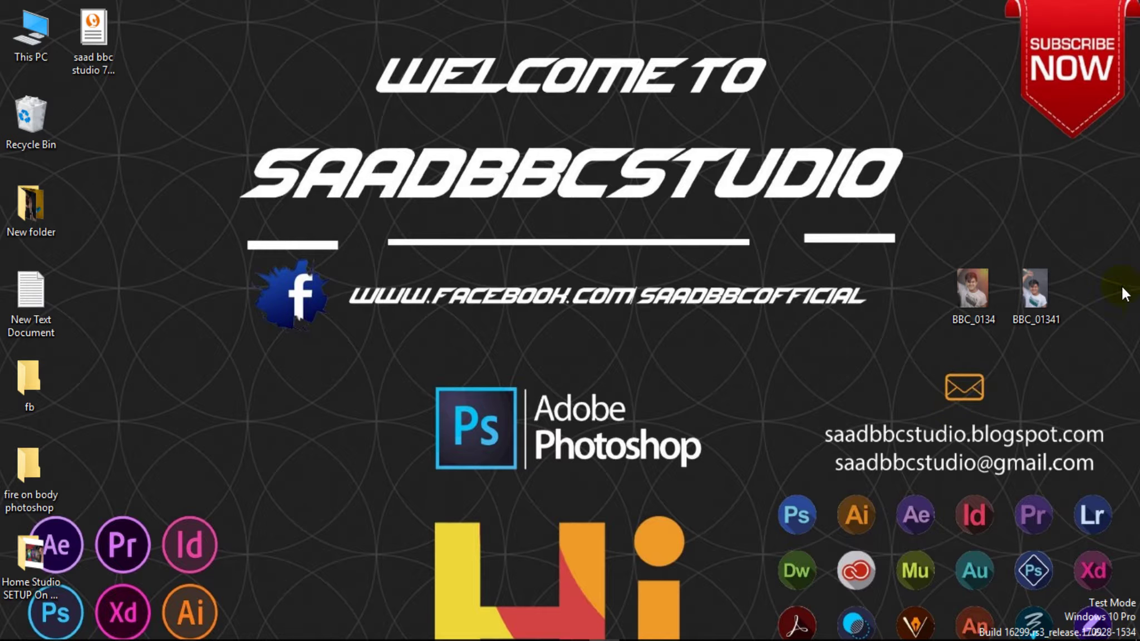
Open BBC_01341 from the desktop in the Windows Photos viewer
double_click(1023, 301)
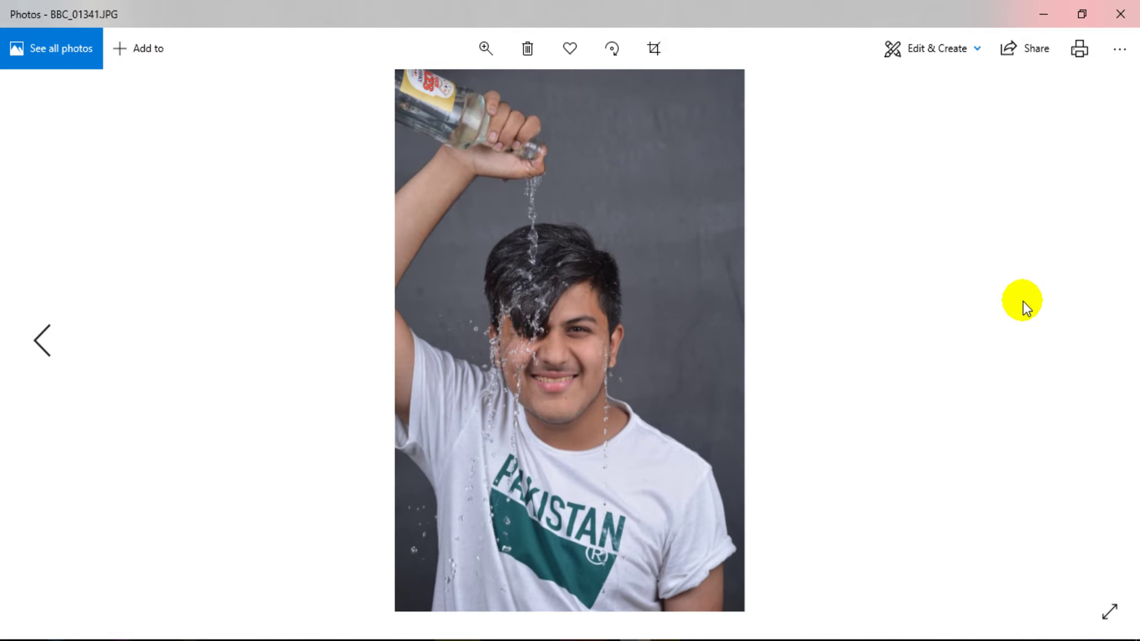
Zoom into BBC_01341.JPG and pan across the man's face
left_click(483, 48)
left_click_drag(416, 90, 421, 90)
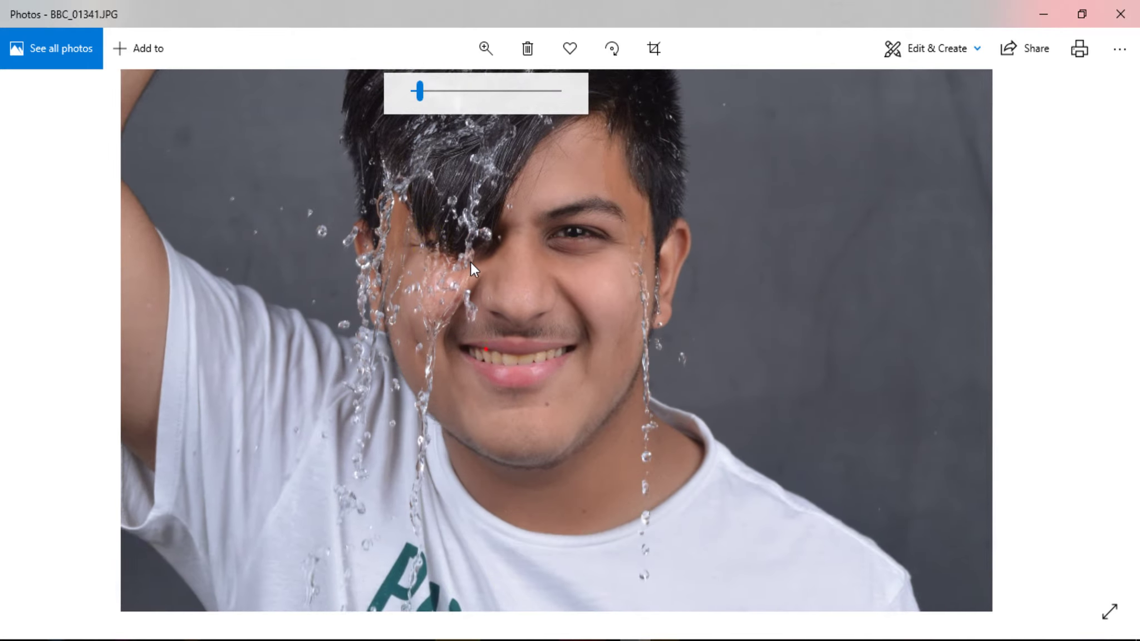
left_click(480, 261)
left_click_drag(537, 232, 537, 243)
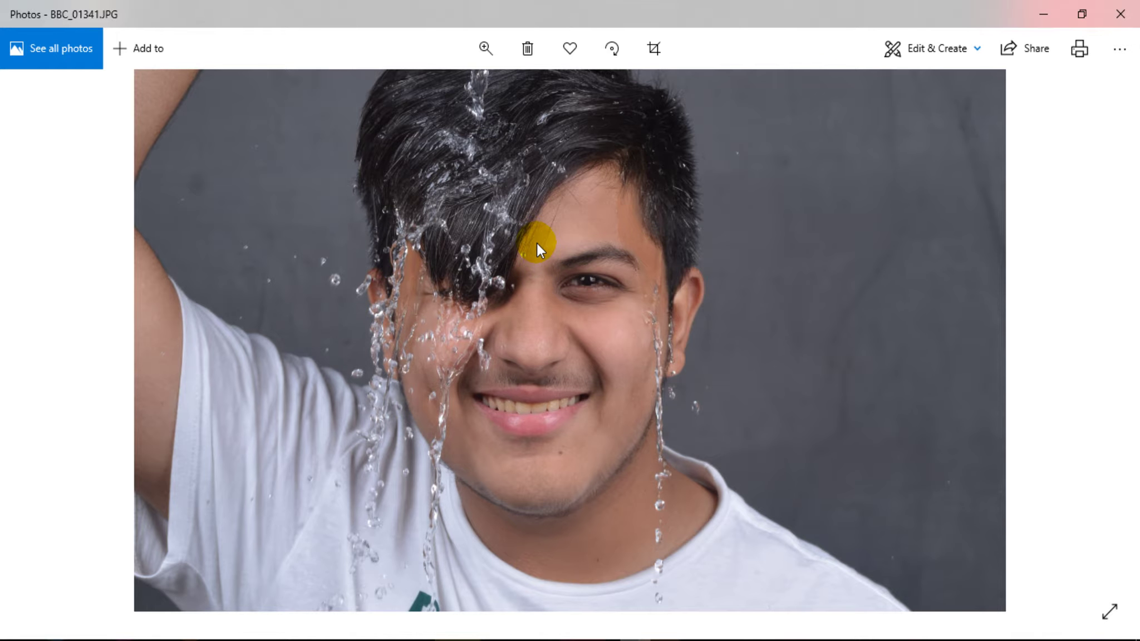
left_click(486, 48)
left_click_drag(420, 90, 429, 92)
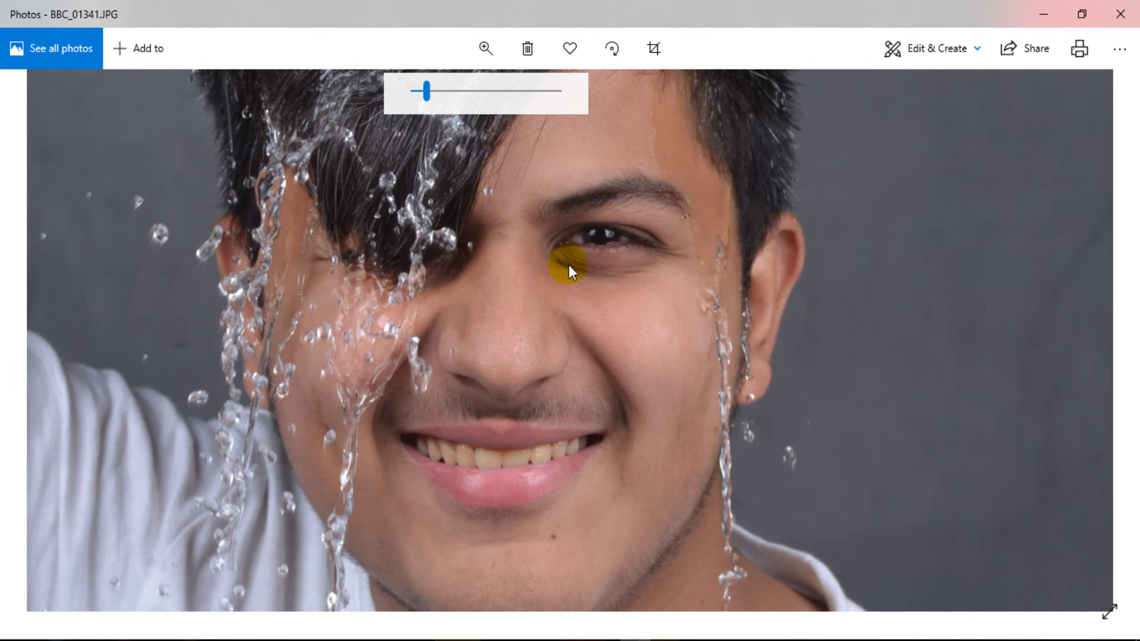
mouse_move(569, 263)
left_mouse_down()
mouse_move(731, 469)
mouse_move(624, 343)
left_mouse_up()
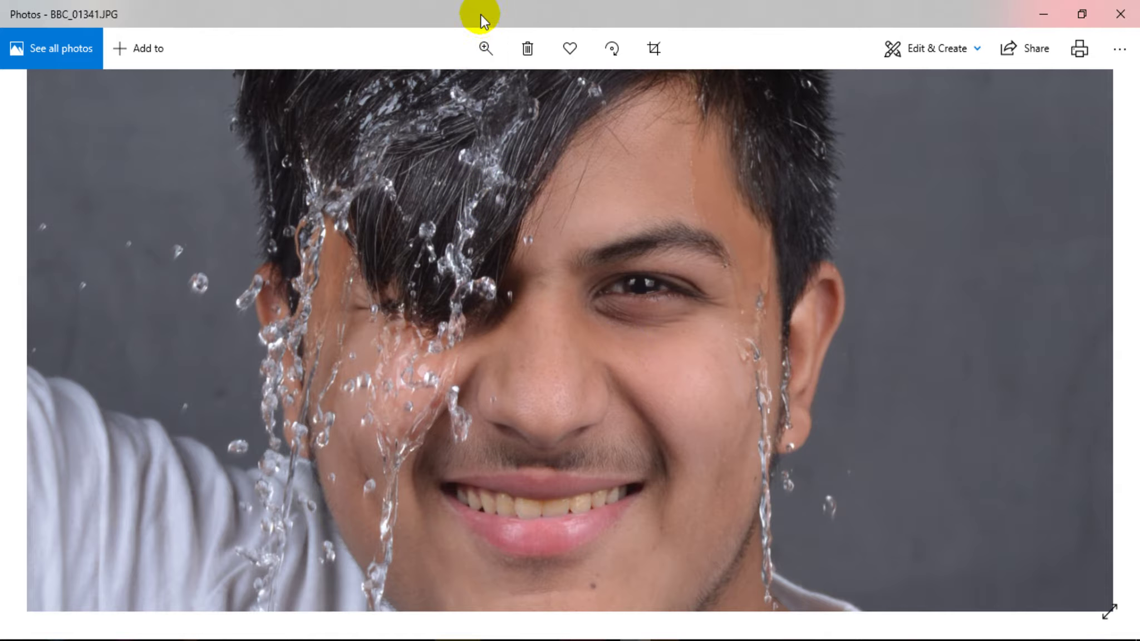
Zoom back out, move to the graded BBC_0134.JPG and zoom into it
left_click(486, 48)
left_click_drag(426, 89, 411, 88)
left_click(562, 258)
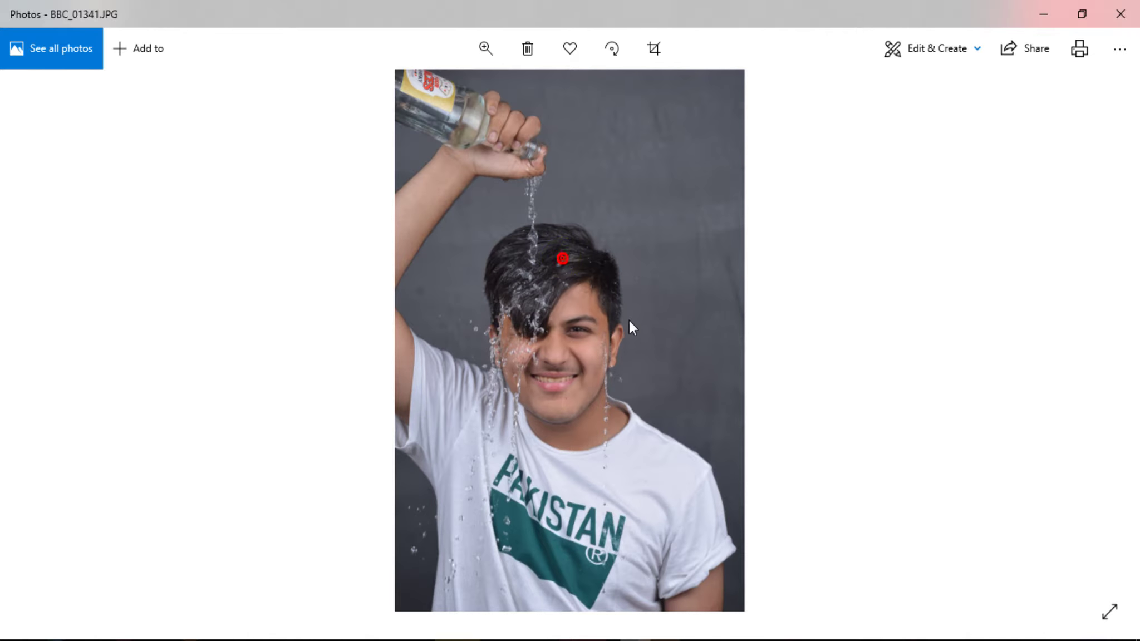
scroll(626, 383, "up", 1)
left_click(488, 51)
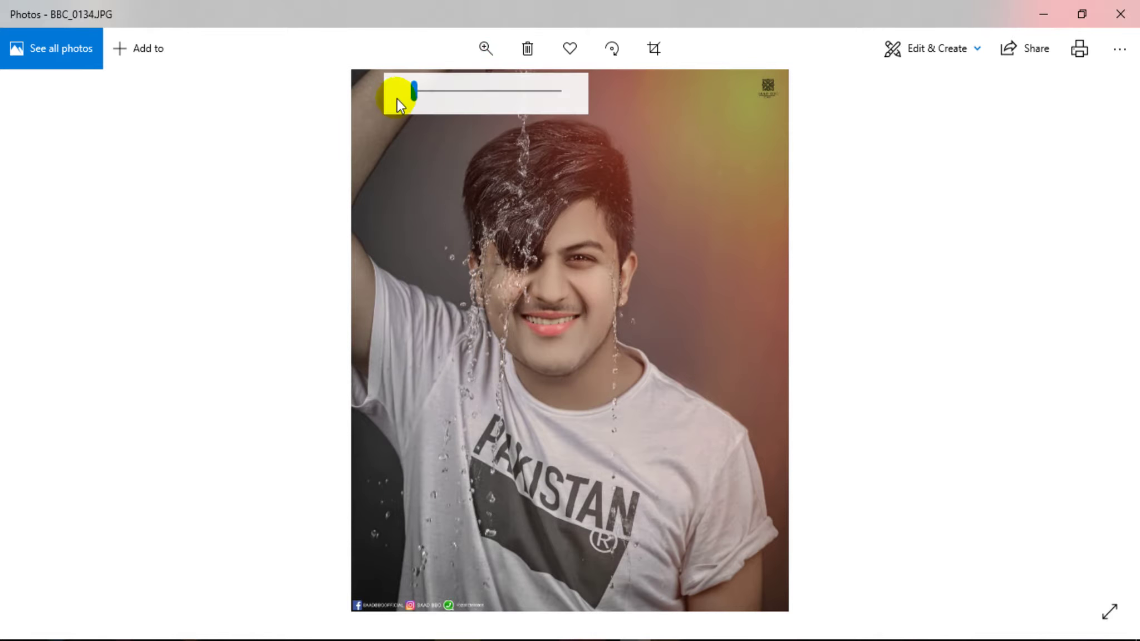
left_click_drag(417, 93, 425, 93)
Pan the graded photo, then open BBC_01341.JPG in Photoshop through the Open dialog
left_click_drag(648, 241, 673, 475)
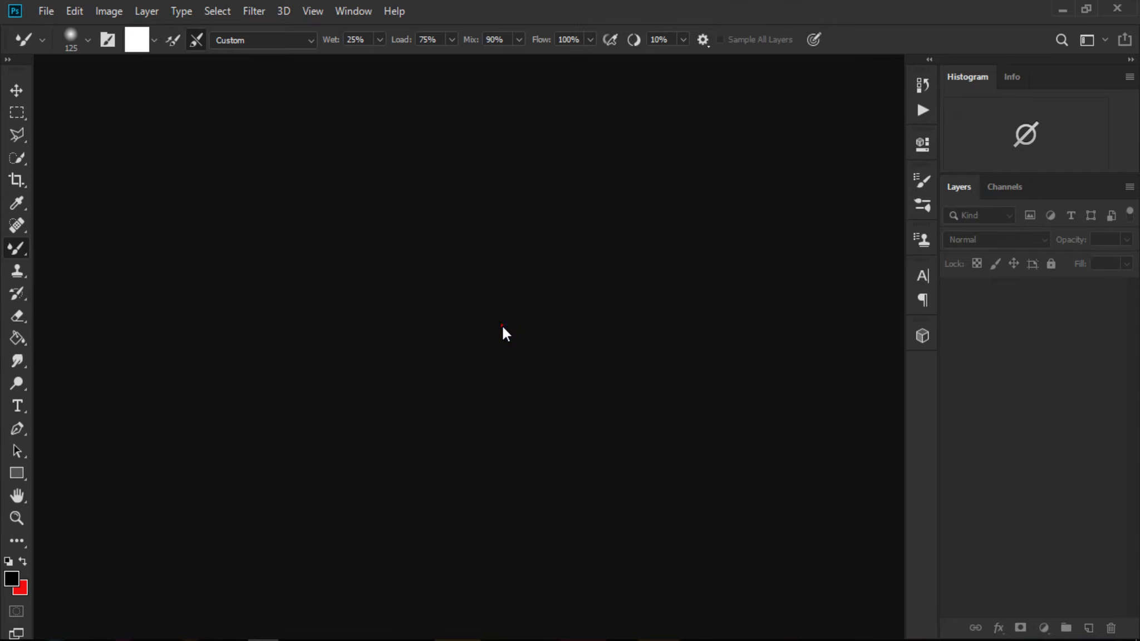
double_click(501, 324)
double_click(634, 146)
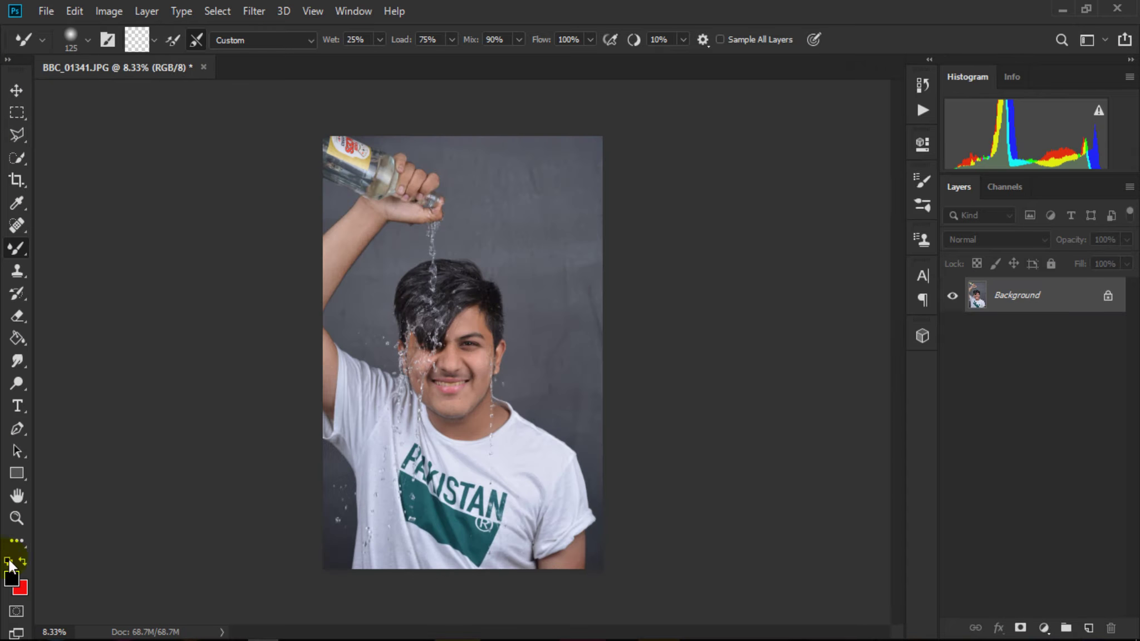
Zoom into the face to about 45.9% and scroll down to the mouth
left_click(16, 517)
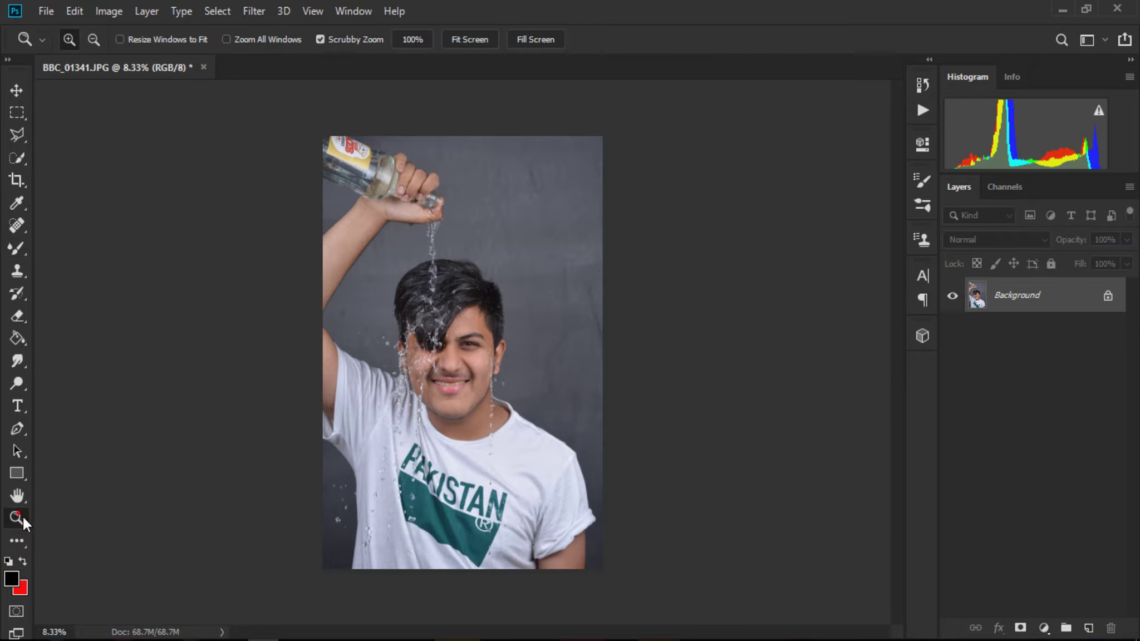
mouse_move(420, 363)
left_mouse_down()
mouse_move(511, 524)
mouse_move(537, 474)
left_mouse_up()
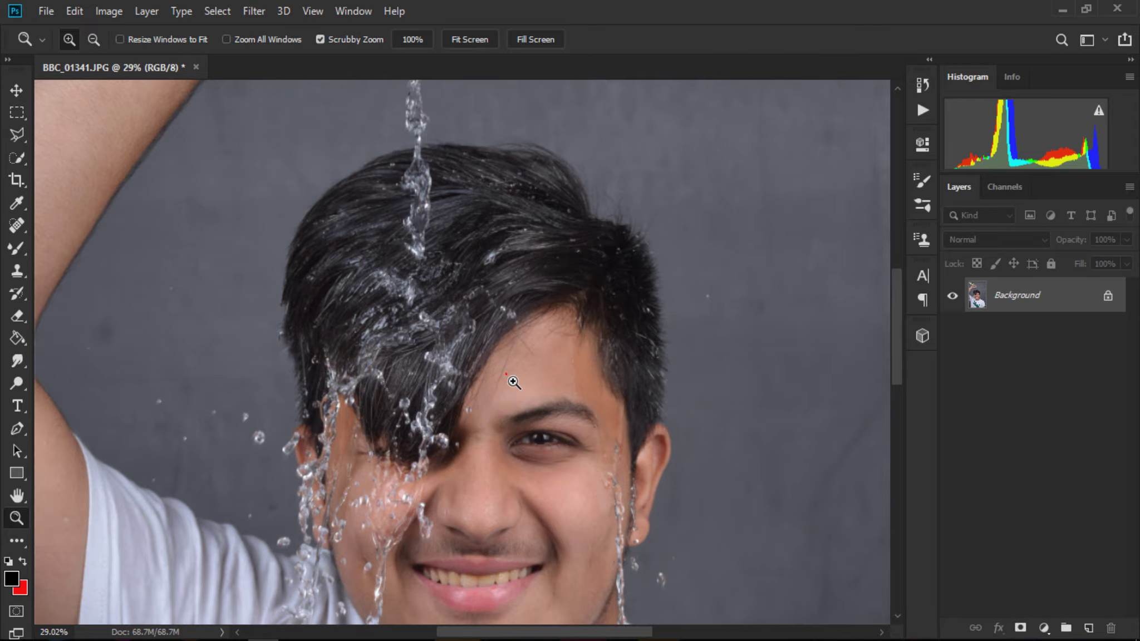
left_click_drag(511, 381, 543, 453)
scroll(540, 445, "down", 2)
scroll(536, 434, "down", 1)
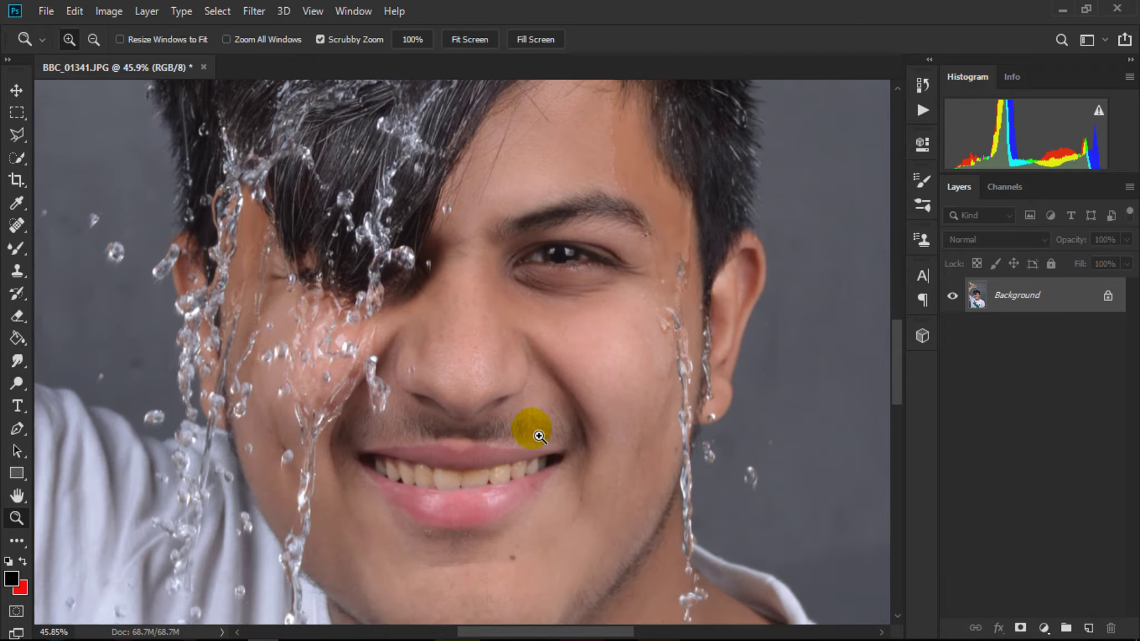
scroll(537, 435, "down", 2)
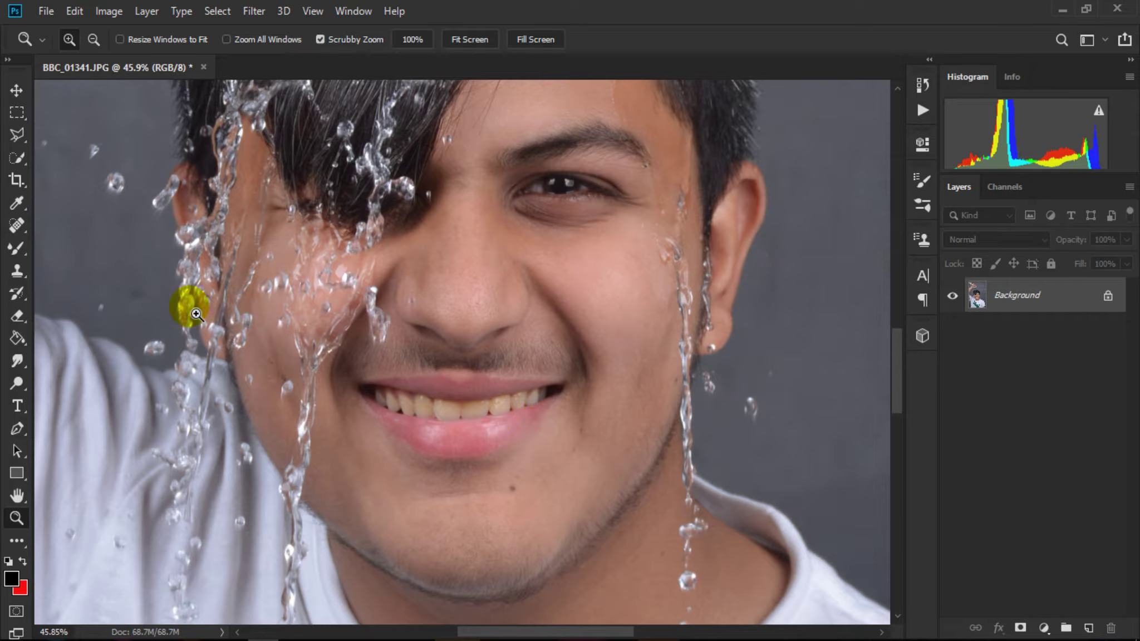
Spot-heal the mole below the lip, a cheek-edge spot and a chin blemish
left_click(17, 223)
left_click_drag(528, 479, 523, 477)
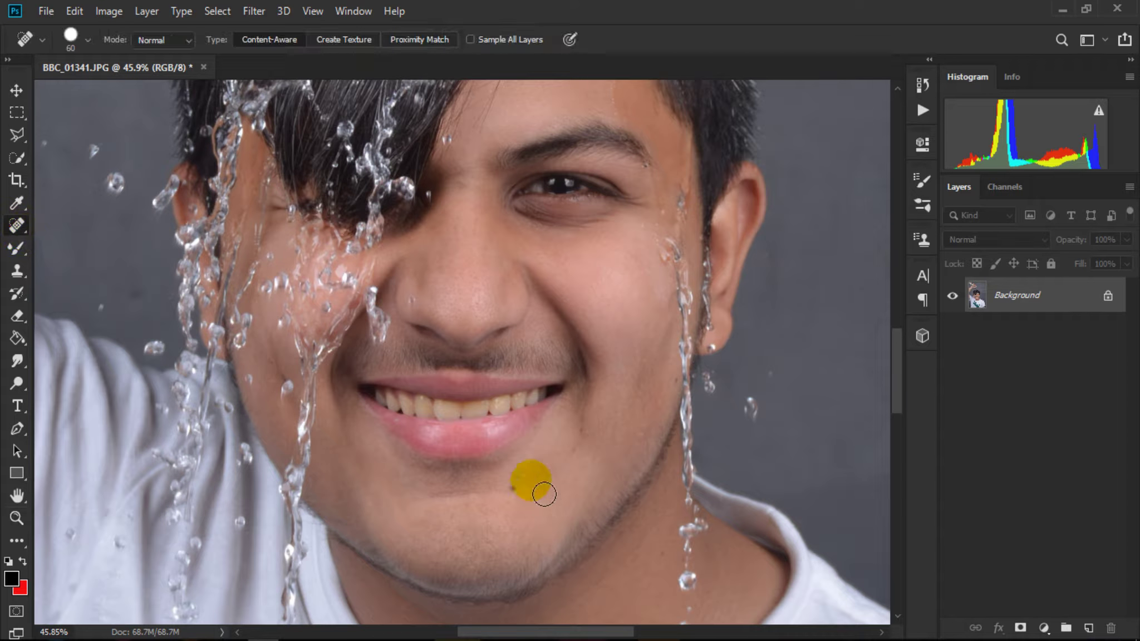
scroll(612, 456, "up", 1)
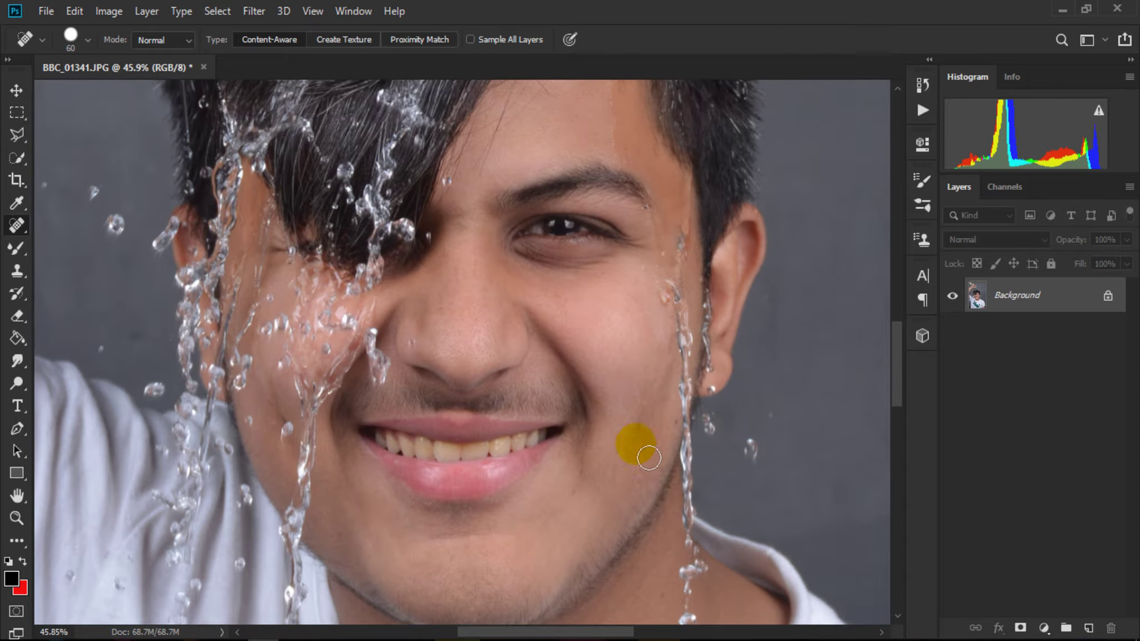
key("bracketleft")
left_click_drag(675, 422, 684, 430)
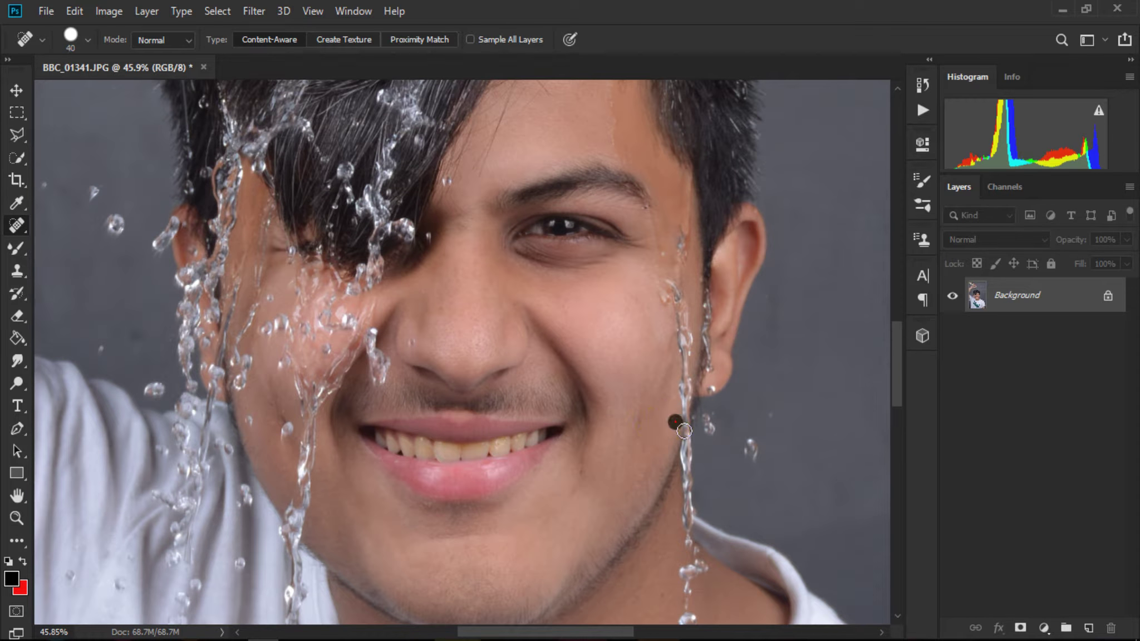
left_click_drag(580, 469, 588, 478)
Spot-heal the forehead blemishes up to the hairline with a slightly larger brush
scroll(617, 447, "up", 3)
scroll(574, 439, "up", 2)
scroll(542, 453, "up", 2)
key("bracketright")
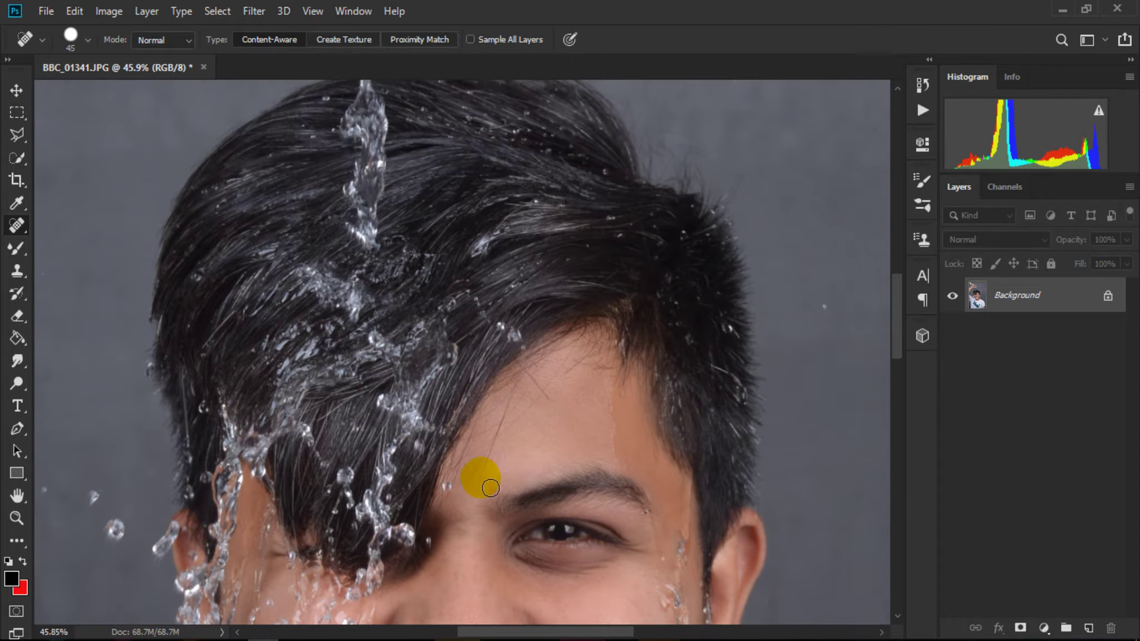
mouse_move(491, 488)
left_mouse_down()
mouse_move(509, 394)
mouse_move(603, 376)
left_mouse_up()
key("bracketright")
left_click(517, 402)
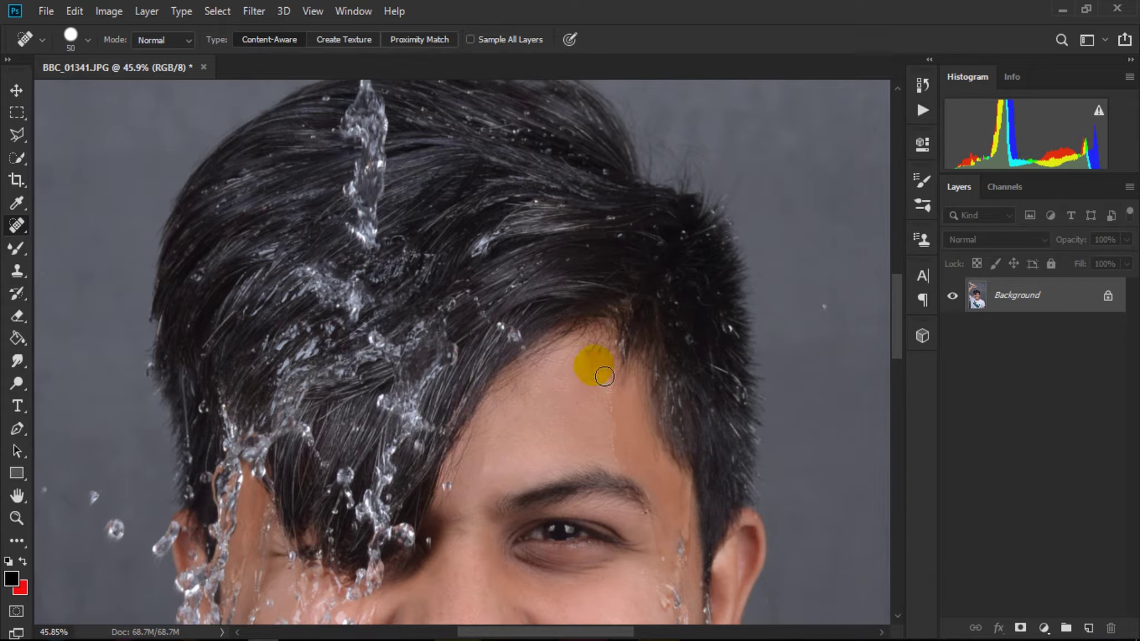
key("bracketright")
mouse_move(527, 440)
left_mouse_down()
mouse_move(500, 445)
mouse_move(499, 427)
left_mouse_up()
left_click(19, 518)
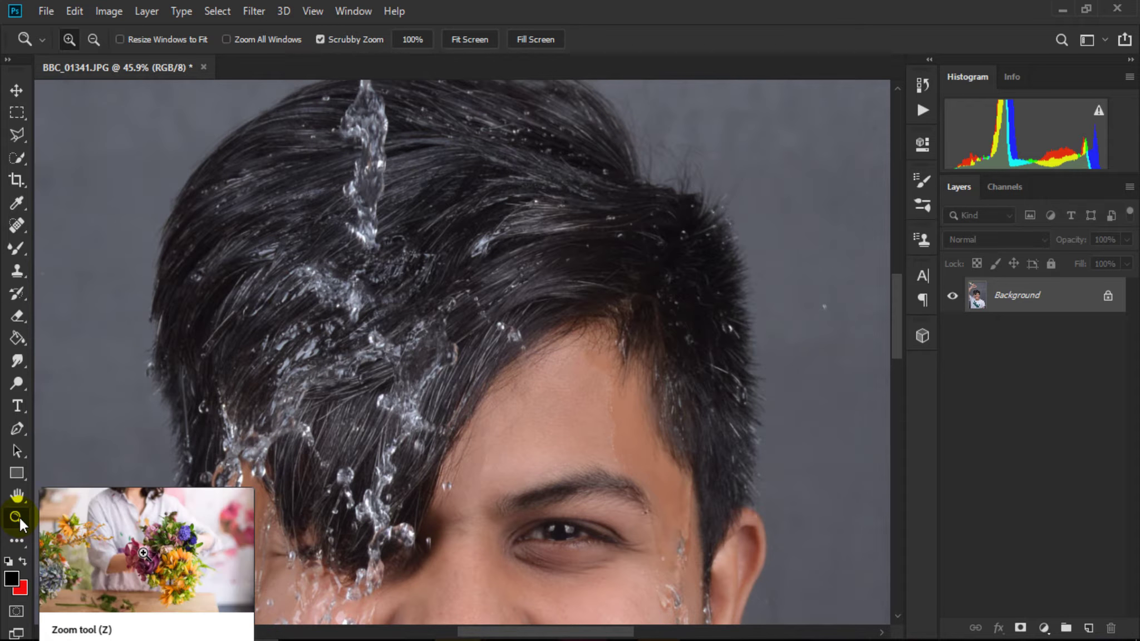
Zoom in twice on the healed forehead, then fit on screen and zoom to 18.4%
left_click(82, 435)
left_click(556, 426)
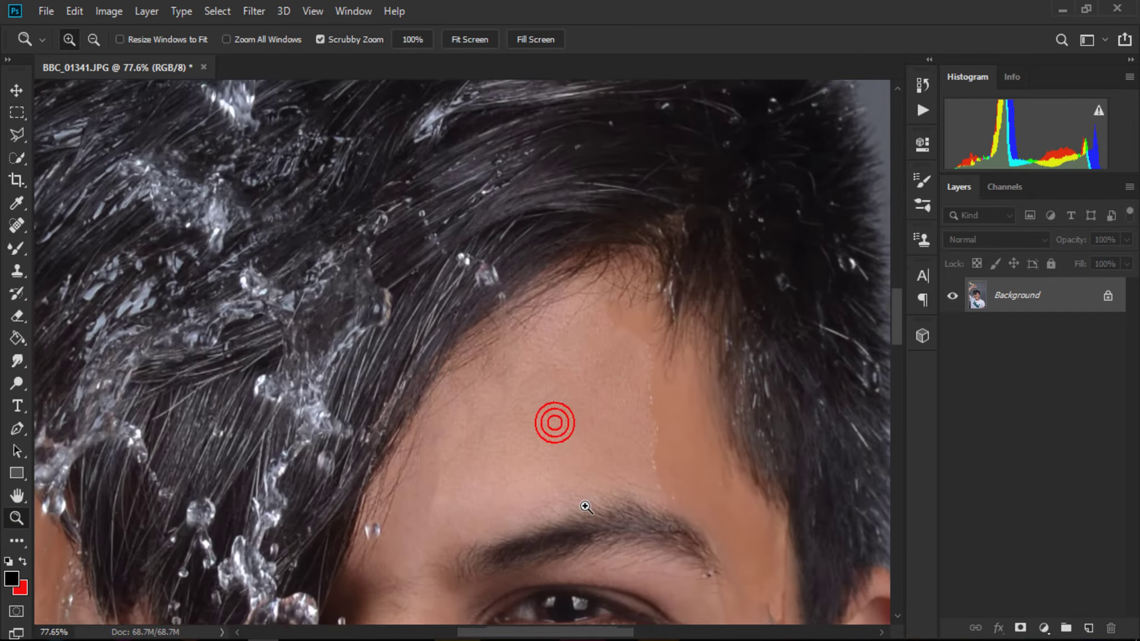
left_click(522, 341)
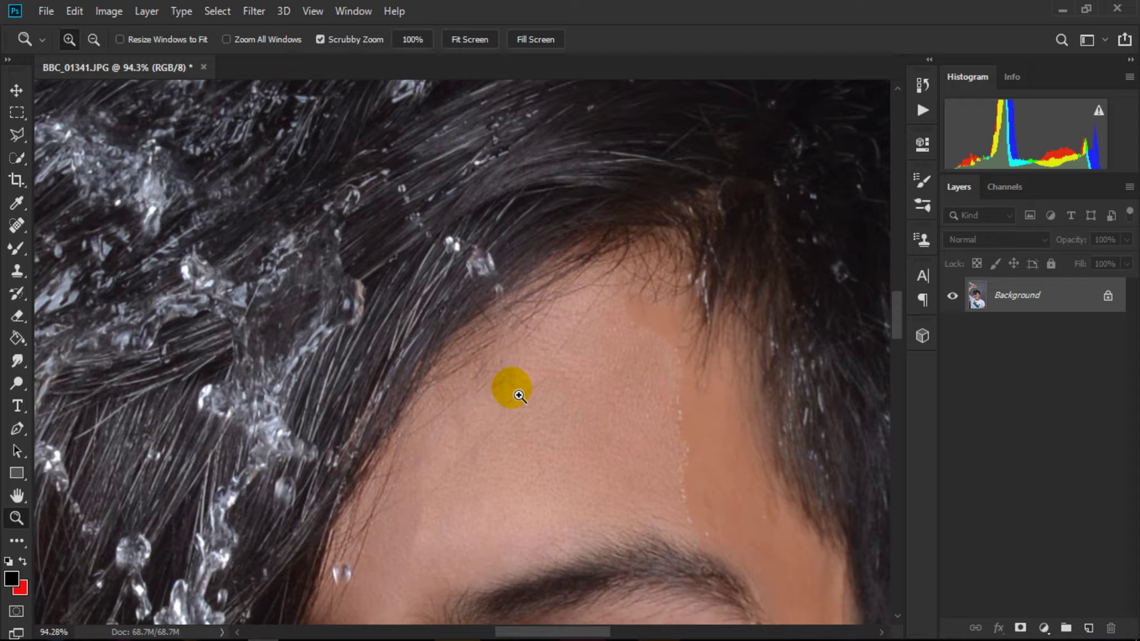
right_click(528, 442)
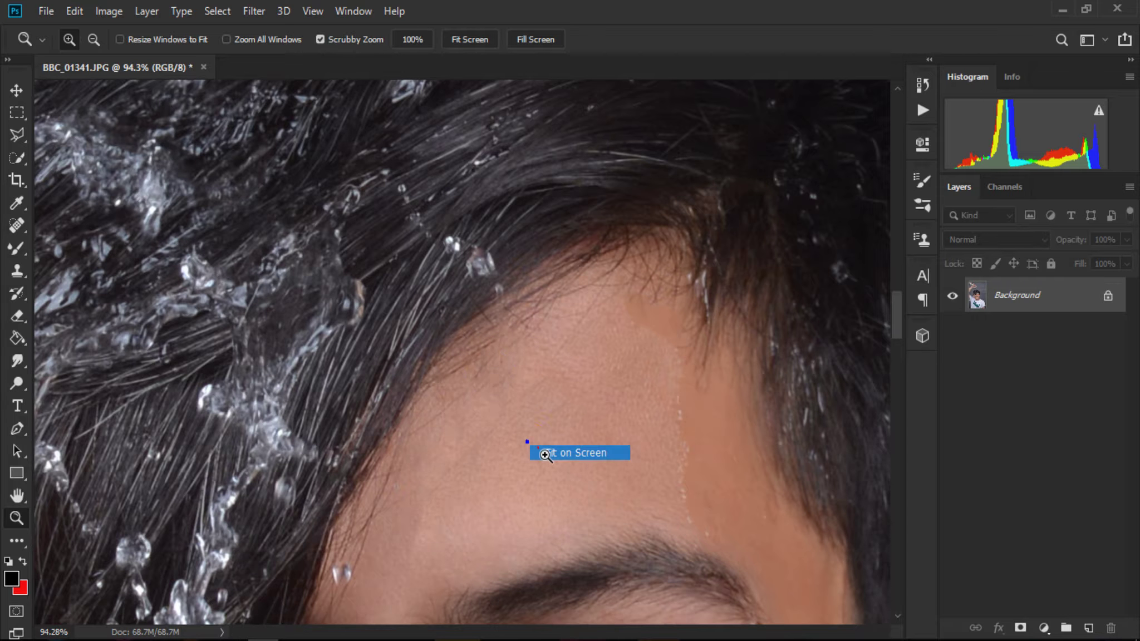
left_click(556, 452)
left_click_drag(423, 360, 470, 437)
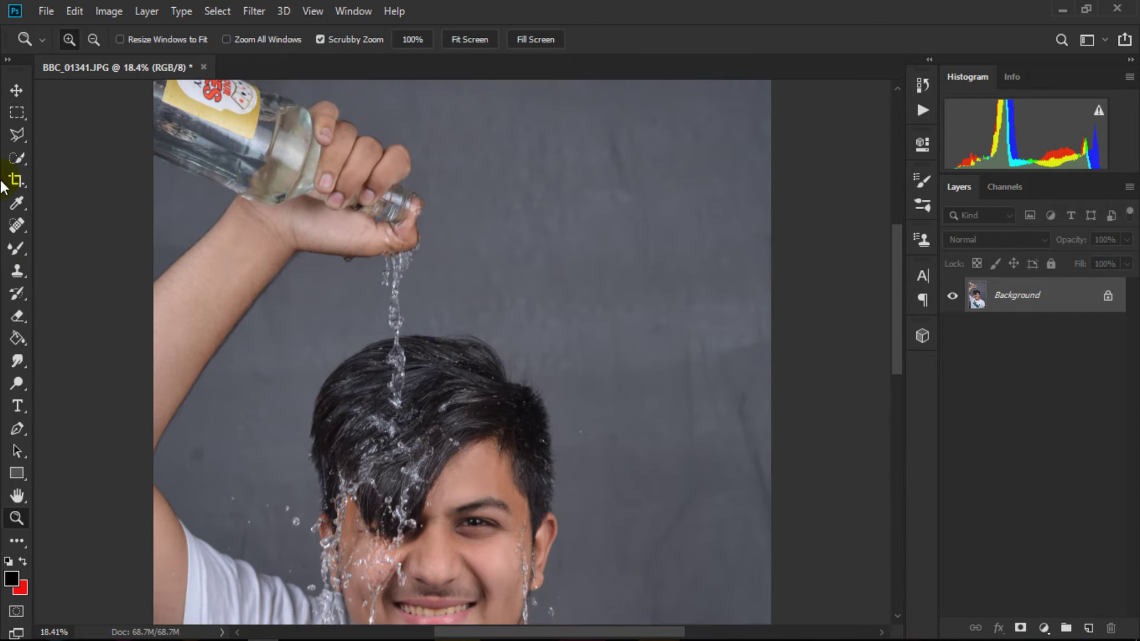
Crop the photo to a marquee below the water bottle and deselect
left_click(17, 114)
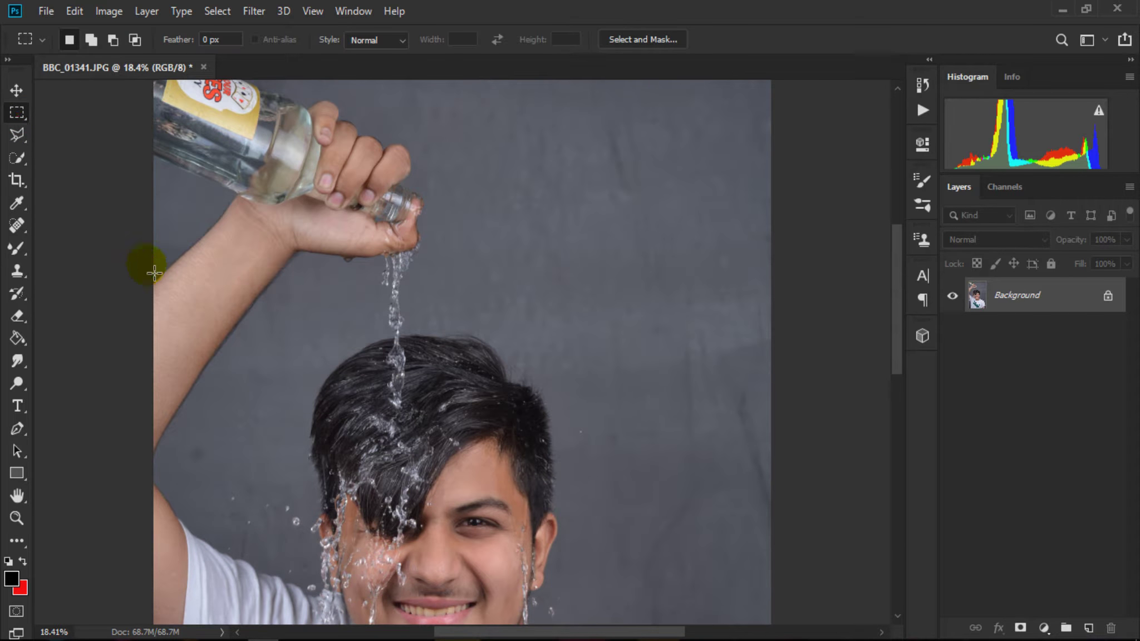
mouse_move(146, 259)
left_mouse_down()
mouse_move(493, 342)
mouse_move(827, 620)
left_mouse_up()
scroll(334, 278, "up", 3)
scroll(343, 331, "up", 2)
scroll(287, 264, "up", 2)
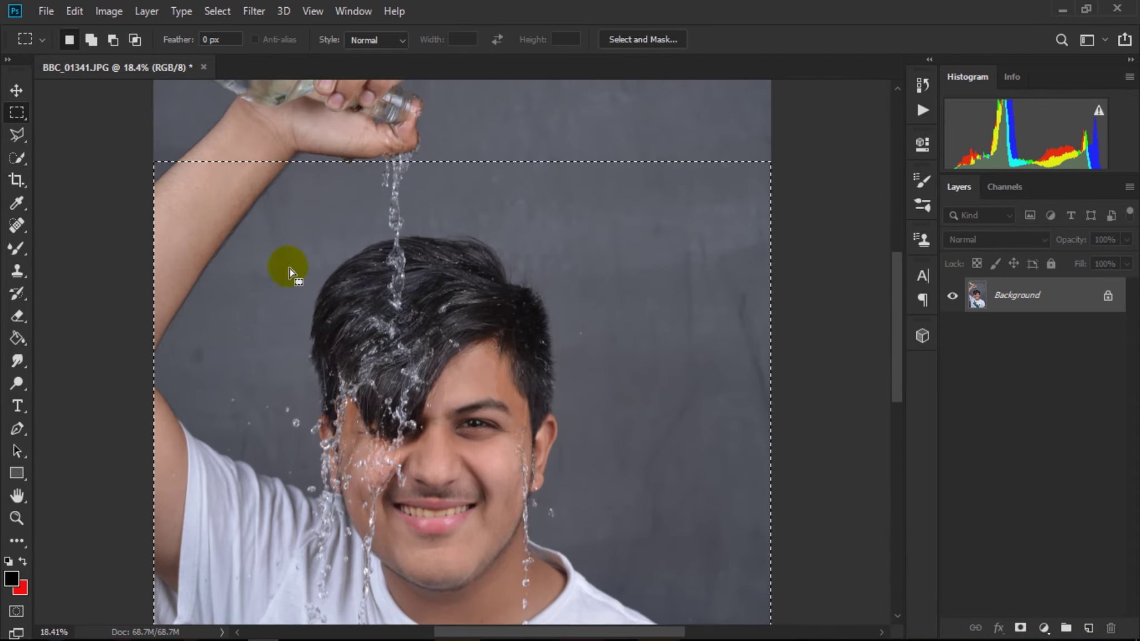
scroll(287, 264, "up", 3)
left_click(109, 11)
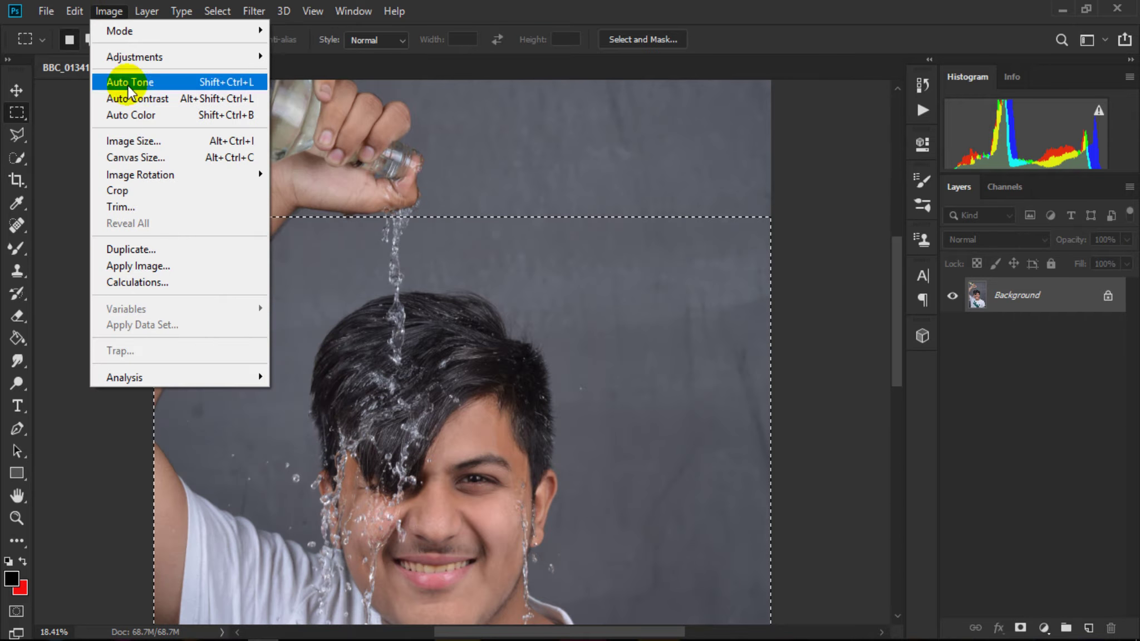
left_click(141, 190)
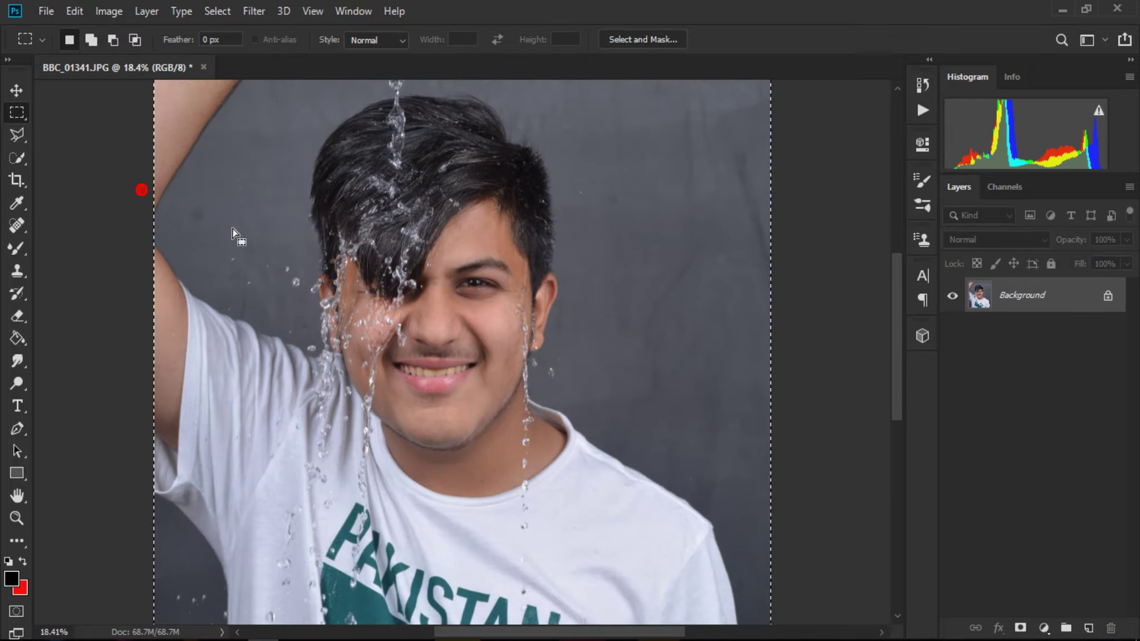
scroll(395, 346, "up", 1)
left_click(395, 346)
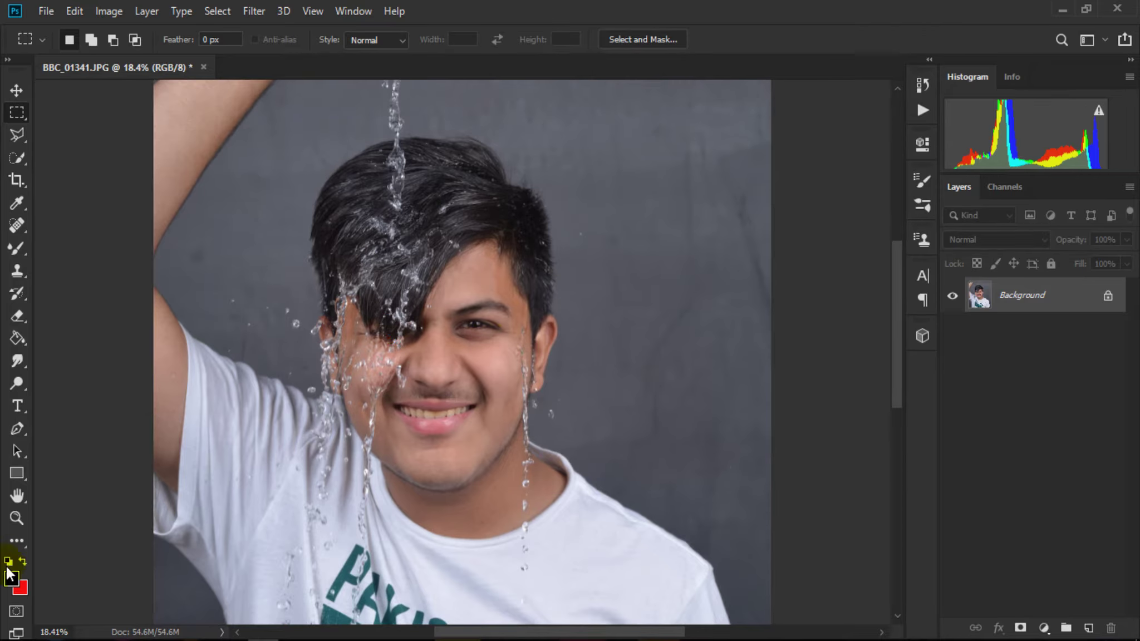
Zoom the view in on the face of the cropped portrait
left_click(16, 518)
scroll(428, 420, "up", 3)
left_click_drag(427, 420, 445, 478)
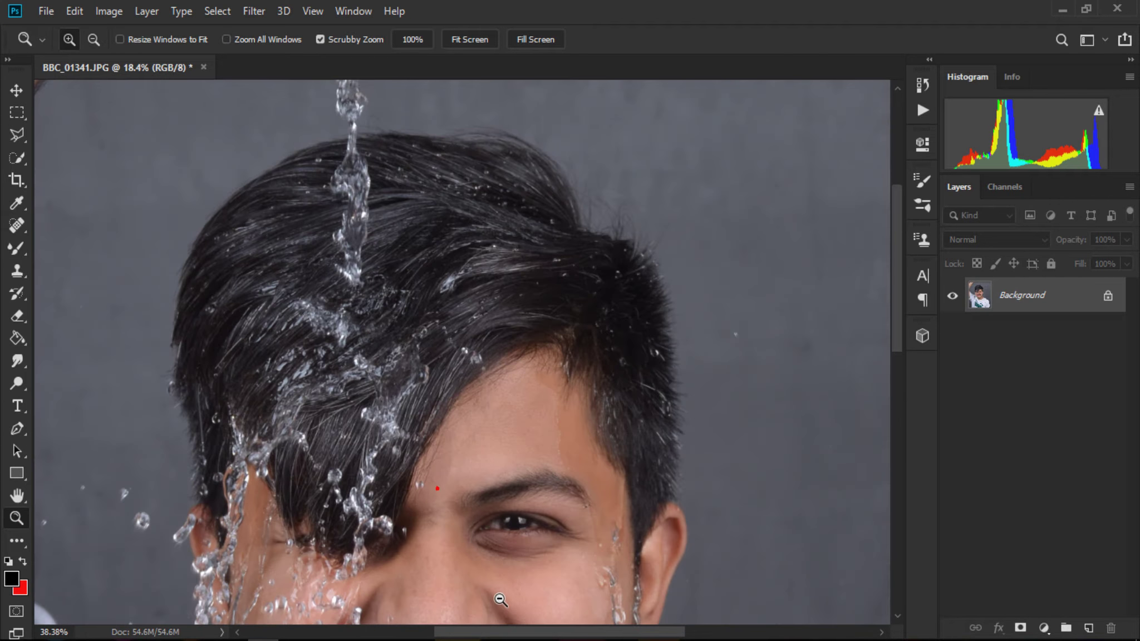
Inspect the eye and mouth at 54.3%, then duplicate Background into a Background copy
left_click(509, 465, "alt")
left_click_drag(473, 358, 496, 407)
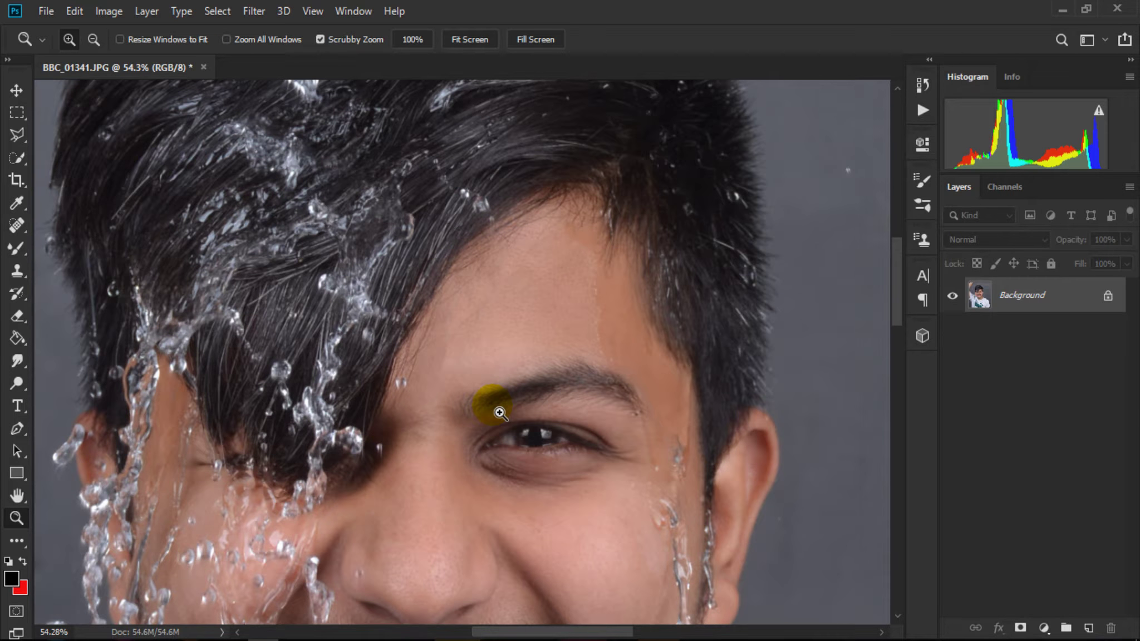
scroll(517, 395, "down", 1)
scroll(517, 395, "down", 4)
scroll(517, 395, "down", 3)
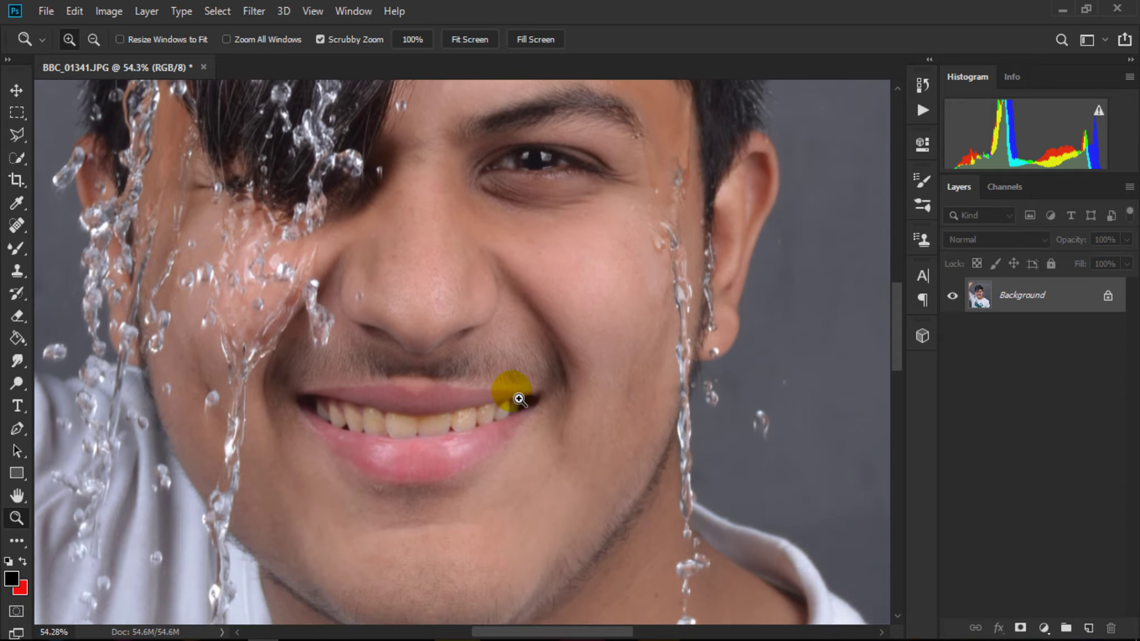
scroll(519, 399, "down", 2)
scroll(523, 378, "down", 1)
scroll(522, 376, "down", 1)
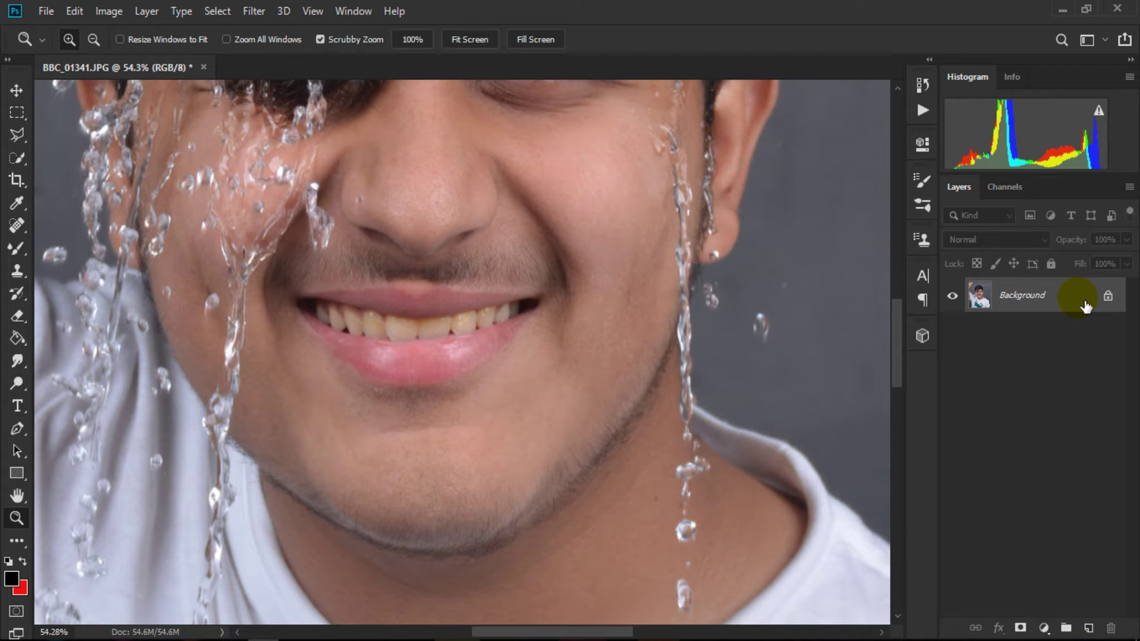
left_click_drag(1085, 306, 1087, 628)
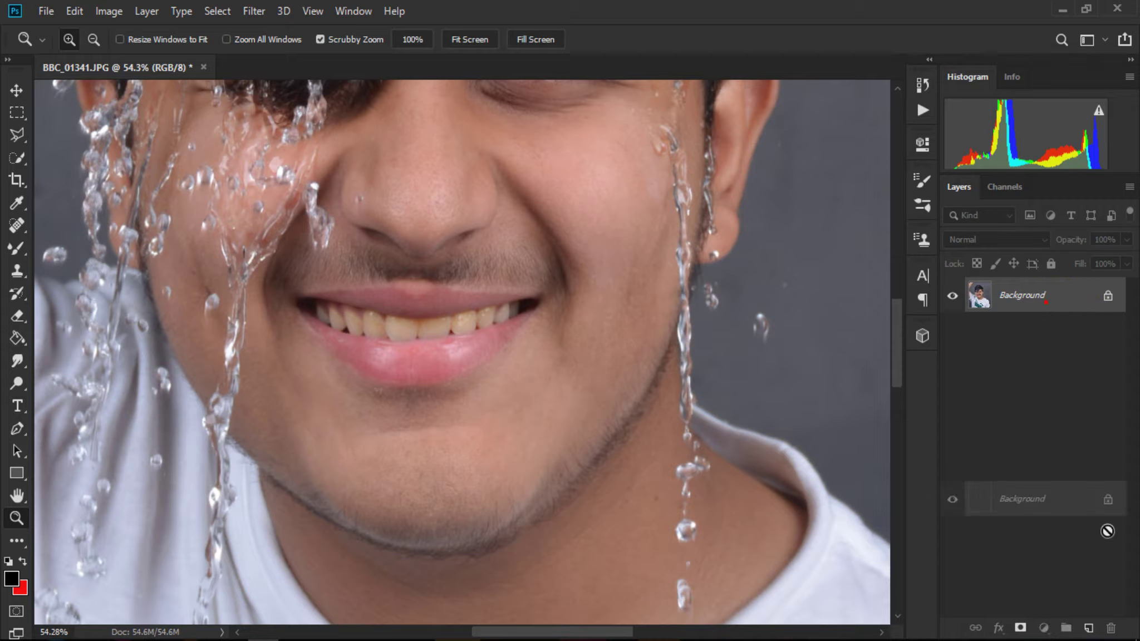
Apply the Filter > Other > High Pass filter to the Background copy layer
scroll(551, 414, "up", 2)
scroll(503, 372, "up", 4)
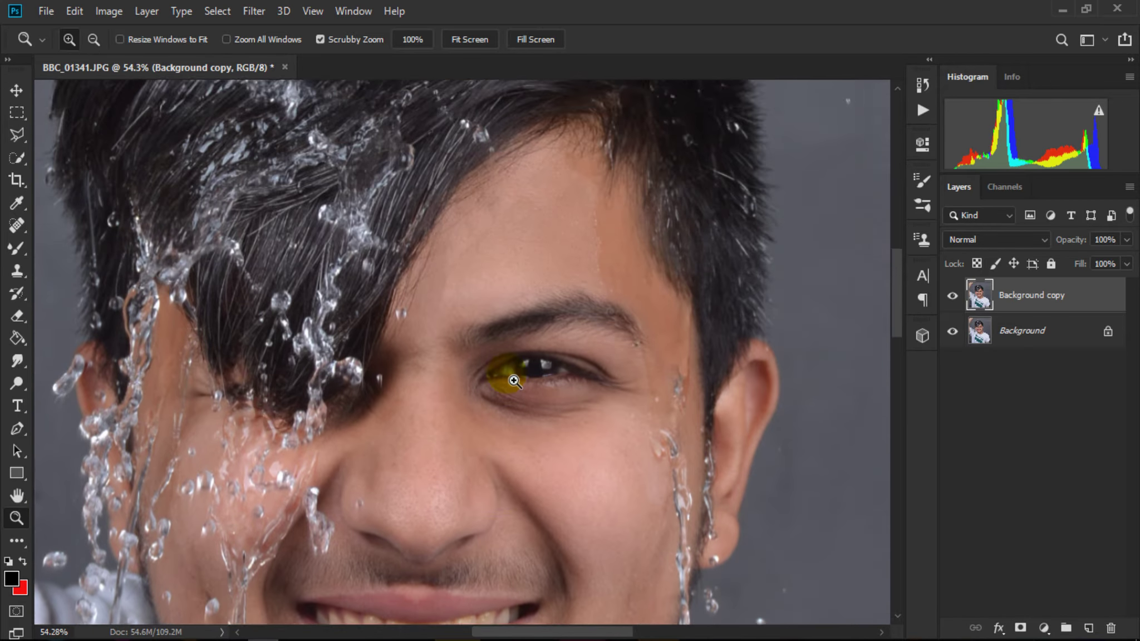
scroll(490, 300, "up", 3)
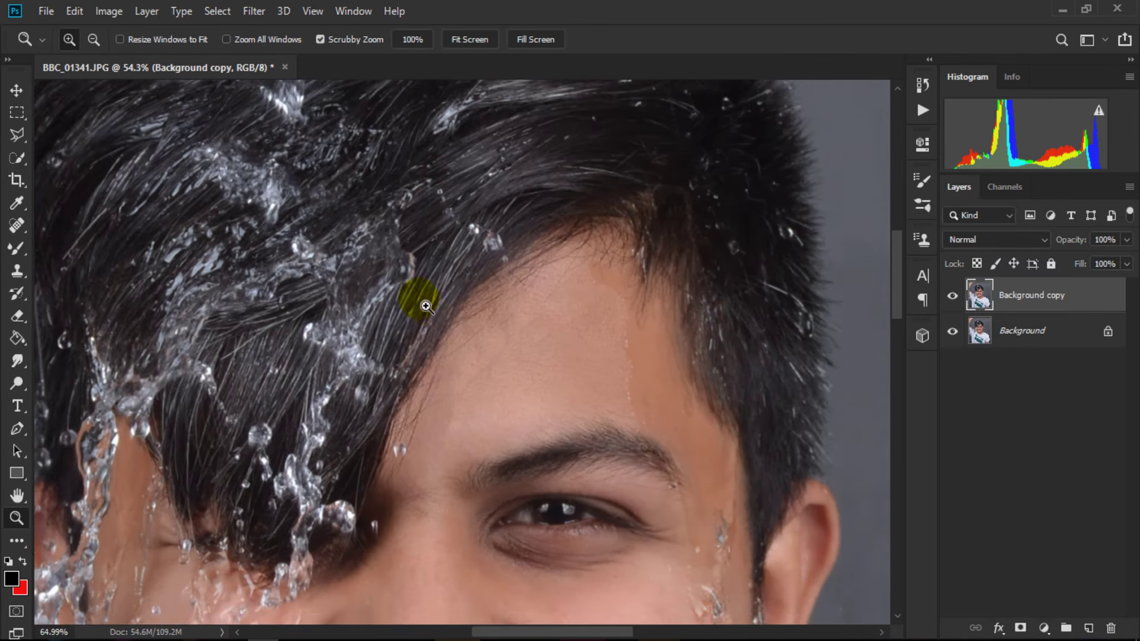
left_click_drag(456, 277, 415, 300)
scroll(688, 293, "up", 2)
scroll(656, 394, "up", 1)
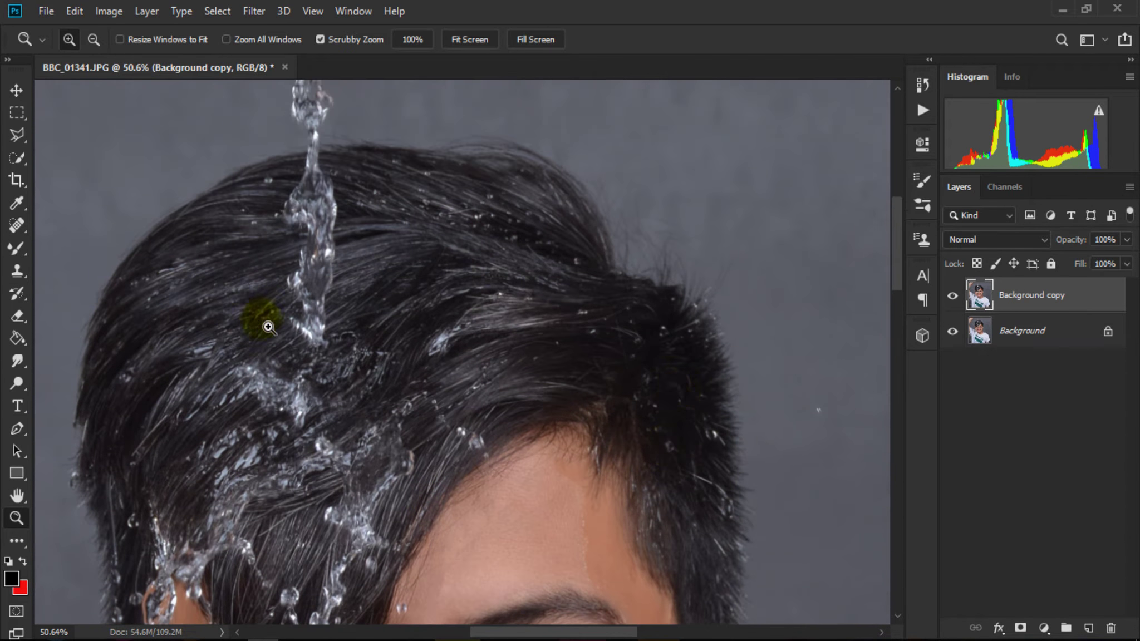
left_click(253, 12)
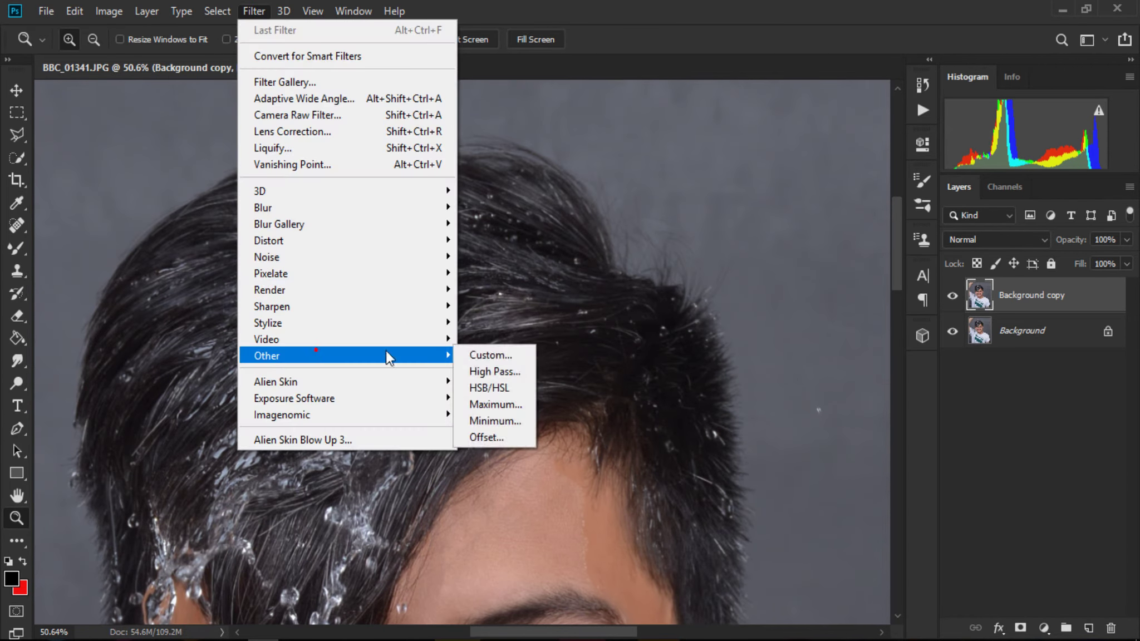
left_click(510, 372)
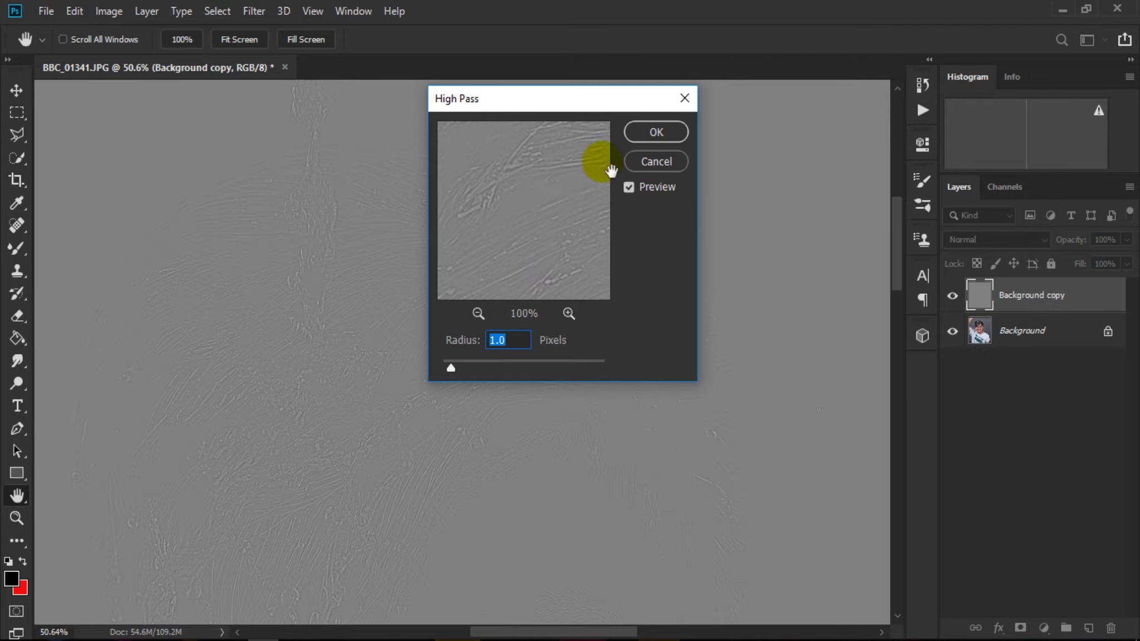
left_click(655, 133)
Blend the high-pass layer in Vivid Light, toggle it to compare, and fit on screen
key("z")
left_click(994, 239)
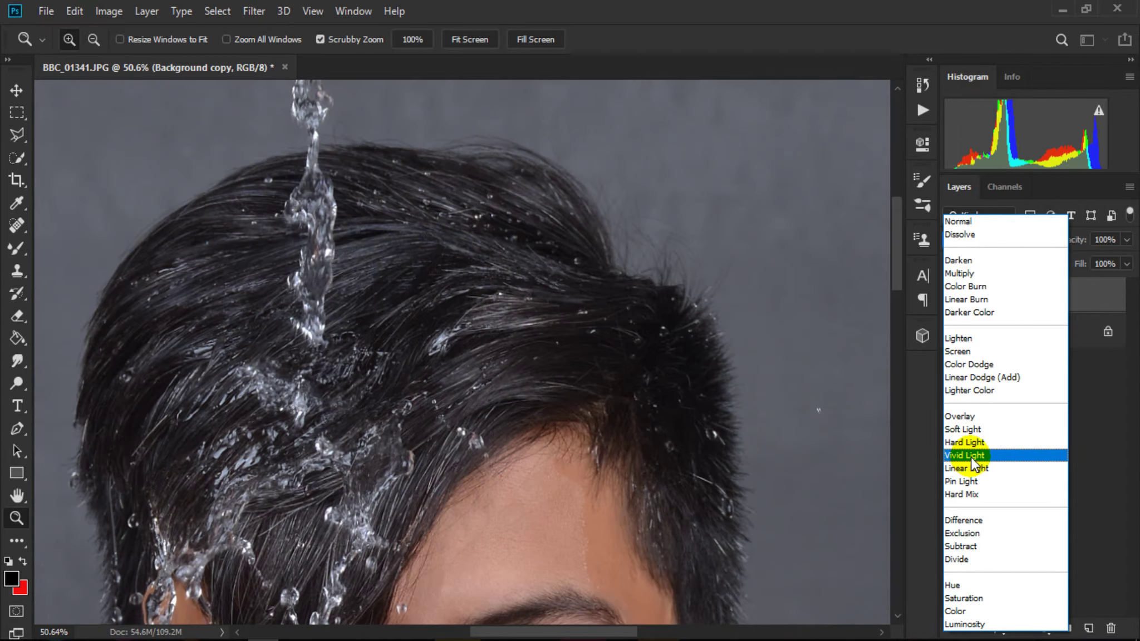
left_click(970, 456)
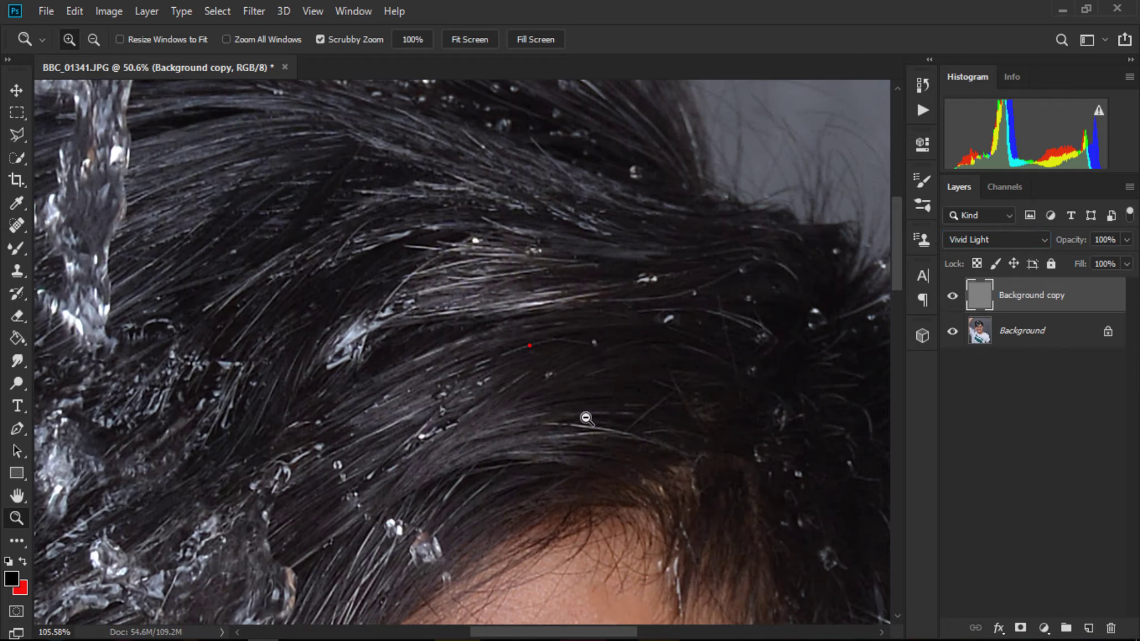
left_click_drag(529, 346, 611, 410)
left_click(952, 296)
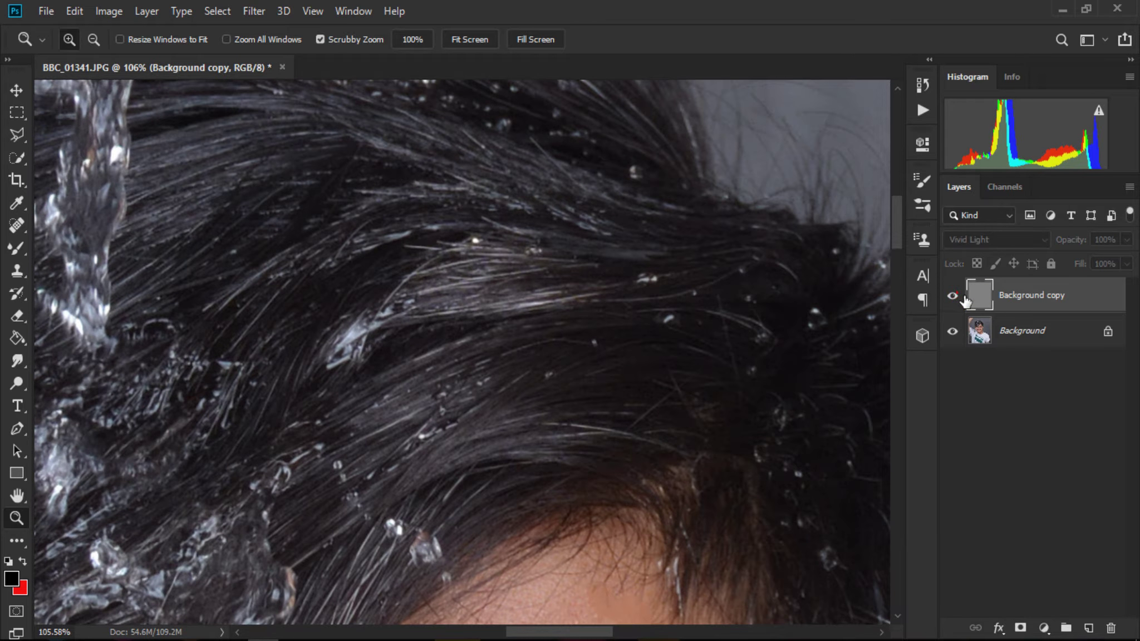
left_click(956, 295)
left_click(952, 296)
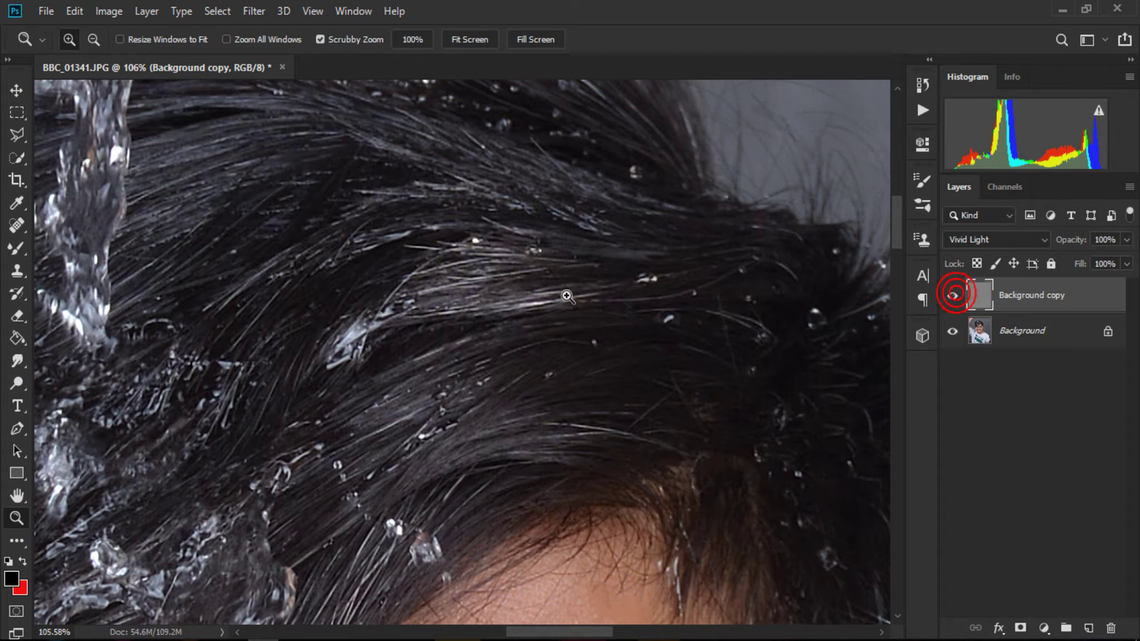
right_click(530, 278)
left_click(541, 286)
Zoom in on the face and merge the visible layers into one Background
left_click(470, 318)
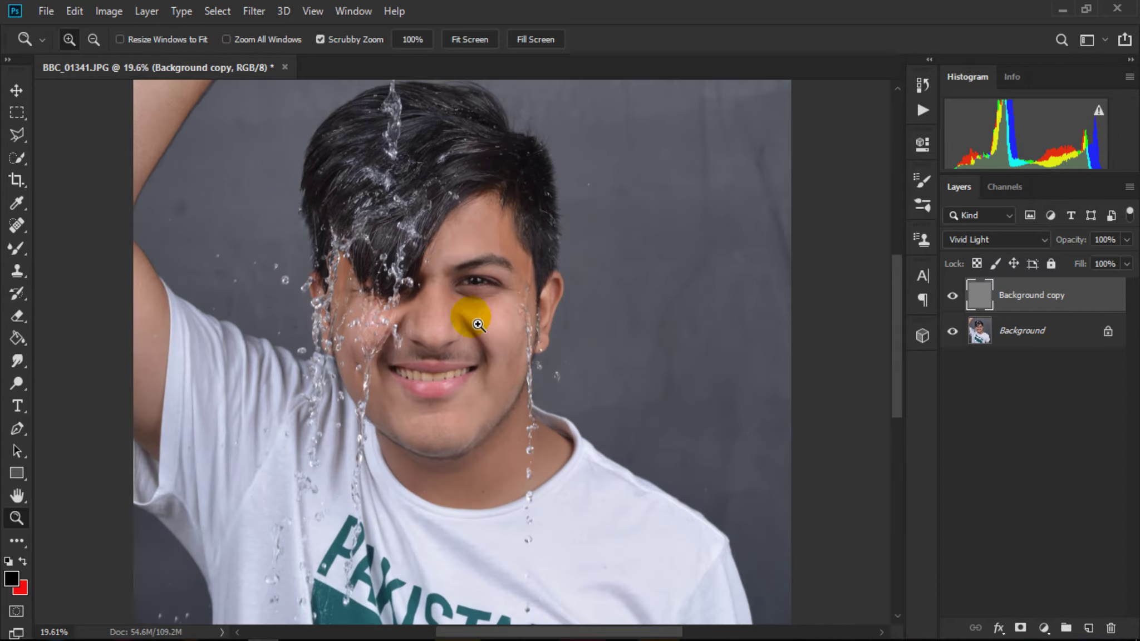
left_click_drag(433, 251, 461, 294)
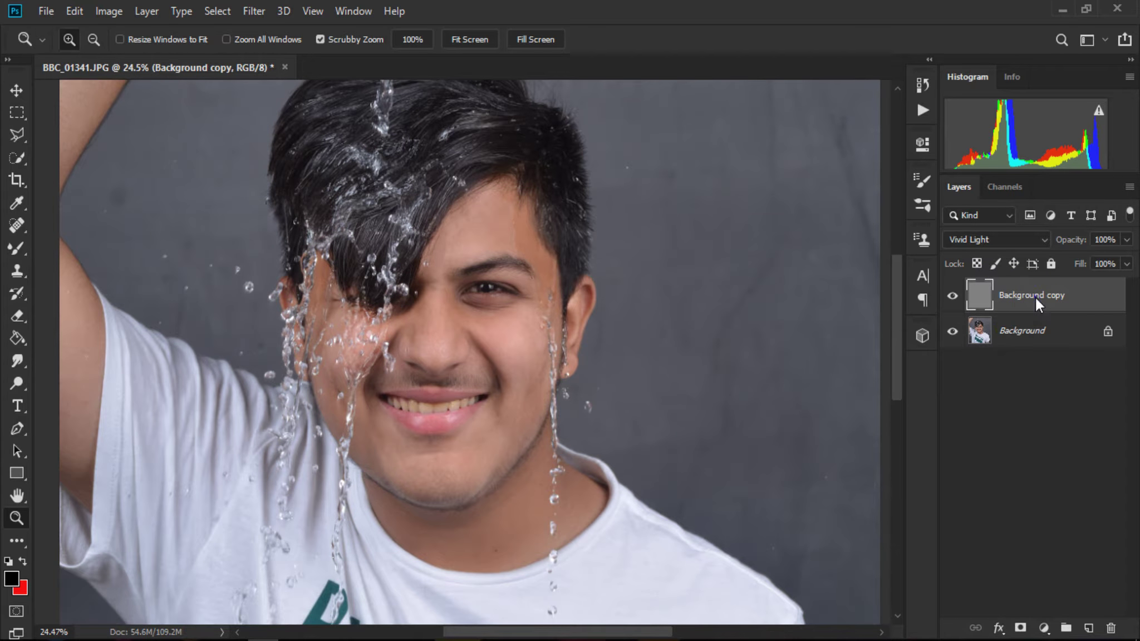
right_click(1034, 297)
left_click(867, 528)
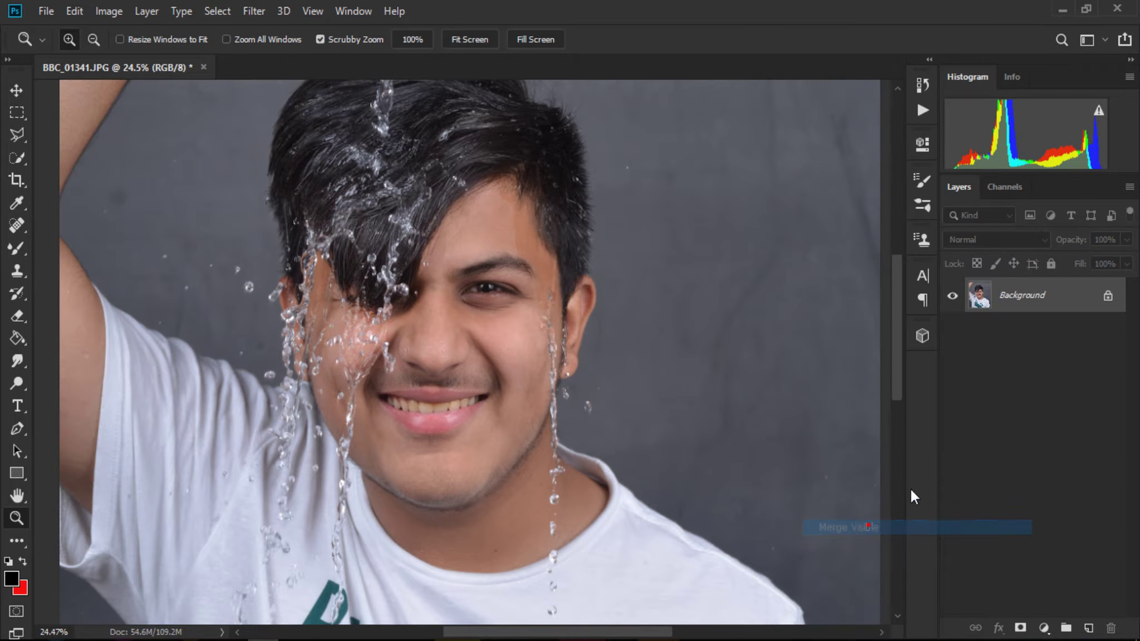
Duplicate the merged Background into a new Background copy and zoom in on the forehead
mouse_move(423, 334)
left_mouse_down()
mouse_move(463, 357)
mouse_move(453, 338)
left_mouse_up()
left_click_drag(590, 369, 410, 358)
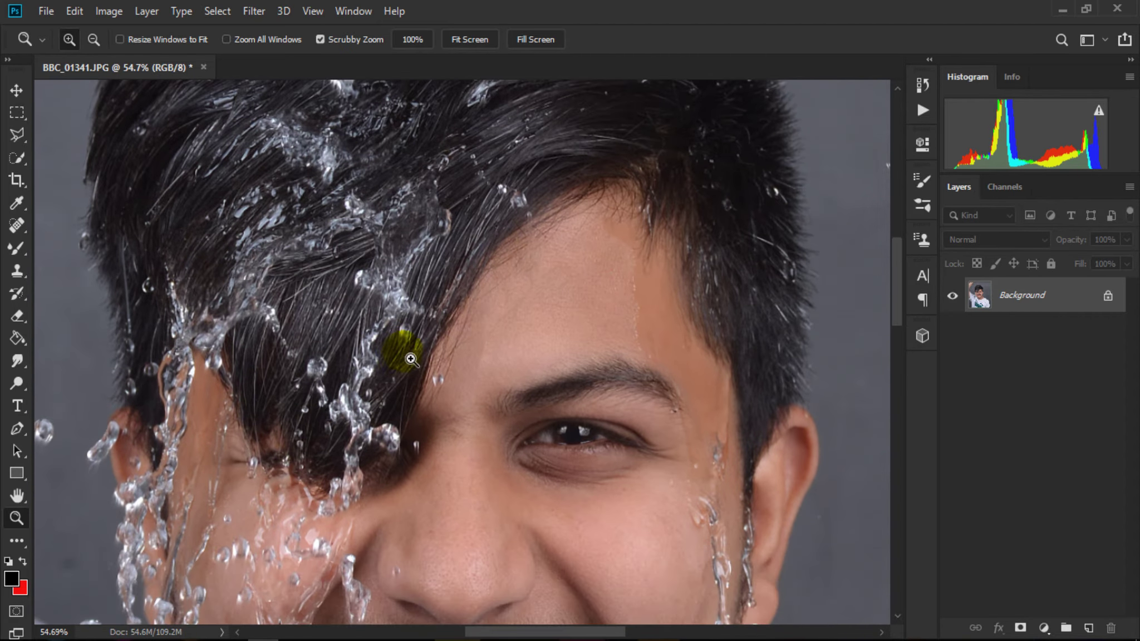
left_click_drag(1018, 297, 1089, 628)
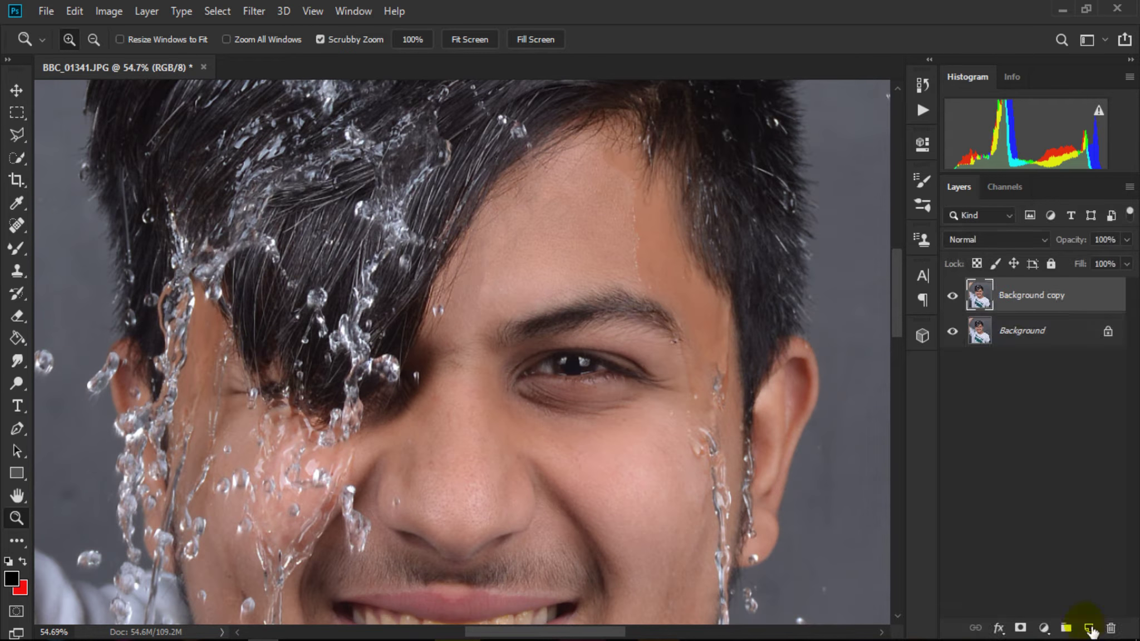
scroll(649, 458, "up", 2)
left_click(562, 334)
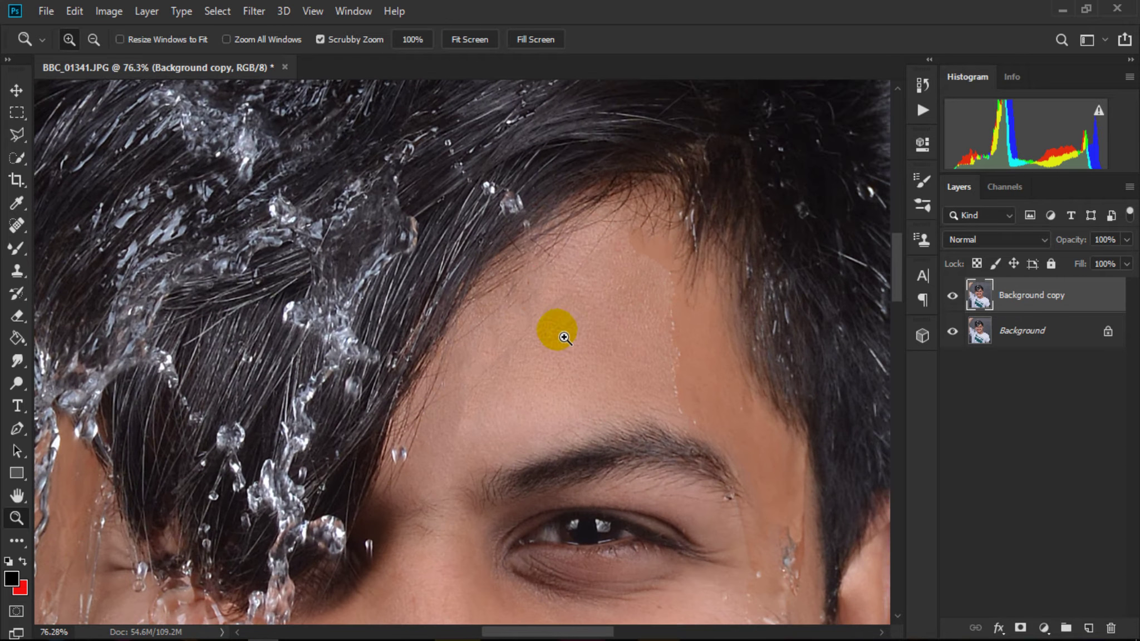
Switch to the Mixer Brush and shrink it to 100
right_click(11, 257)
left_click(89, 313)
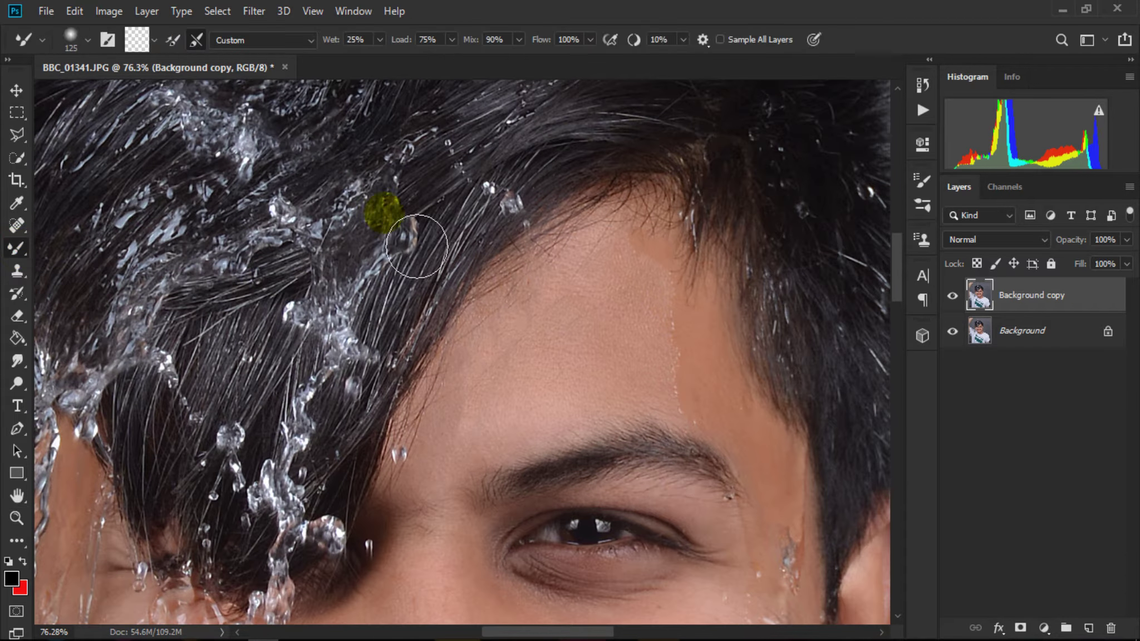
scroll(413, 167, "down", 1)
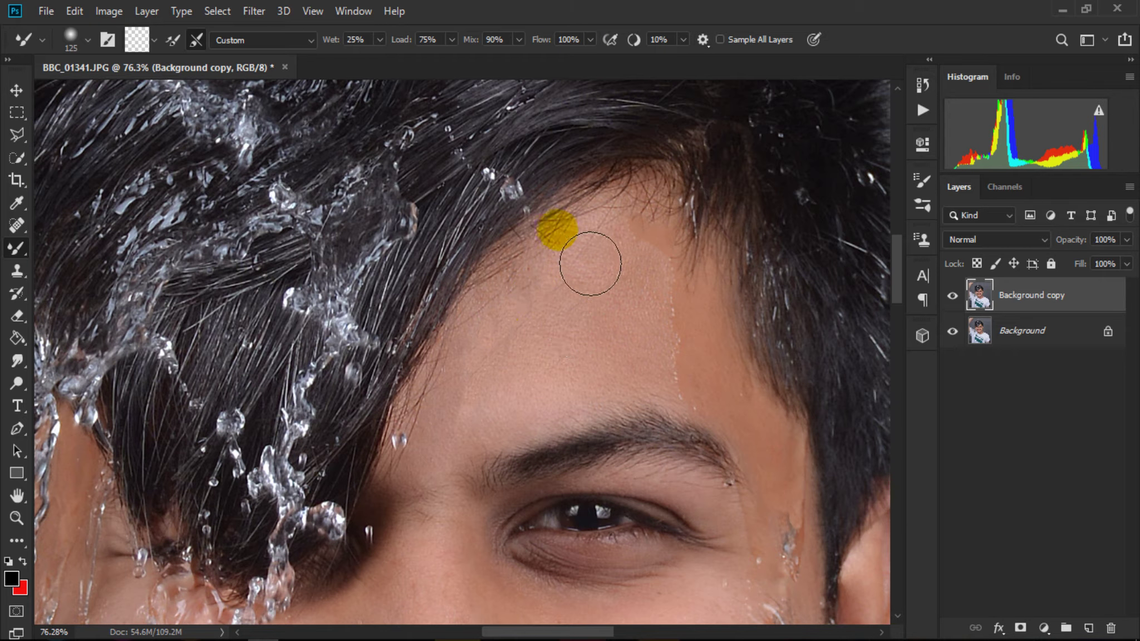
key("bracketleft")
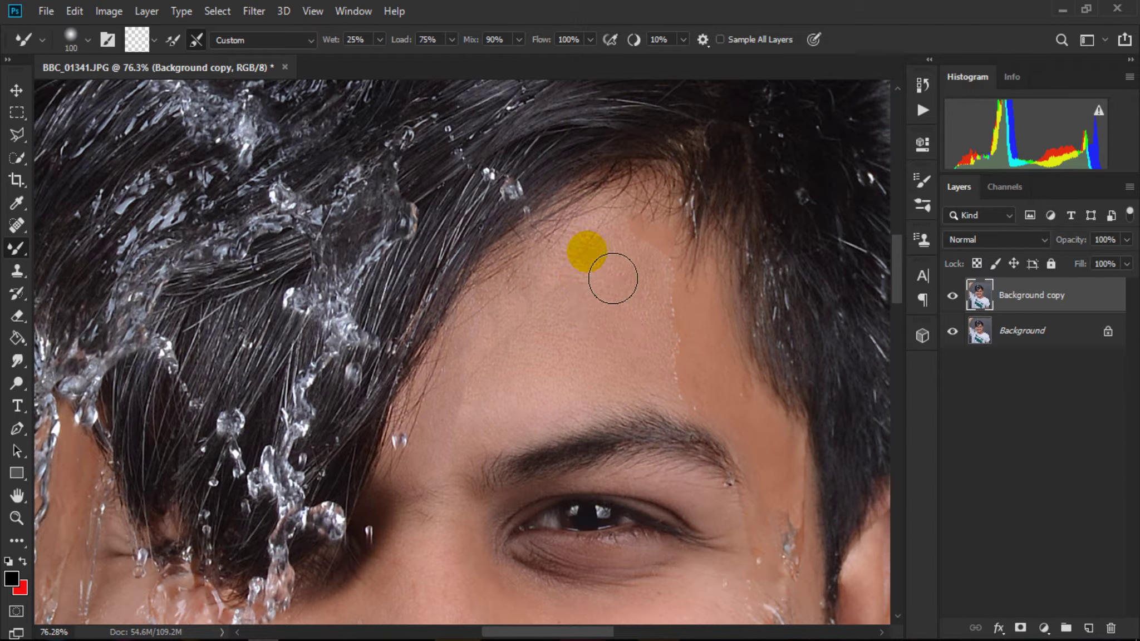
Smooth the forehead and brow skin with Mixer Brush strokes sized 100–150
mouse_move(601, 284)
left_mouse_down()
mouse_move(627, 311)
mouse_move(605, 304)
mouse_move(495, 439)
left_mouse_up()
key("bracketright")
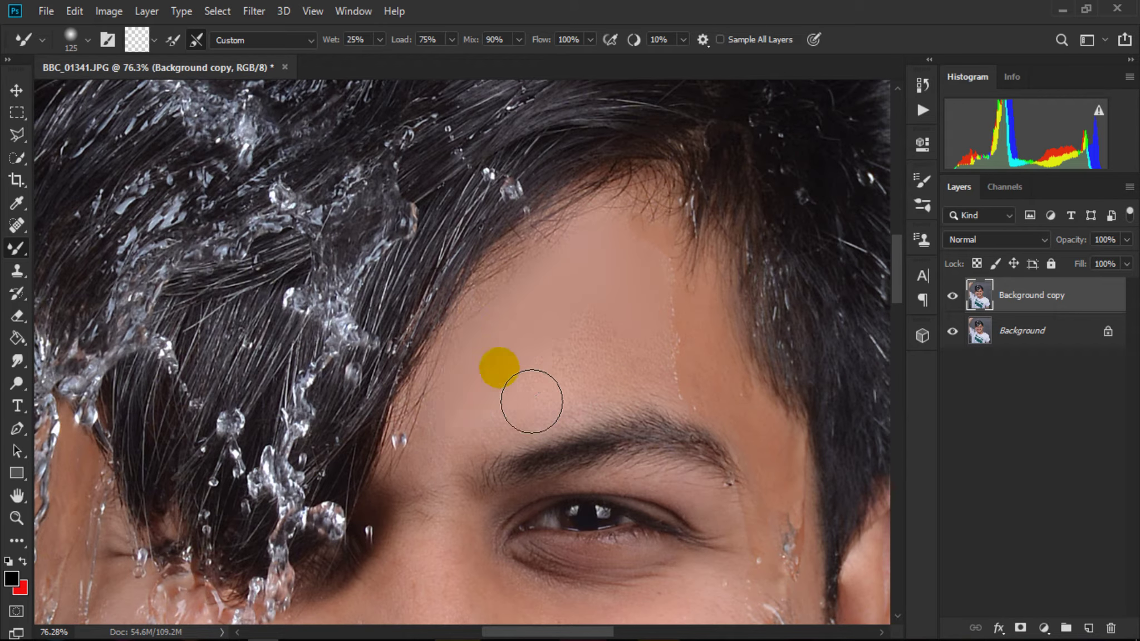
left_click_drag(494, 439, 501, 428)
key("bracketright")
mouse_move(613, 394)
left_mouse_down()
mouse_move(636, 330)
mouse_move(660, 409)
mouse_move(652, 326)
left_mouse_up()
key("bracketleft")
key("bracketleft")
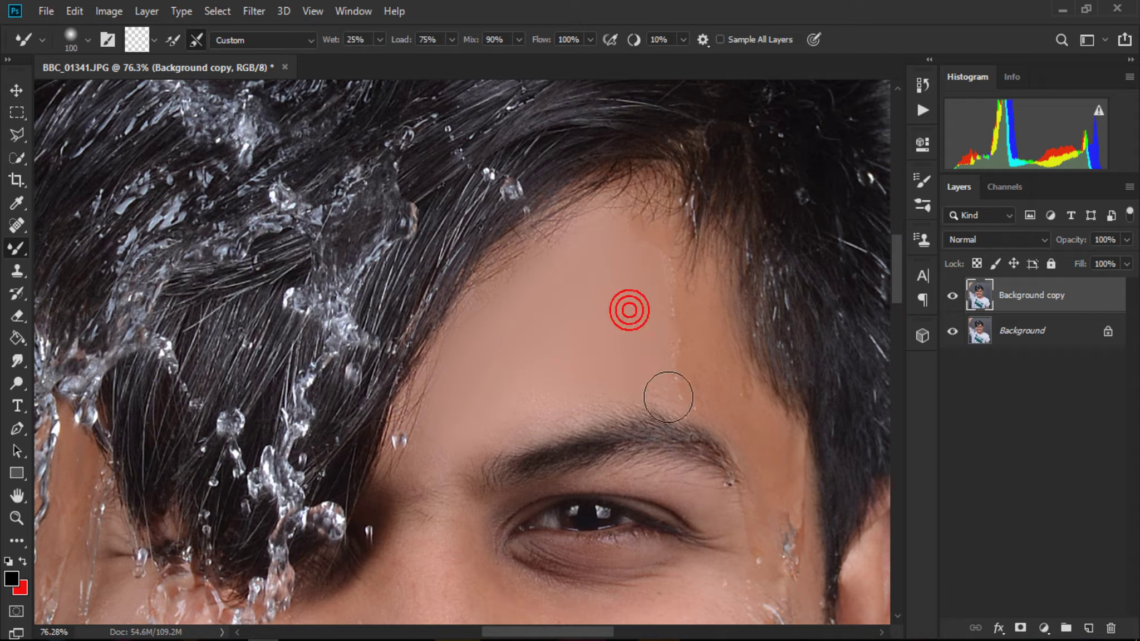
mouse_move(526, 427)
left_mouse_down()
mouse_move(534, 434)
mouse_move(505, 455)
mouse_move(669, 331)
mouse_move(661, 388)
left_mouse_up()
key("bracketright")
Smooth the skin down the nose with a 90-sized brush
key("bracketleft")
key("bracketleft")
scroll(473, 445, "down", 1)
mouse_move(439, 462)
left_mouse_down()
mouse_move(456, 416)
mouse_move(463, 508)
left_mouse_up()
scroll(465, 392, "down", 1)
key("bracketright")
key("bracketright")
key("bracketleft")
key("bracketleft")
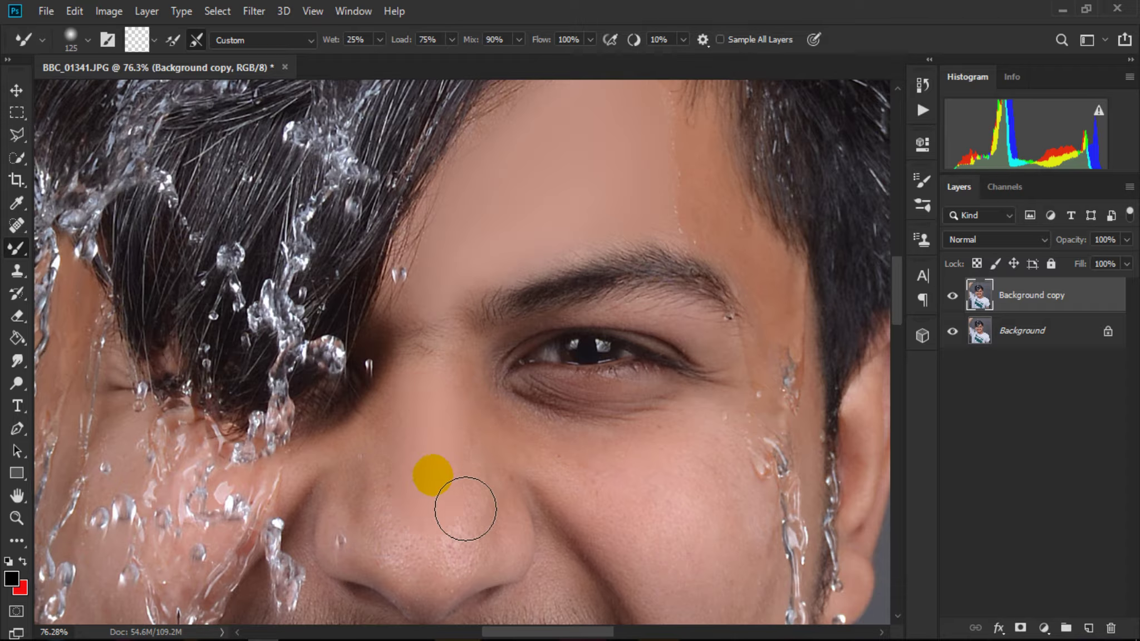
scroll(467, 406, "down", 1)
mouse_move(467, 405)
left_mouse_down()
mouse_move(479, 507)
mouse_move(401, 489)
mouse_move(412, 509)
mouse_move(423, 425)
left_mouse_up()
Smooth along the nose, its tip, and the nose-cheek and nostril creases
key("bracketright")
key("bracketright")
key("bracketleft")
key("bracketleft")
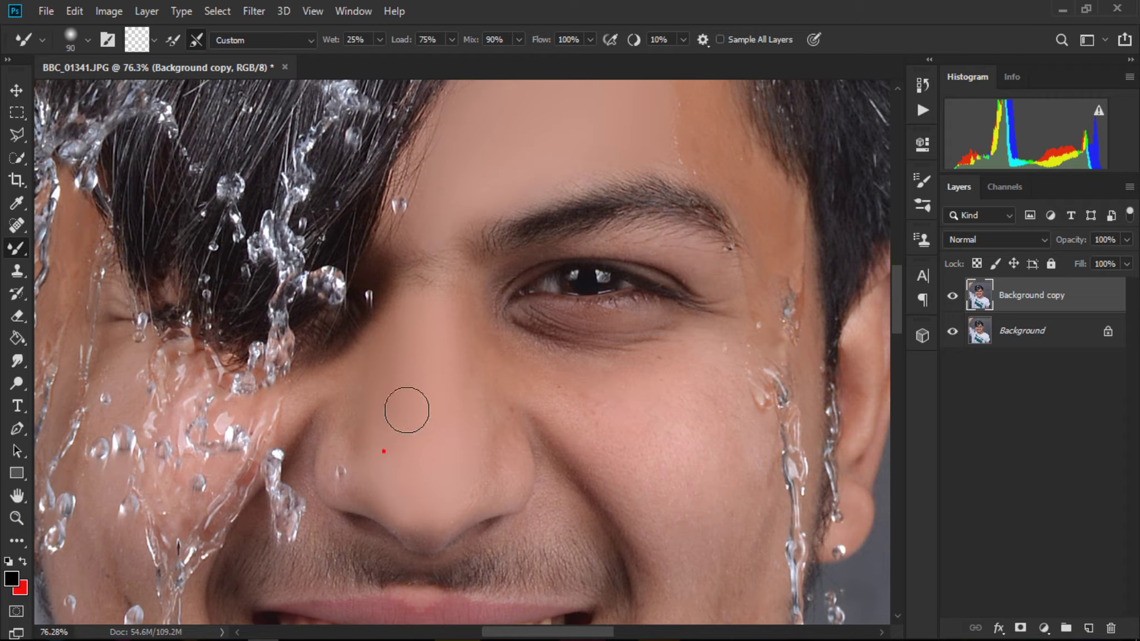
mouse_move(437, 380)
left_mouse_down()
mouse_move(496, 453)
mouse_move(496, 486)
mouse_move(453, 543)
left_mouse_up()
mouse_move(449, 501)
left_mouse_down()
mouse_move(469, 523)
mouse_move(445, 501)
mouse_move(446, 483)
left_mouse_up()
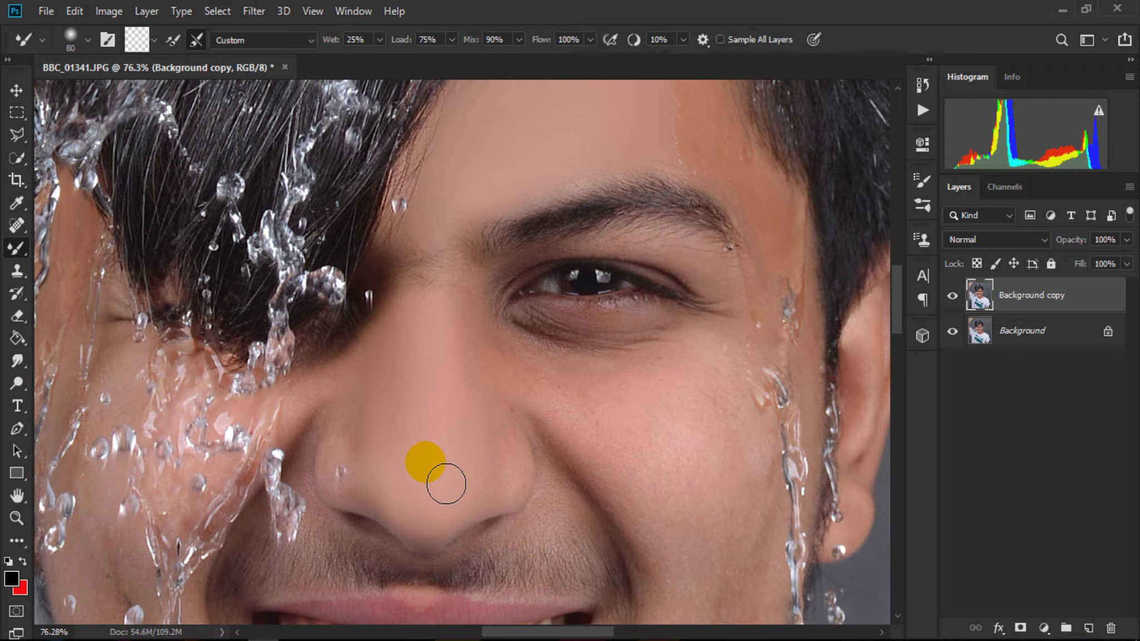
mouse_move(445, 483)
left_mouse_down()
mouse_move(521, 435)
mouse_move(587, 414)
mouse_move(521, 458)
mouse_move(524, 439)
left_mouse_up()
mouse_move(523, 499)
left_mouse_down()
mouse_move(526, 424)
mouse_move(515, 426)
left_mouse_up()
Smooth the cheek below the eye, blending toward the right with sizes 90–150
mouse_move(613, 451)
left_mouse_down()
mouse_move(621, 460)
mouse_move(618, 414)
mouse_move(537, 346)
left_mouse_up()
key("bracketleft")
key("bracketleft")
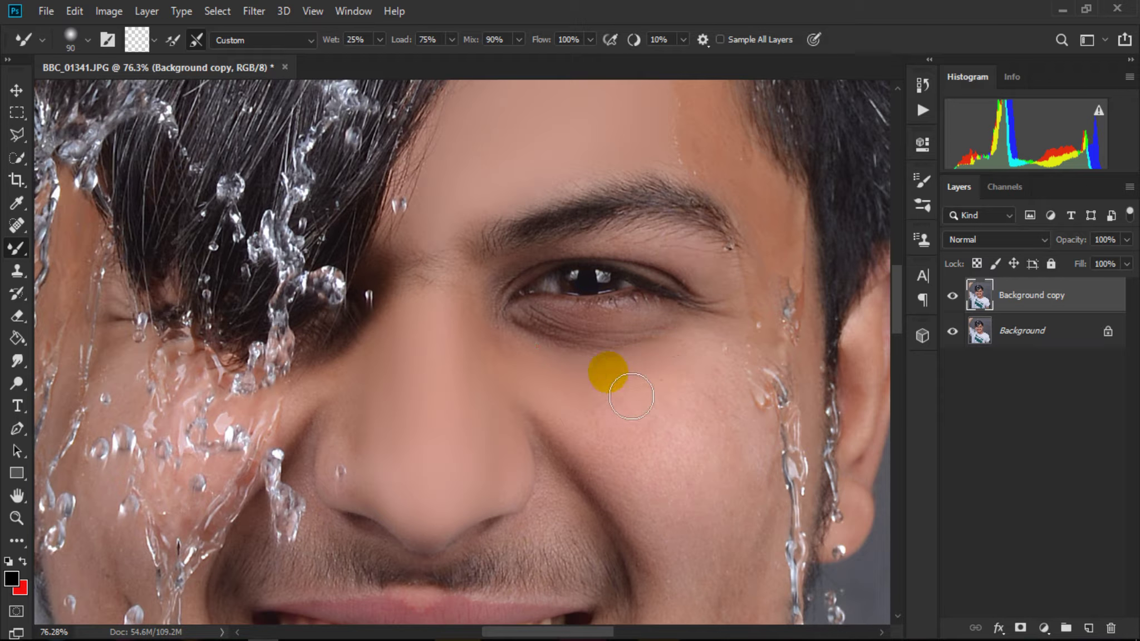
left_click_drag(631, 396, 556, 362)
key("bracketright")
key("bracketright")
key("bracketright")
mouse_move(730, 343)
left_mouse_down()
mouse_move(730, 427)
mouse_move(744, 357)
mouse_move(770, 433)
left_mouse_up()
left_click(731, 395)
scroll(732, 419, "down", 2)
Smooth the right cheek down toward the mouth corner with sizes 125–150
key("bracketleft")
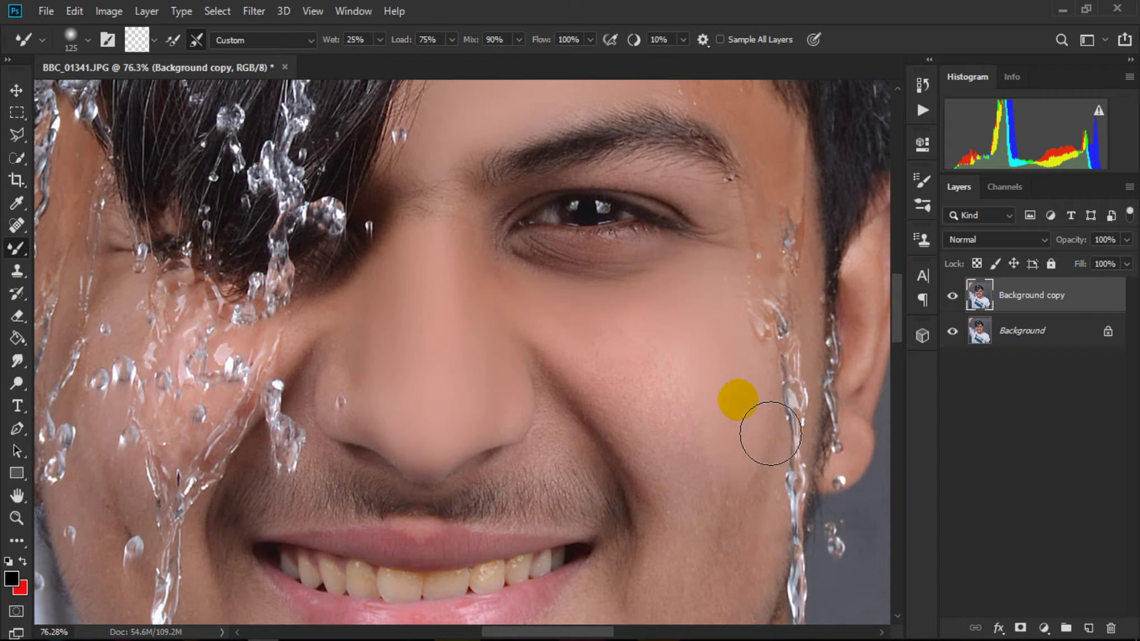
key("bracketright")
left_click_drag(770, 433, 738, 333)
mouse_move(702, 384)
left_mouse_down()
mouse_move(690, 371)
mouse_move(676, 394)
mouse_move(612, 389)
left_mouse_up()
key("bracketleft")
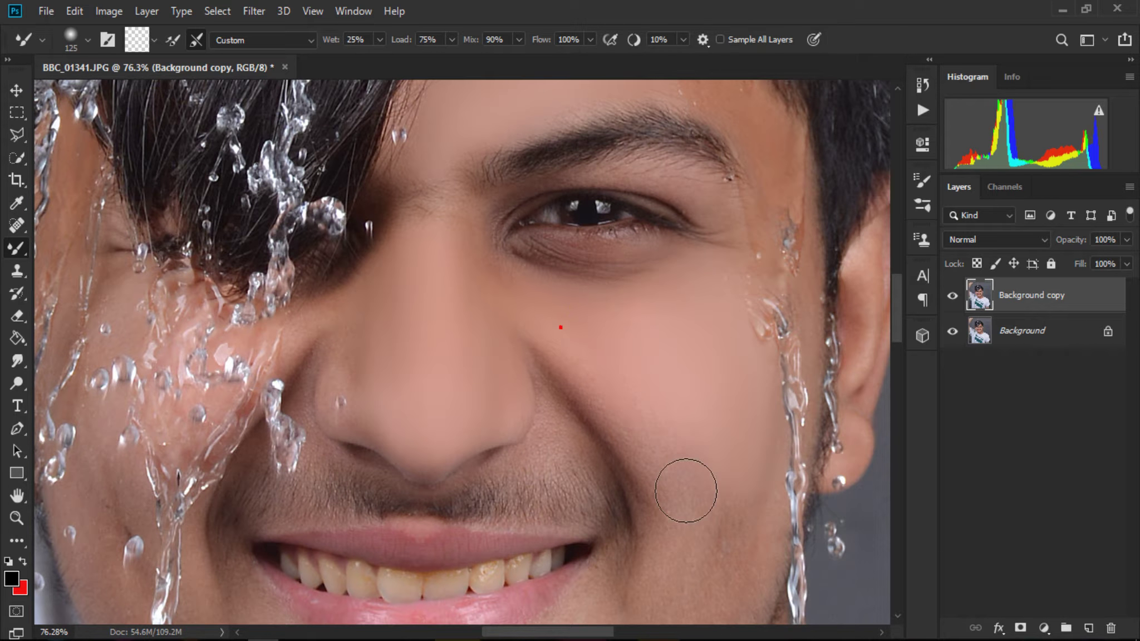
mouse_move(685, 490)
left_mouse_down()
mouse_move(717, 509)
mouse_move(656, 387)
mouse_move(672, 376)
mouse_move(683, 307)
left_mouse_up()
key("bracketright")
mouse_move(735, 548)
left_mouse_down()
mouse_move(763, 489)
mouse_move(776, 564)
mouse_move(745, 412)
left_mouse_up()
Smooth the lower right cheek and the crease beside the nose
key("bracketleft")
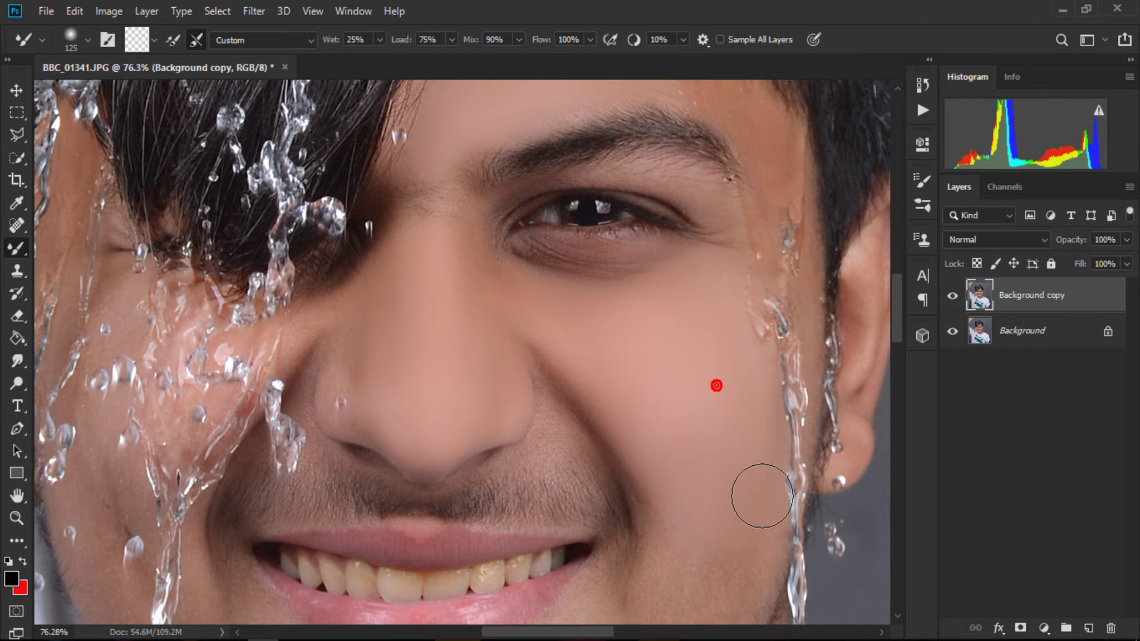
scroll(761, 496, "down", 3)
left_click_drag(719, 460, 724, 406)
key("bracketright")
mouse_move(768, 449)
left_mouse_down()
mouse_move(718, 523)
mouse_move(724, 428)
left_mouse_up()
scroll(667, 425, "up", 3)
key("bracketleft")
key("bracketleft")
left_click_drag(608, 424, 607, 396)
Smooth the inner eye corner and stubble beside the nostril with sizes 80 and 50
key("bracketleft")
key("bracketleft")
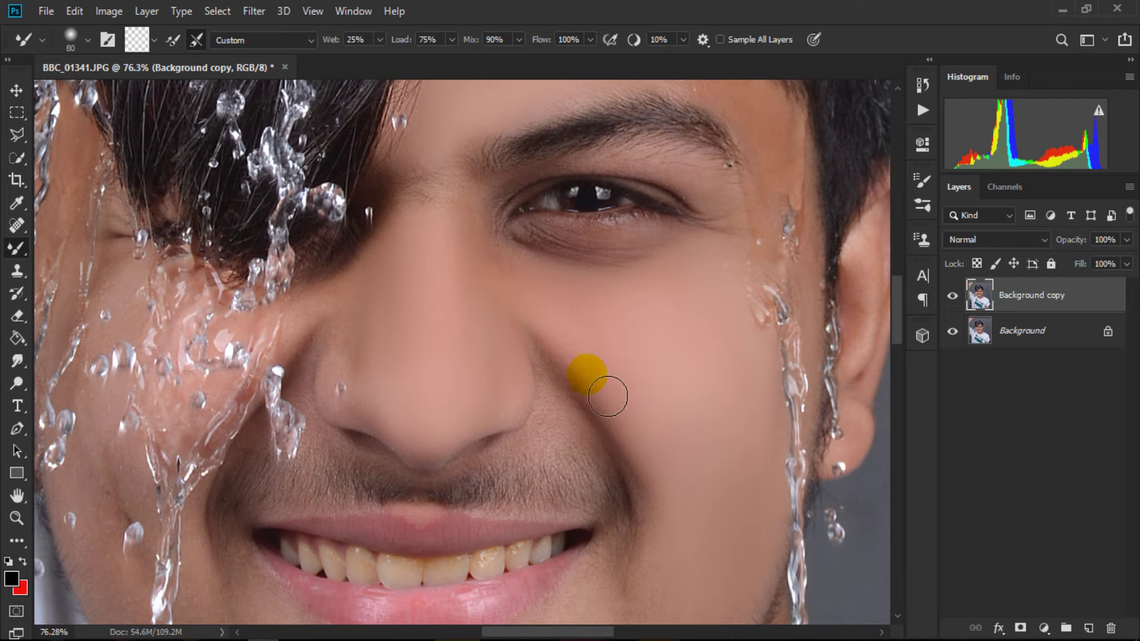
left_click_drag(508, 255, 494, 218)
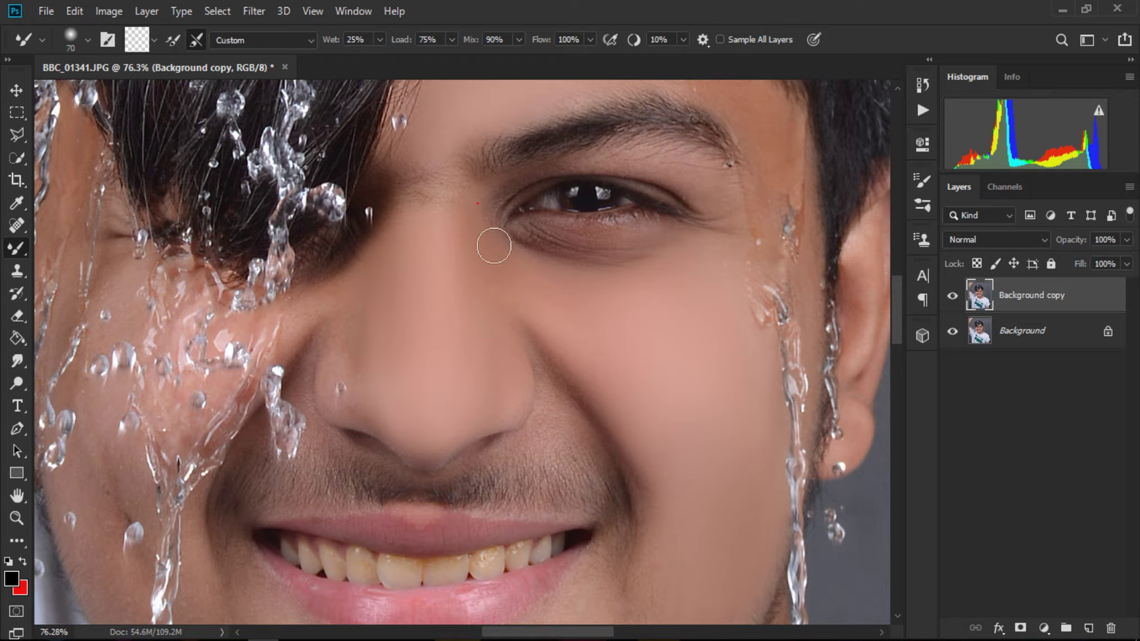
scroll(493, 245, "down", 3)
key("bracketleft")
key("bracketleft")
left_click_drag(526, 333, 549, 316)
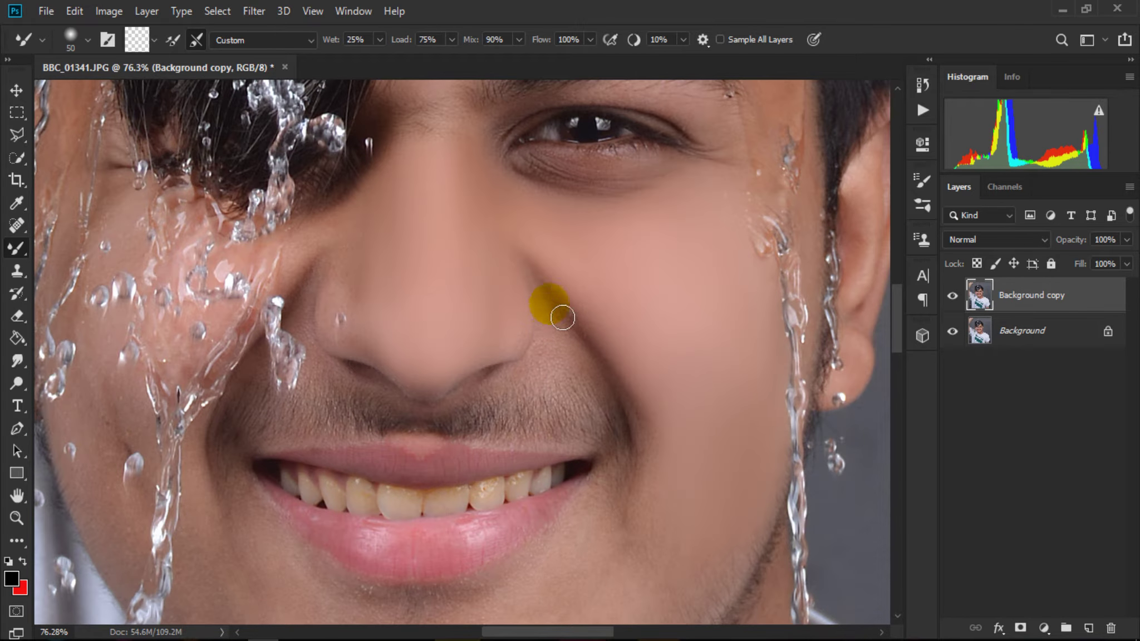
left_click_drag(541, 380, 576, 343)
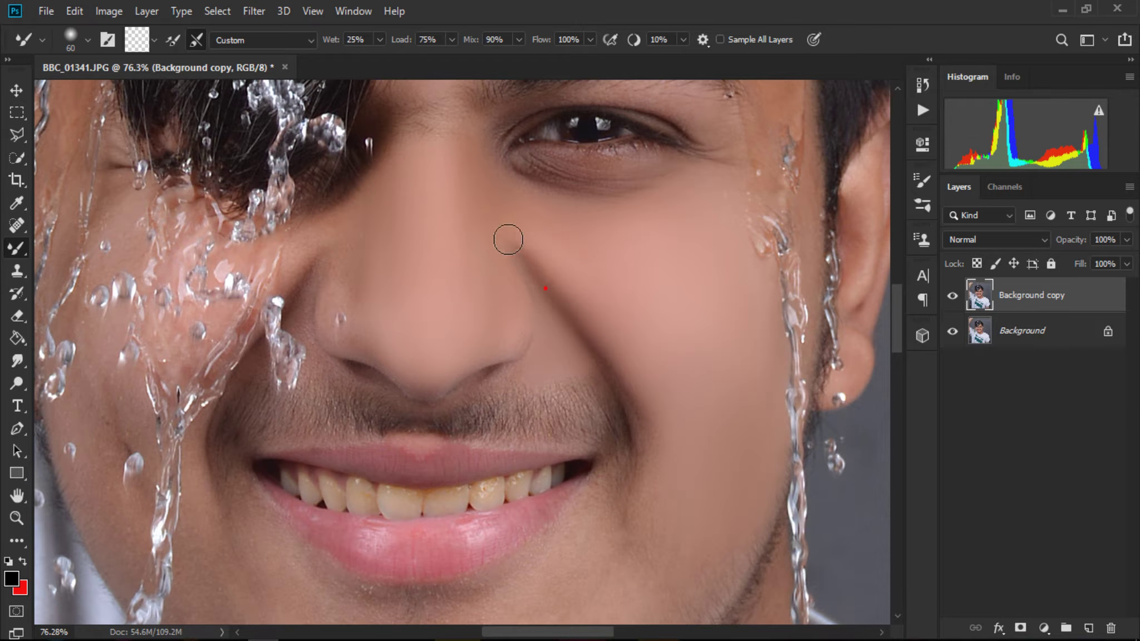
scroll(508, 239, "down", 7)
Smooth the cheek toward the mouth corner and the chin, sizes 100–175
key("bracketright")
key("bracketright")
key("bracketright")
left_click_drag(615, 387, 689, 434)
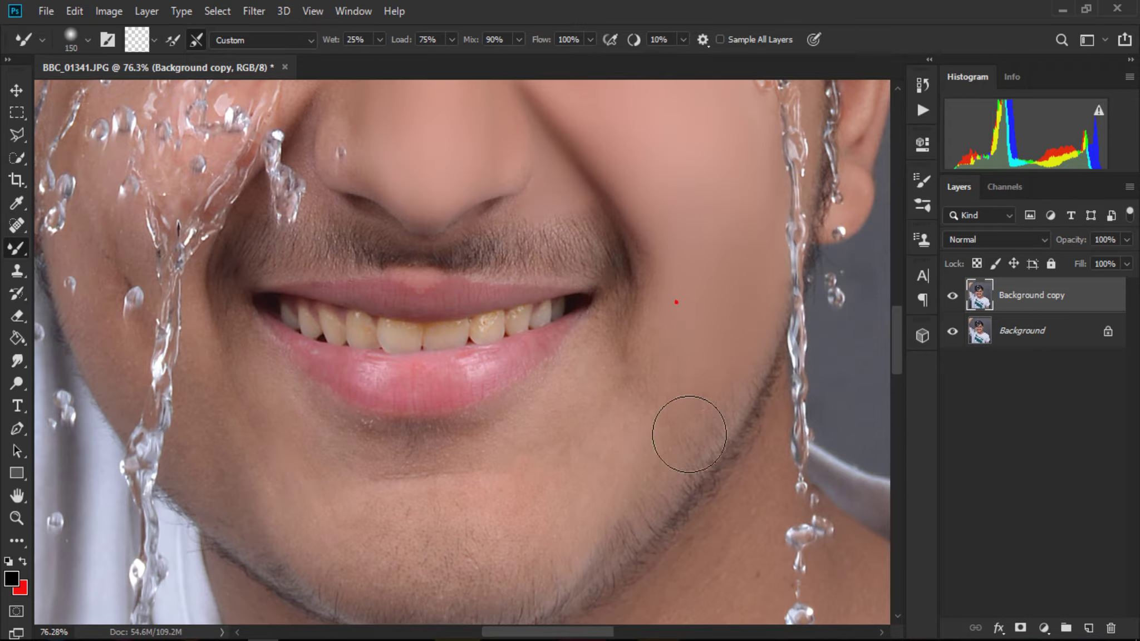
key("bracketleft")
key("bracketleft")
left_click_drag(735, 343, 615, 365)
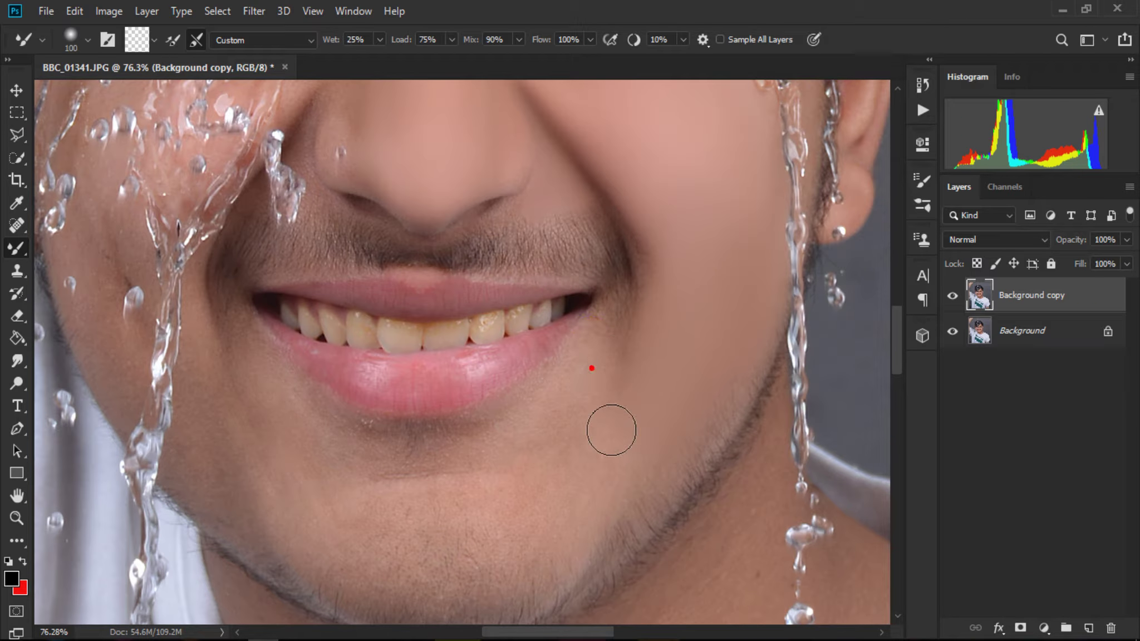
mouse_move(611, 430)
left_mouse_down()
mouse_move(621, 387)
mouse_move(615, 513)
mouse_move(608, 470)
mouse_move(560, 501)
mouse_move(541, 542)
mouse_move(483, 534)
mouse_move(267, 458)
mouse_move(293, 438)
left_mouse_up()
key("bracketright")
key("bracketright")
key("bracketright")
key("bracketleft")
Smooth the chin below the lip toward the mouth corner with sizes 150 and 125
mouse_move(369, 521)
left_mouse_down()
mouse_move(502, 521)
mouse_move(369, 521)
mouse_move(275, 374)
mouse_move(318, 465)
left_mouse_up()
key("bracketleft")
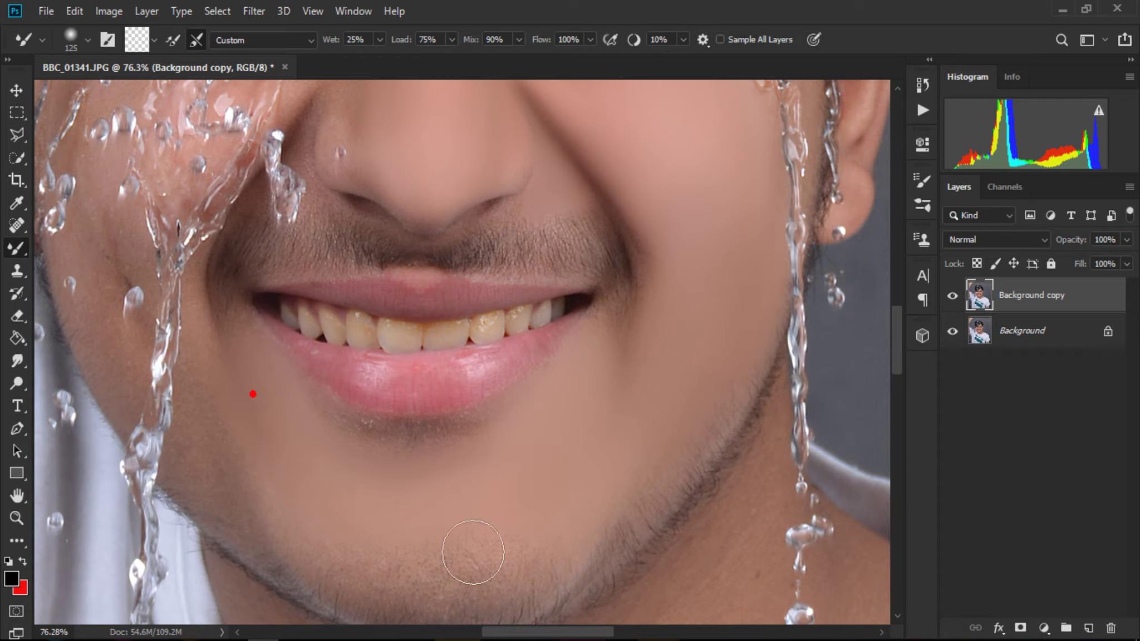
mouse_move(473, 553)
left_mouse_down()
mouse_move(359, 542)
mouse_move(222, 322)
left_mouse_up()
key("bracketleft")
key("bracketleft")
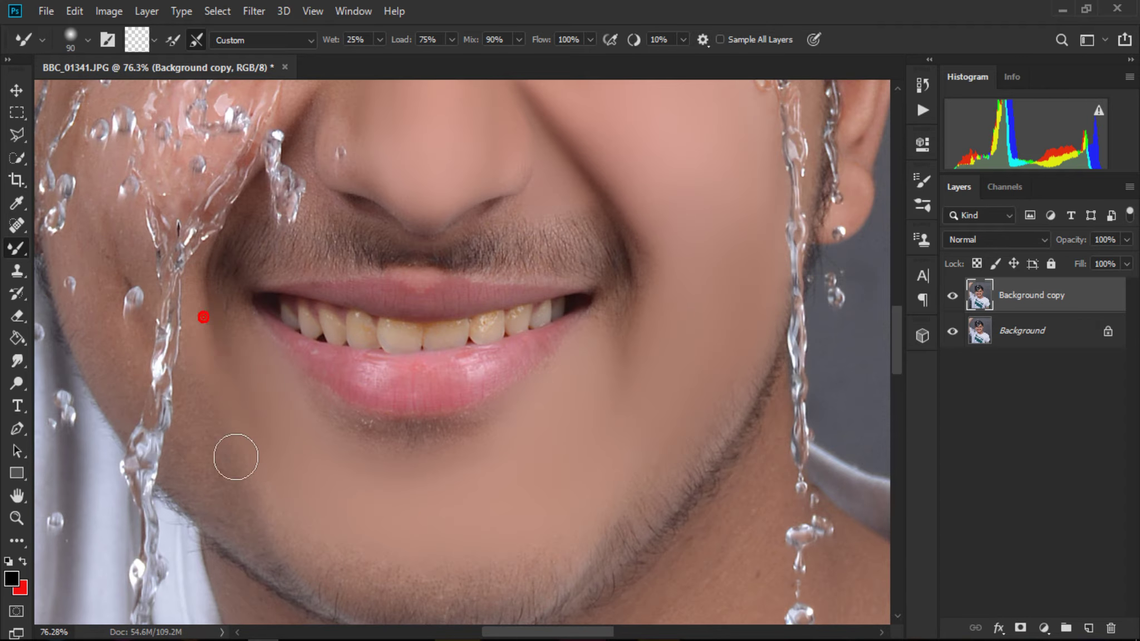
scroll(256, 367, "up", 3)
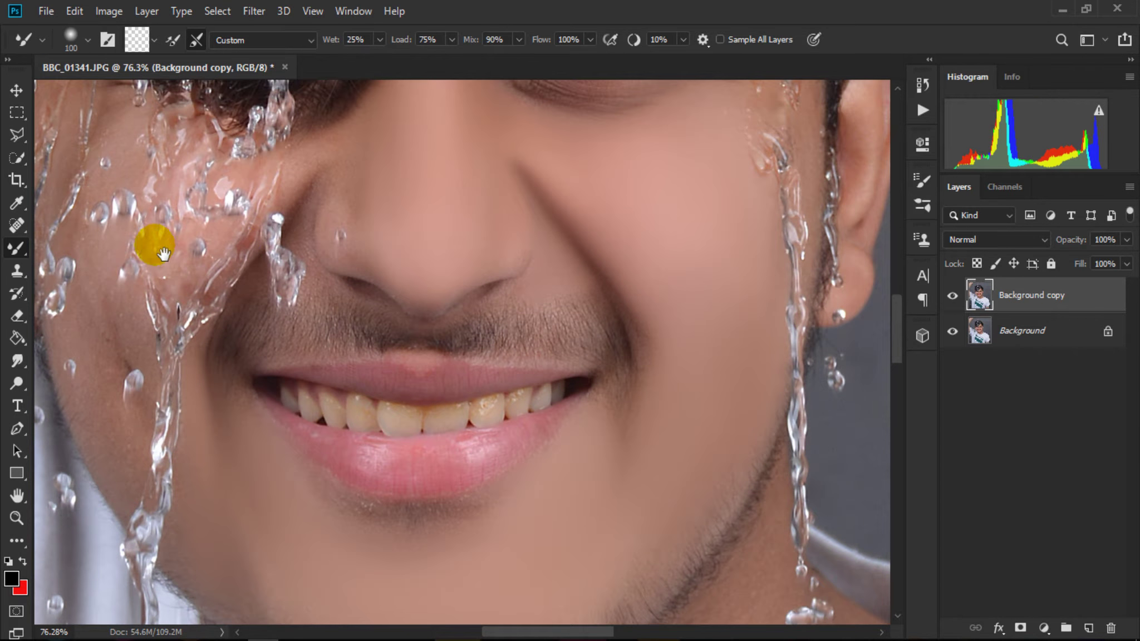
Pan to the left cheek and smooth it along the jaw under the water at size 60
mouse_move(163, 253)
left_mouse_down()
mouse_move(462, 388)
mouse_move(367, 478)
left_mouse_up()
key("bracketleft")
key("bracketleft")
key("bracketleft")
scroll(367, 479, "down", 3)
left_click_drag(398, 439, 407, 382)
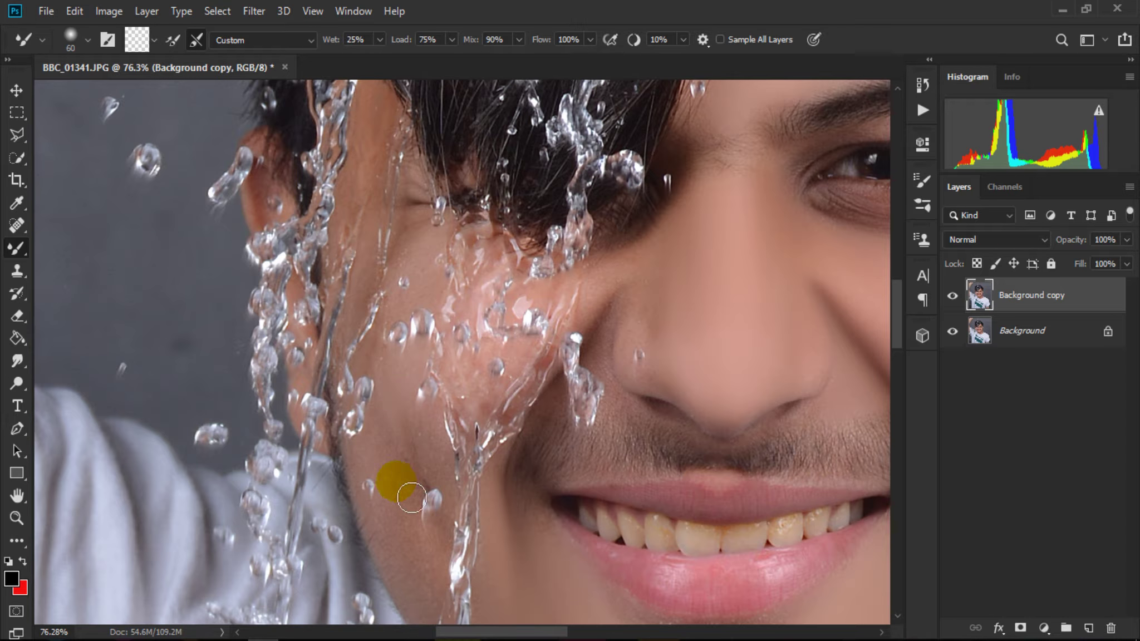
mouse_move(393, 403)
left_mouse_down()
mouse_move(419, 432)
mouse_move(406, 338)
mouse_move(617, 400)
left_mouse_up()
scroll(406, 338, "up", 3)
scroll(413, 314, "up", 2)
Smooth the neck skin down to the collar, enlarging the brush from 70 to 150
key("]")
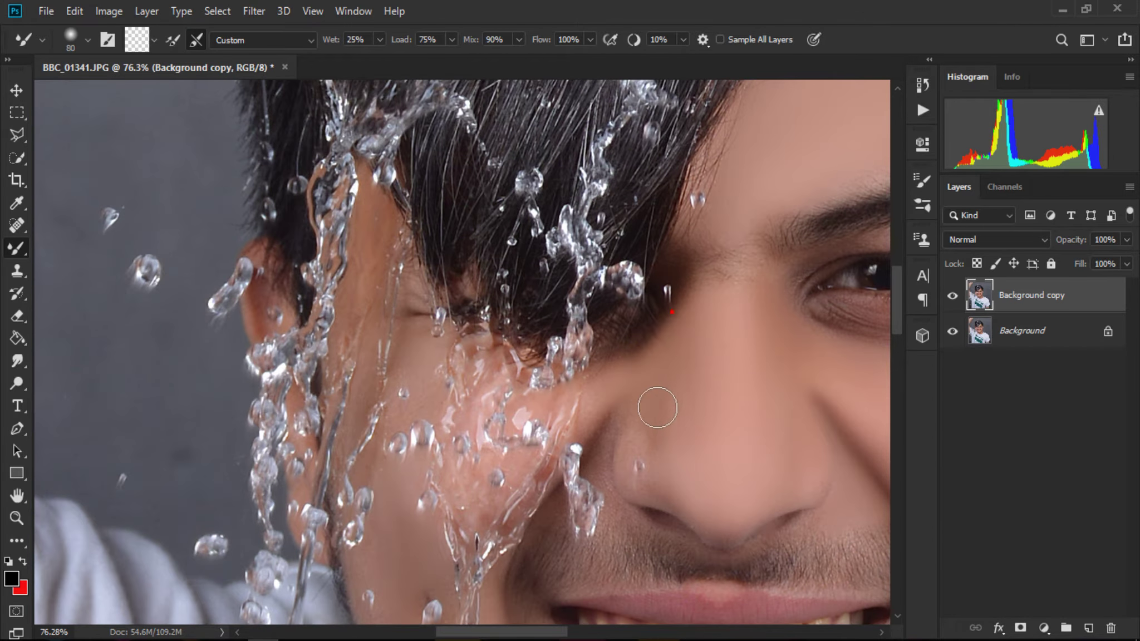
scroll(646, 467, "down", 9)
scroll(639, 473, "down", 10)
scroll(738, 475, "down", 5)
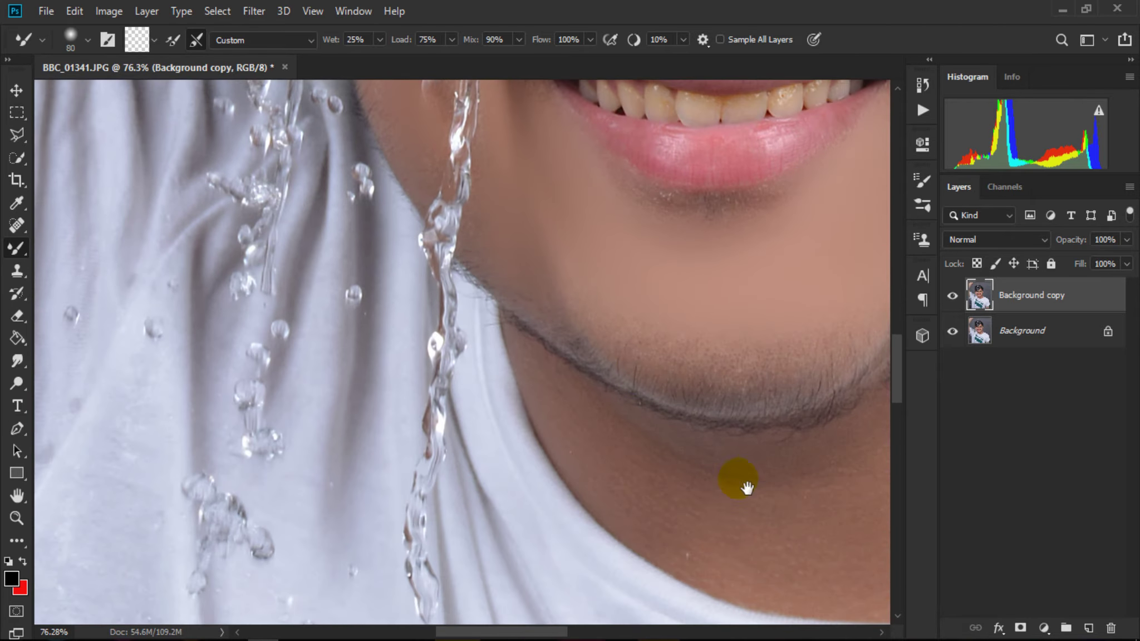
left_click_drag(355, 457, 355, 472)
key("]")
key("]")
key("]")
key("]")
left_click_drag(615, 348, 646, 402)
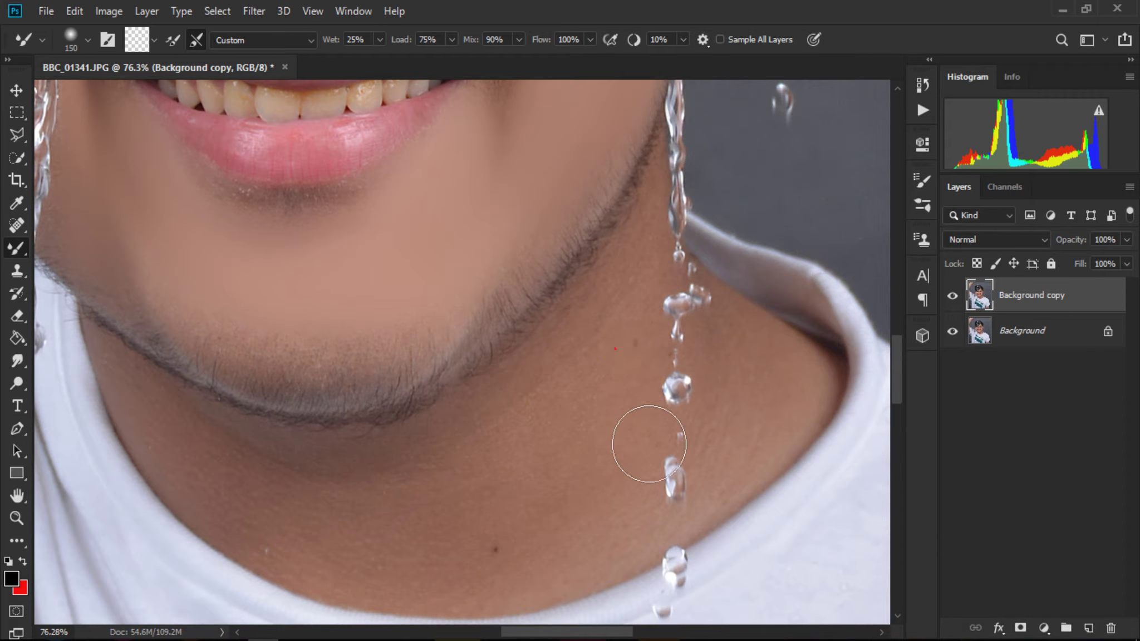
mouse_move(649, 323)
left_mouse_down()
mouse_move(617, 504)
mouse_move(517, 572)
mouse_move(556, 565)
mouse_move(529, 605)
mouse_move(526, 484)
mouse_move(573, 453)
mouse_move(440, 519)
mouse_move(525, 576)
mouse_move(481, 593)
mouse_move(422, 539)
mouse_move(310, 526)
mouse_move(222, 475)
left_mouse_up()
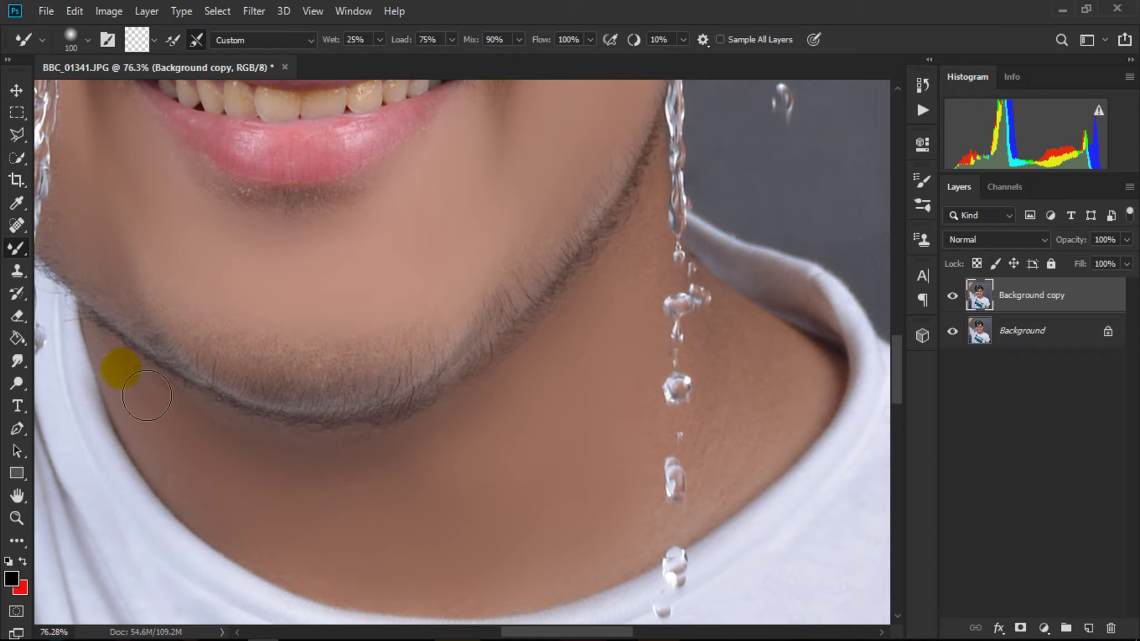
Smooth the neck along the shirt edge and beside the collar with sizes 90–125
scroll(385, 404, "up", 2)
mouse_move(865, 479)
left_mouse_down()
mouse_move(655, 349)
mouse_move(667, 406)
left_mouse_up()
key("bracketright")
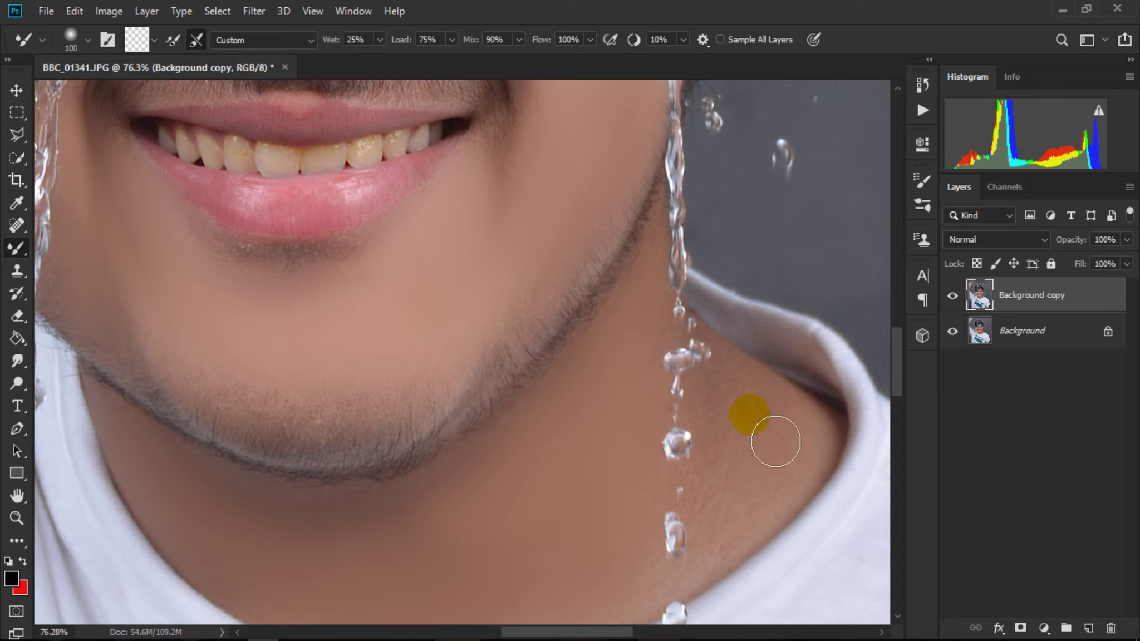
key("bracketright")
mouse_move(801, 496)
left_mouse_down()
mouse_move(757, 569)
mouse_move(773, 480)
left_mouse_up()
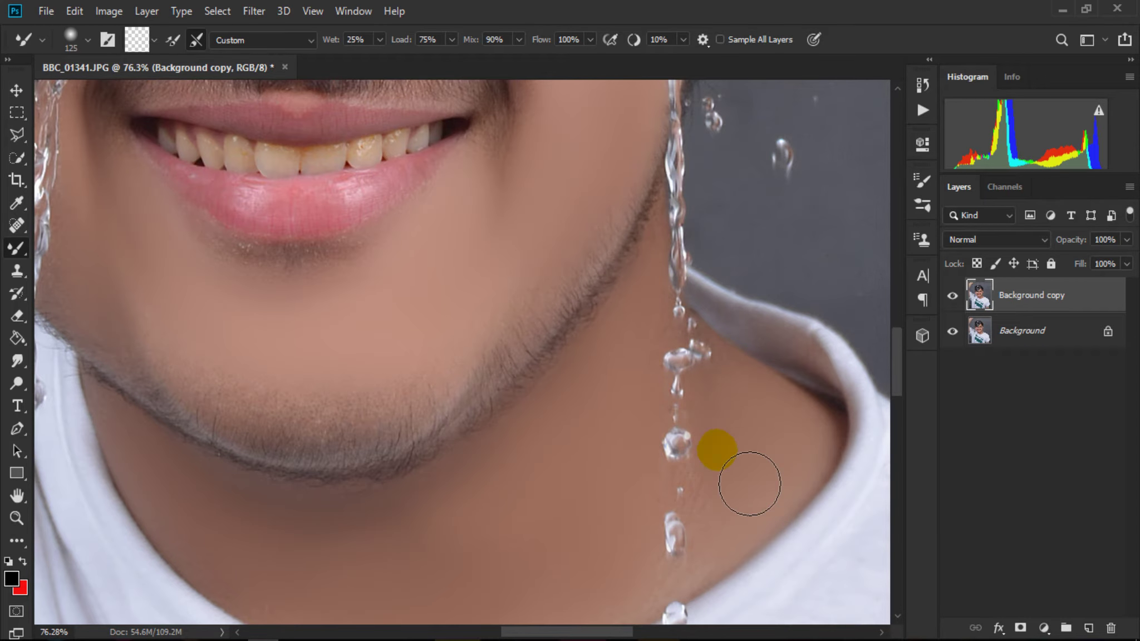
key("bracketleft")
key("bracketleft")
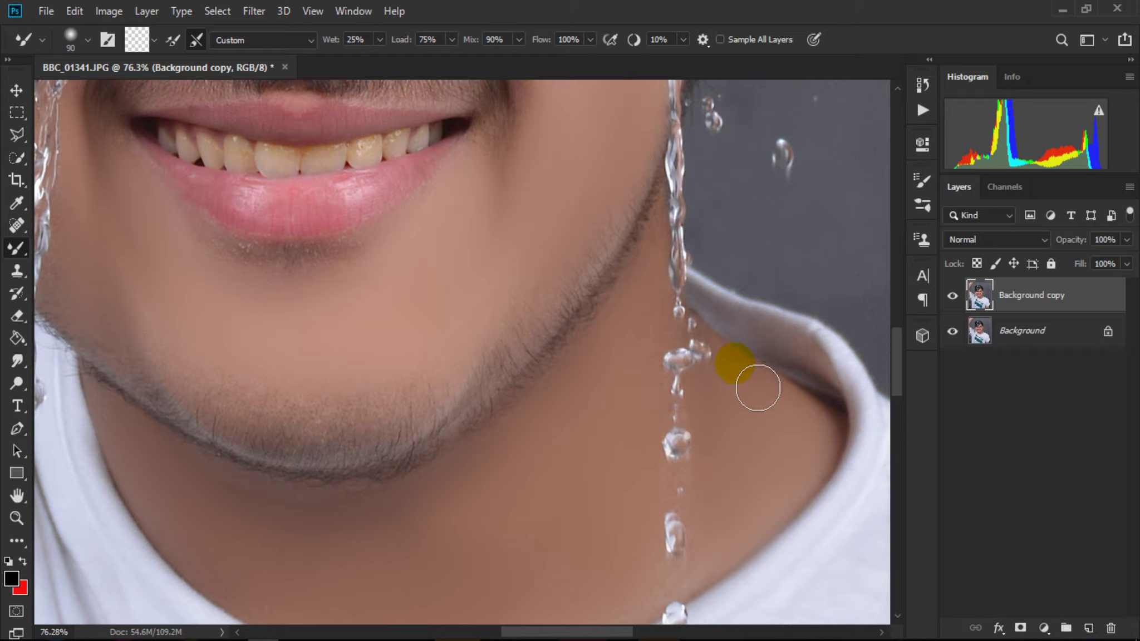
left_click_drag(758, 387, 760, 397)
left_click_drag(820, 436, 730, 584)
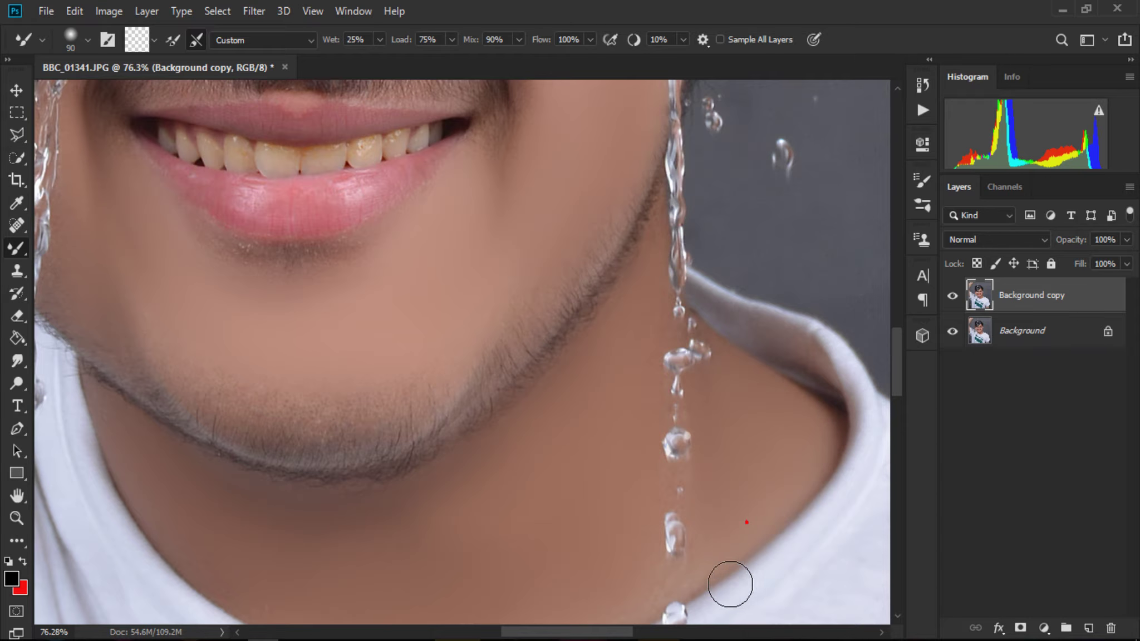
scroll(283, 521, "up", 3)
Fit the whole photo on screen, then zoom to about 20% on the portrait
left_click(16, 518)
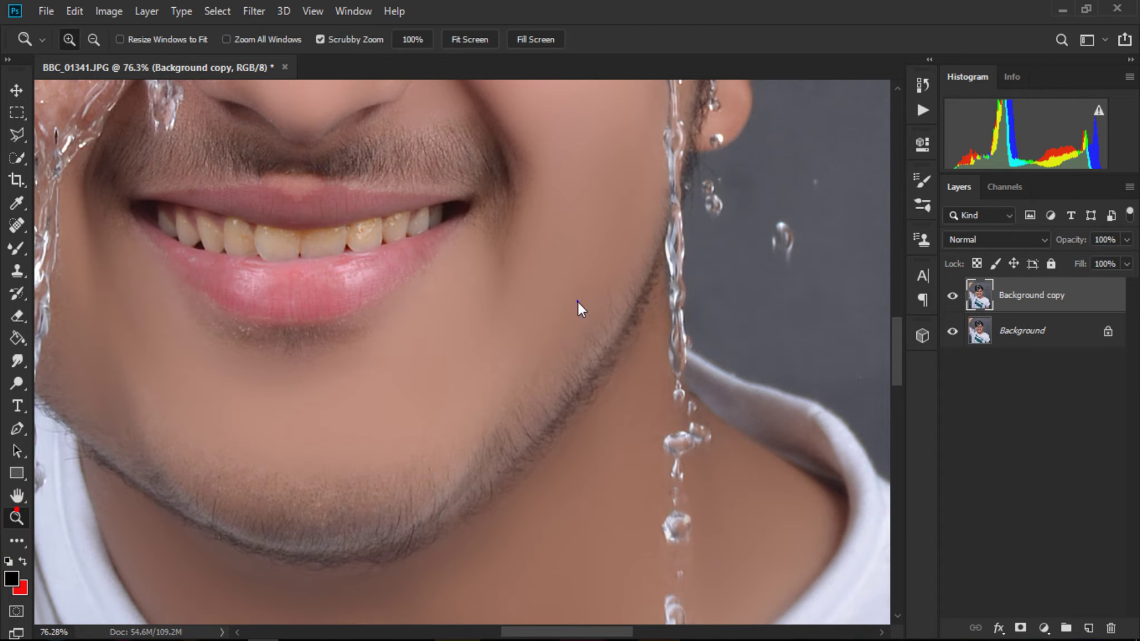
key("ctrl+0")
left_click_drag(365, 267, 590, 353)
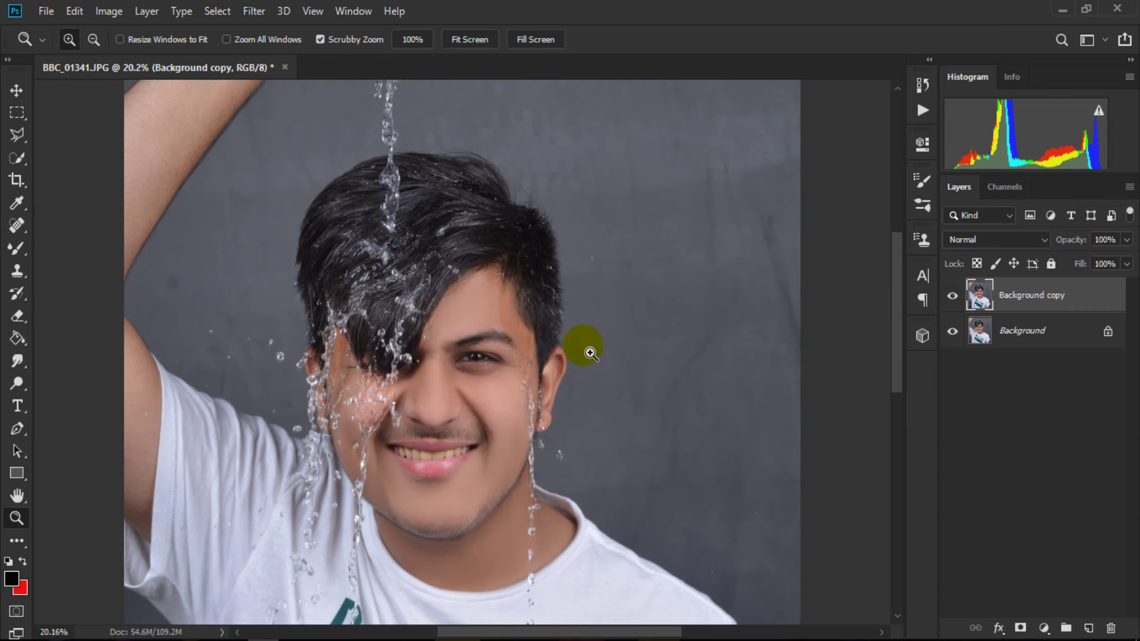
scroll(500, 354, "up", 2)
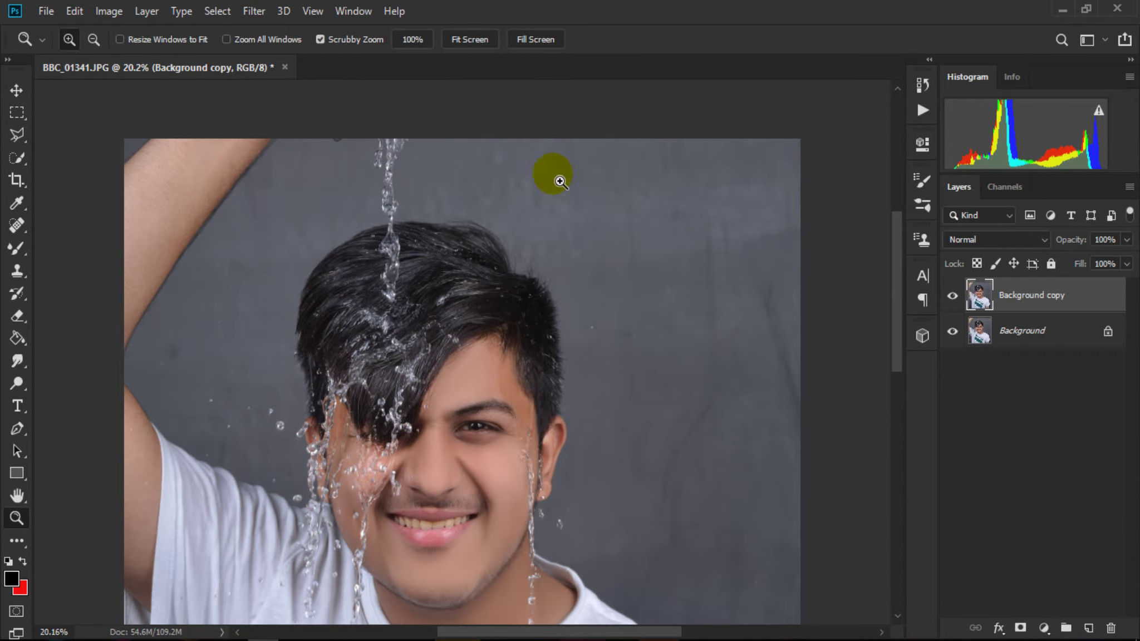
Return to the Mixer Brush and enlarge it to about 600 for the backdrop
left_click(13, 245)
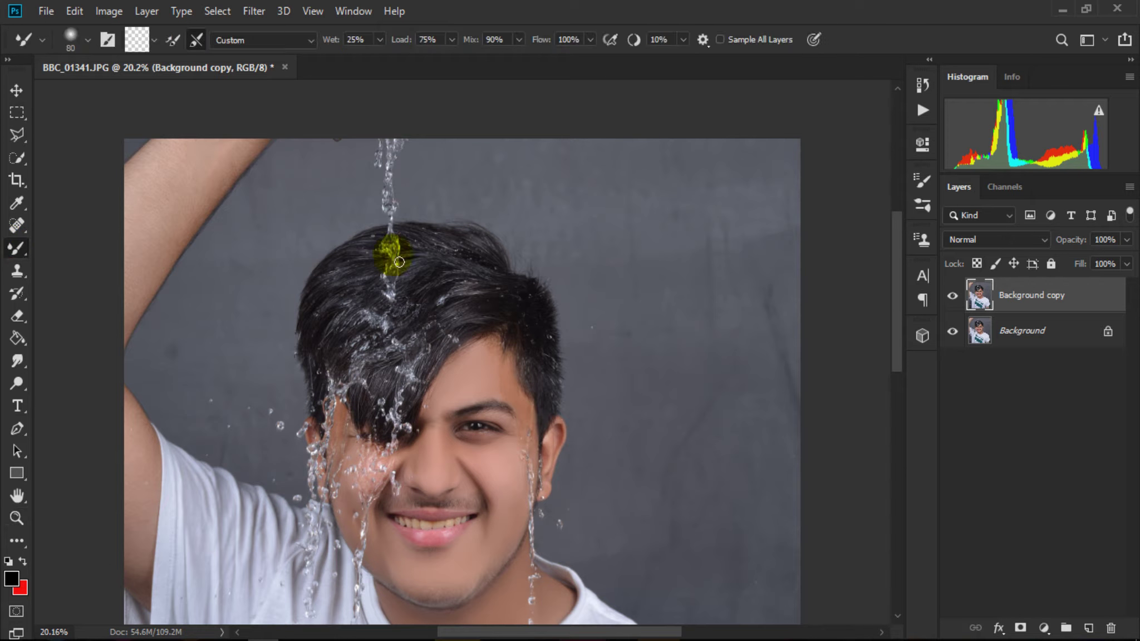
key("bracketright")
key("bracketleft")
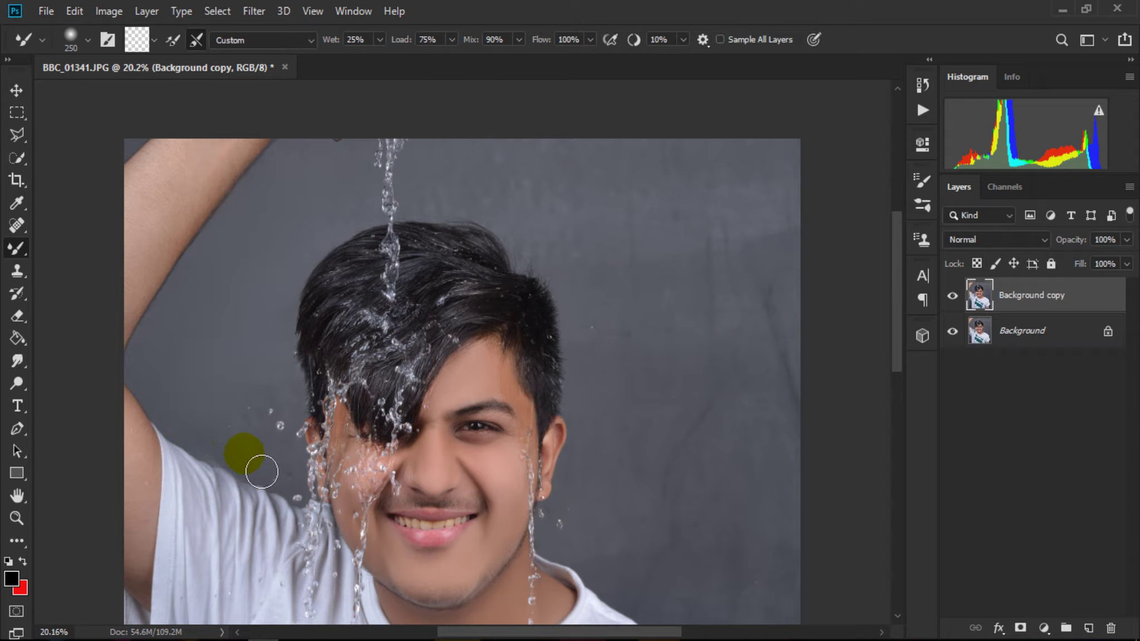
key("bracketright")
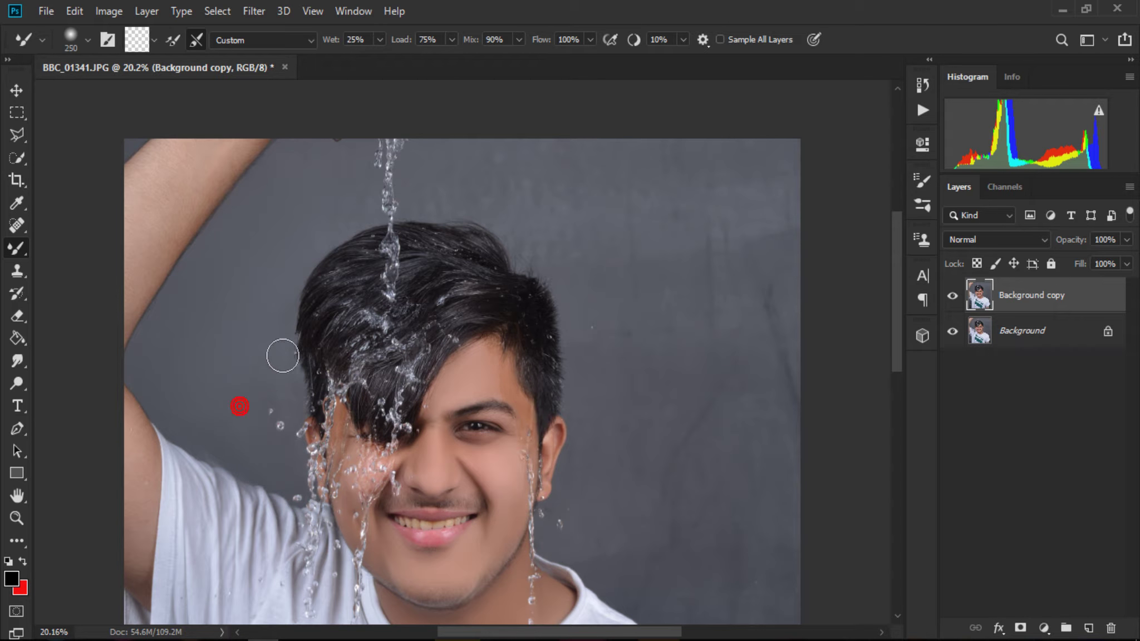
key("bracketright")
scroll(315, 261, "up", 2)
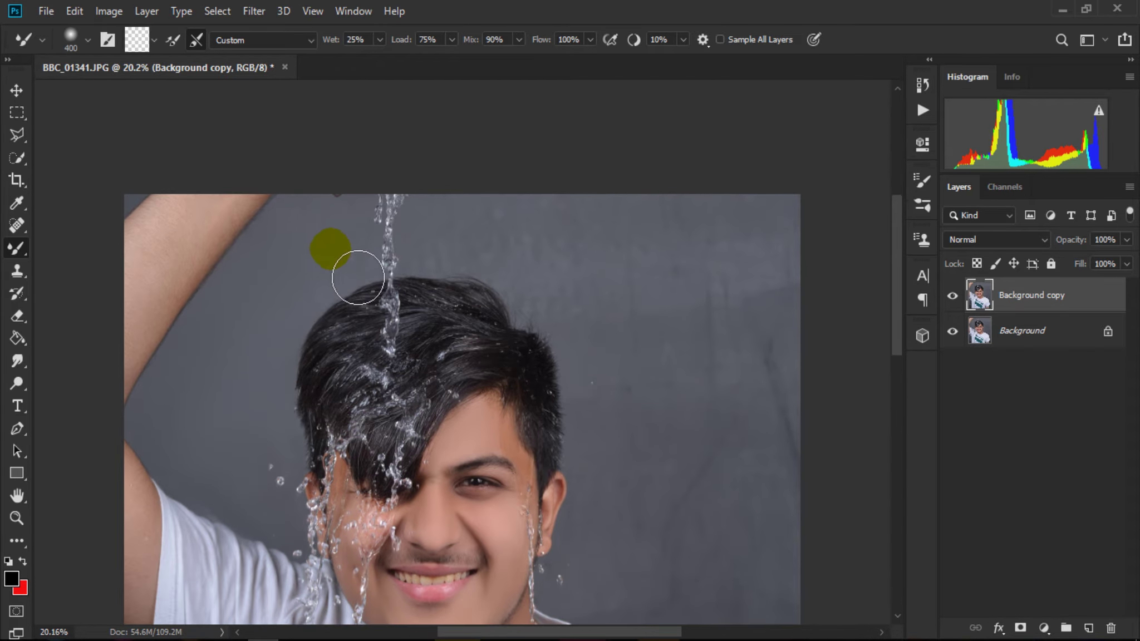
key("bracketright")
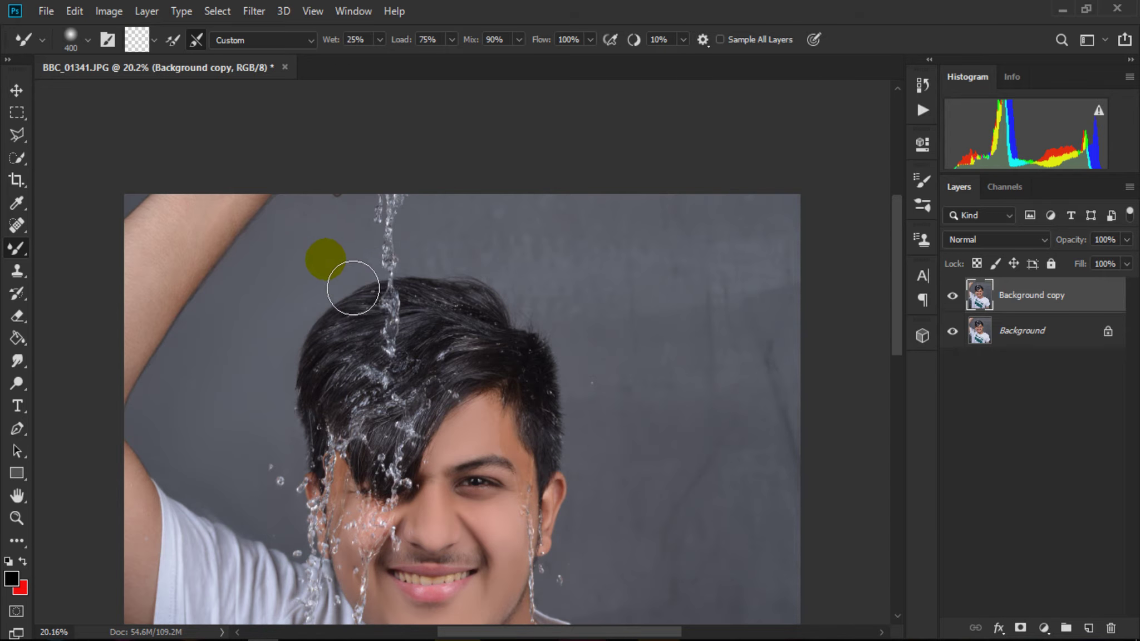
key("bracketright")
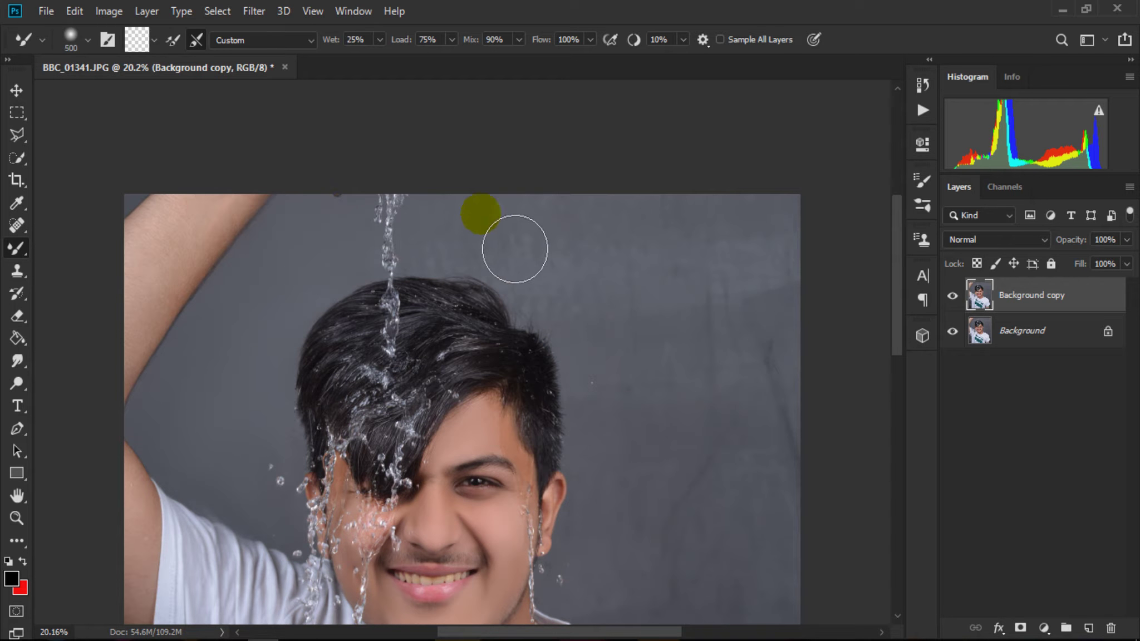
key("bracketright")
key("bracketleft")
key("bracketleft")
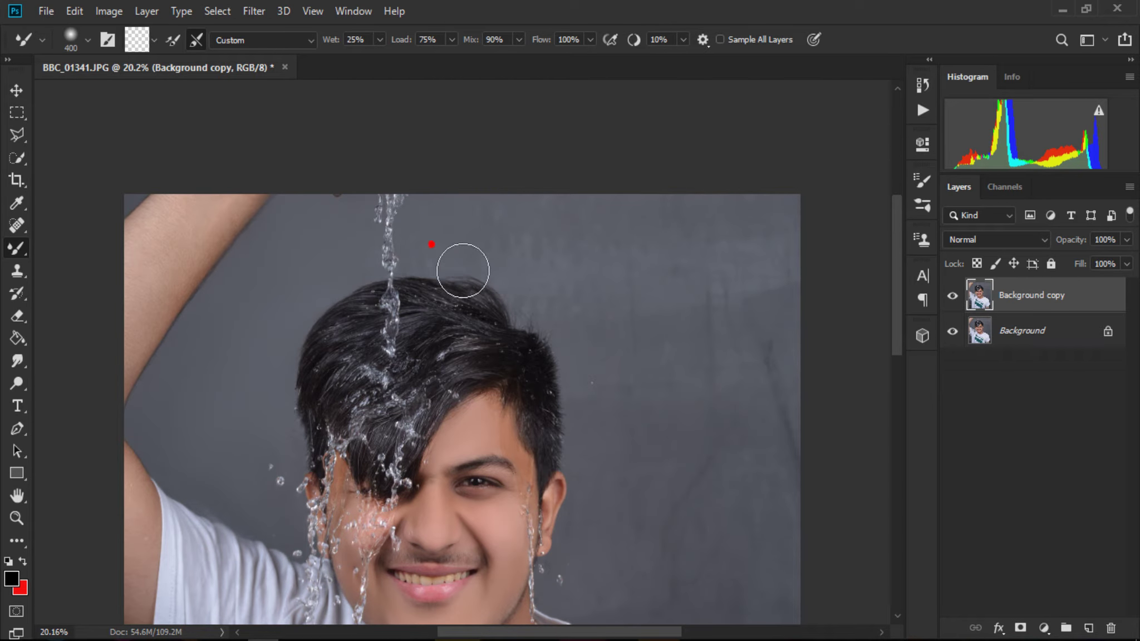
key("bracketright")
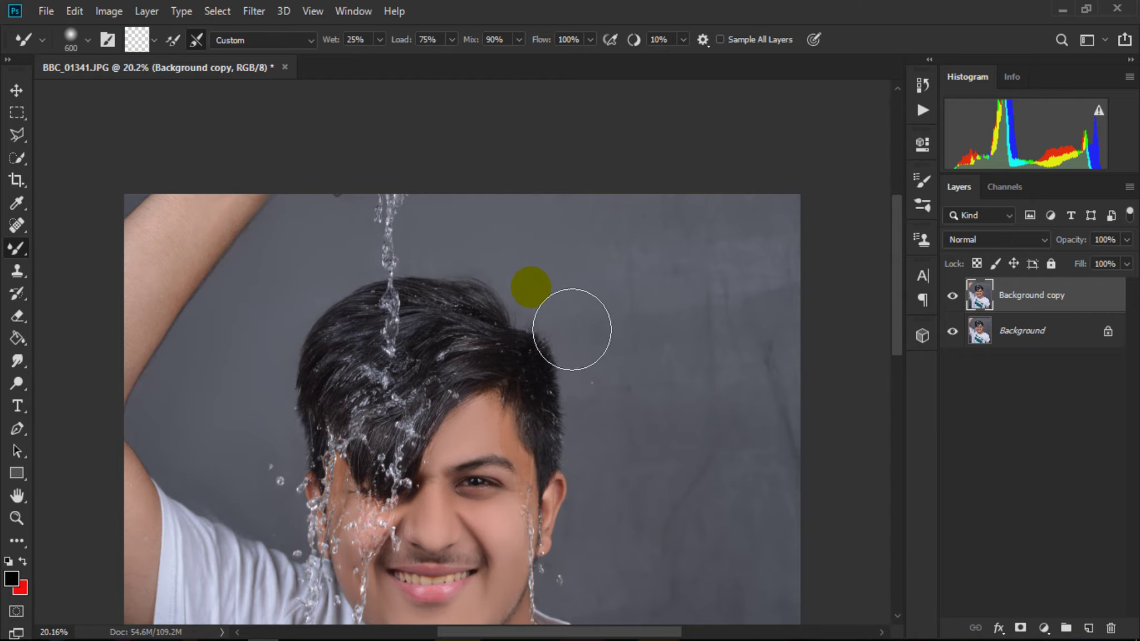
key("bracketleft")
key("bracketleft")
key("bracketleft")
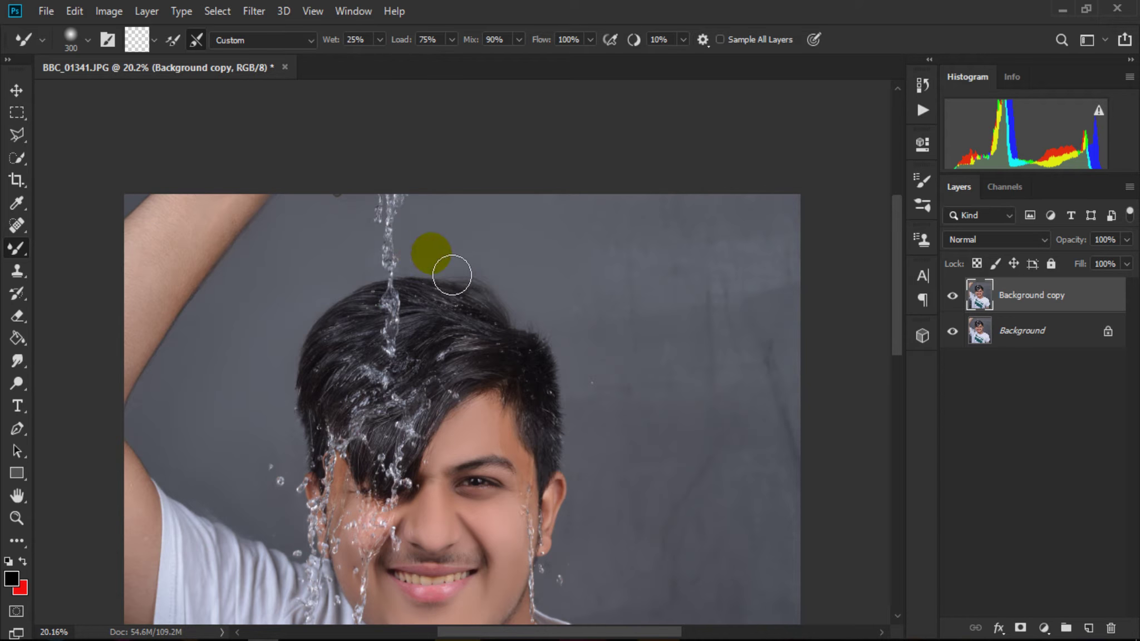
key("bracketright")
Smooth the backdrop streaks right of the head with a 600-sized brush
key("bracketright")
key("bracketright")
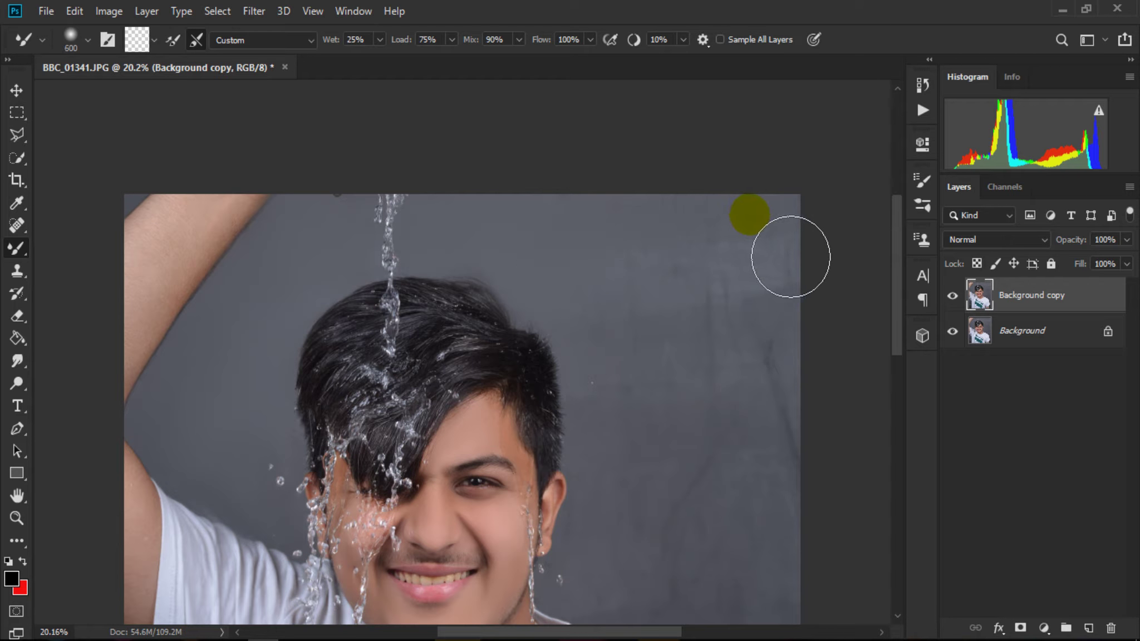
mouse_move(790, 257)
left_mouse_down()
mouse_move(903, 247)
mouse_move(697, 343)
mouse_move(672, 410)
mouse_move(615, 312)
mouse_move(661, 475)
mouse_move(649, 400)
mouse_move(732, 369)
left_mouse_up()
key("bracketright")
key("bracketright")
mouse_move(814, 348)
left_mouse_down()
mouse_move(843, 410)
mouse_move(827, 509)
mouse_move(748, 501)
left_mouse_up()
key("bracketleft")
scroll(741, 453, "down", 1)
key("bracketleft")
key("bracketleft")
scroll(659, 370, "down", 2)
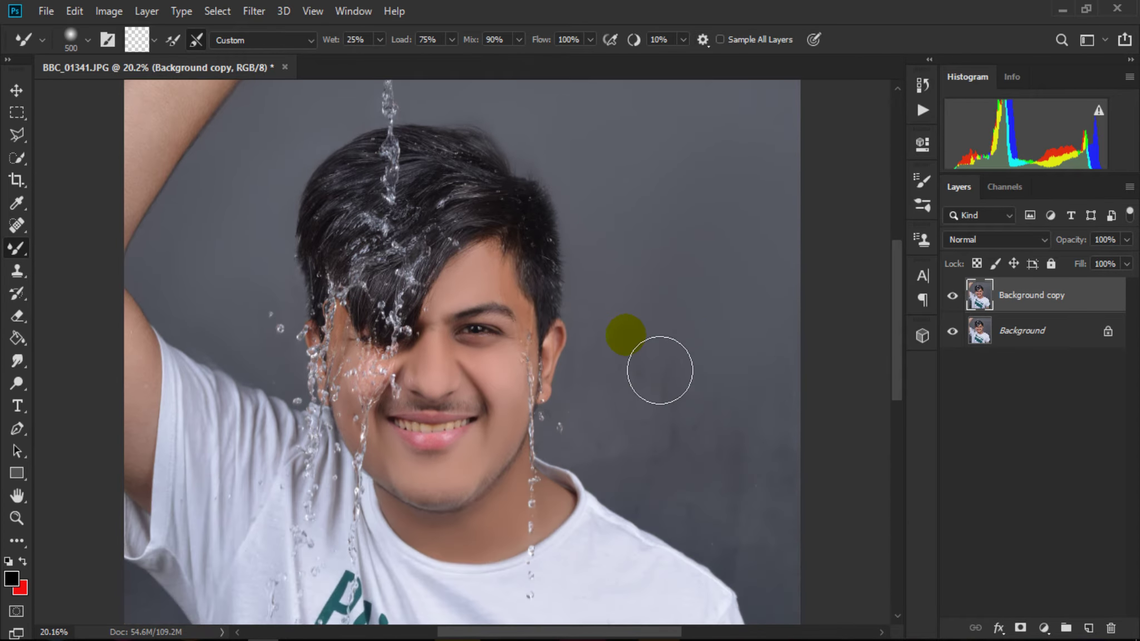
Smooth the grey backdrop beside the face and down toward the shoulder at size 400
left_click_drag(660, 370, 621, 316)
key("bracketleft")
mouse_move(630, 408)
left_mouse_down()
mouse_move(650, 498)
mouse_move(661, 387)
mouse_move(767, 480)
mouse_move(809, 369)
mouse_move(844, 547)
mouse_move(740, 503)
mouse_move(755, 537)
mouse_move(720, 521)
mouse_move(657, 445)
left_mouse_up()
key("bracketright")
key("bracketright")
key("bracketleft")
key("bracketleft")
scroll(717, 509, "down", 1)
key("bracketleft")
key("bracketleft")
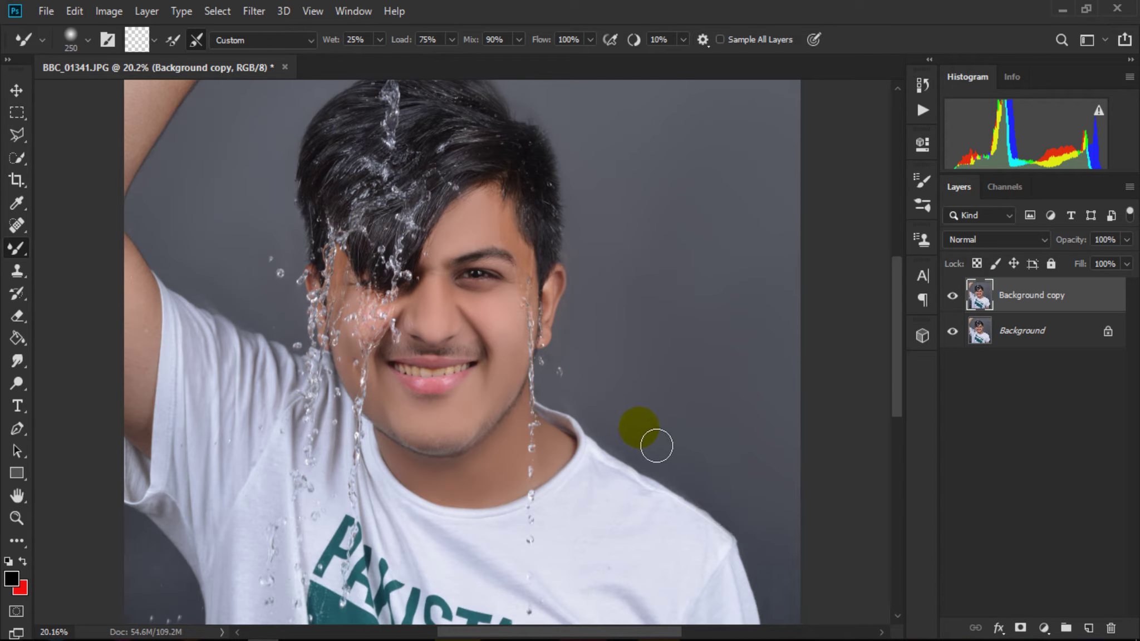
Even out the backdrop beside the shoulder and shirt with sizes 400–500
key("bracketright")
key("bracketright")
key("bracketright")
scroll(612, 389, "down", 1)
left_click_drag(763, 369, 833, 493)
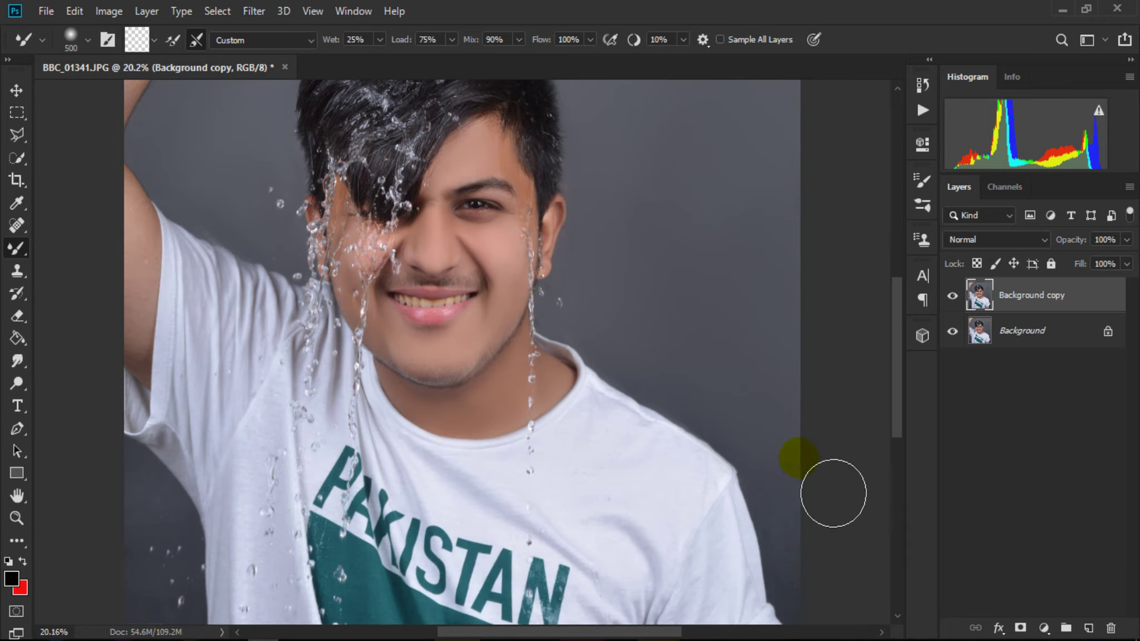
key("bracketleft")
scroll(829, 489, "down", 1)
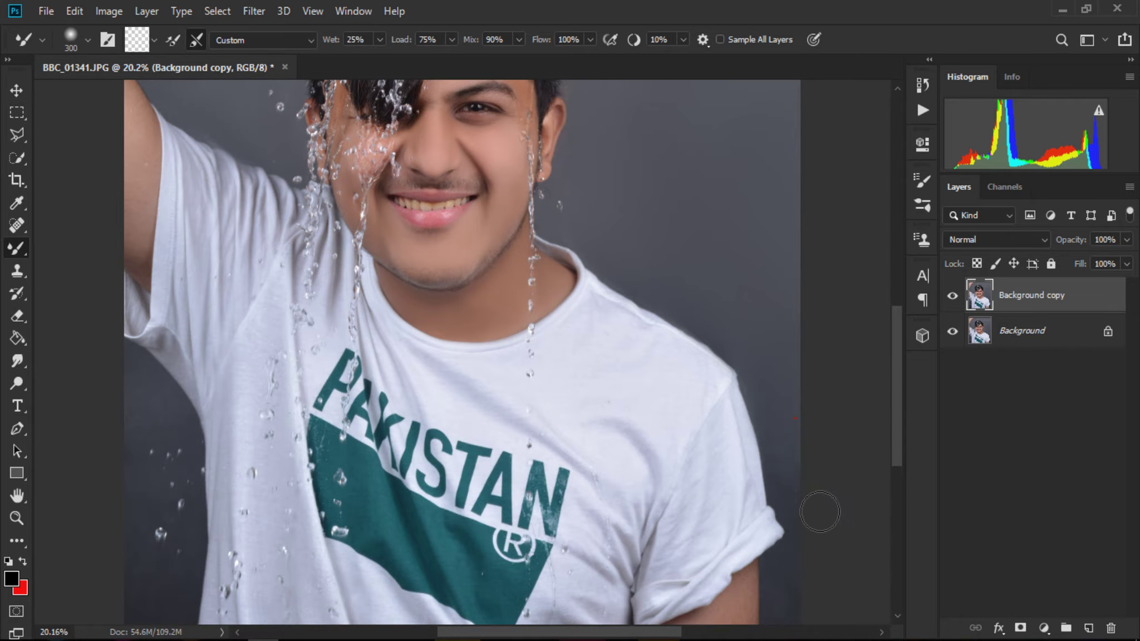
scroll(825, 485, "down", 1)
key("bracketright")
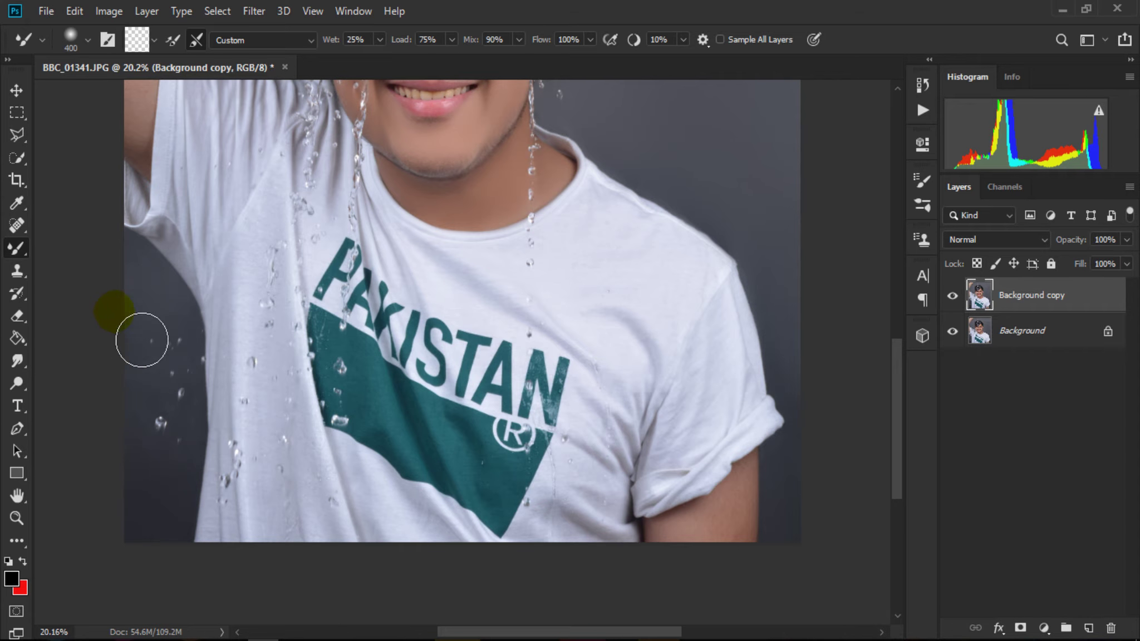
Fit the photo on screen, then zoom in on the wet hair's top-right edge
left_click(22, 518)
right_click(370, 337)
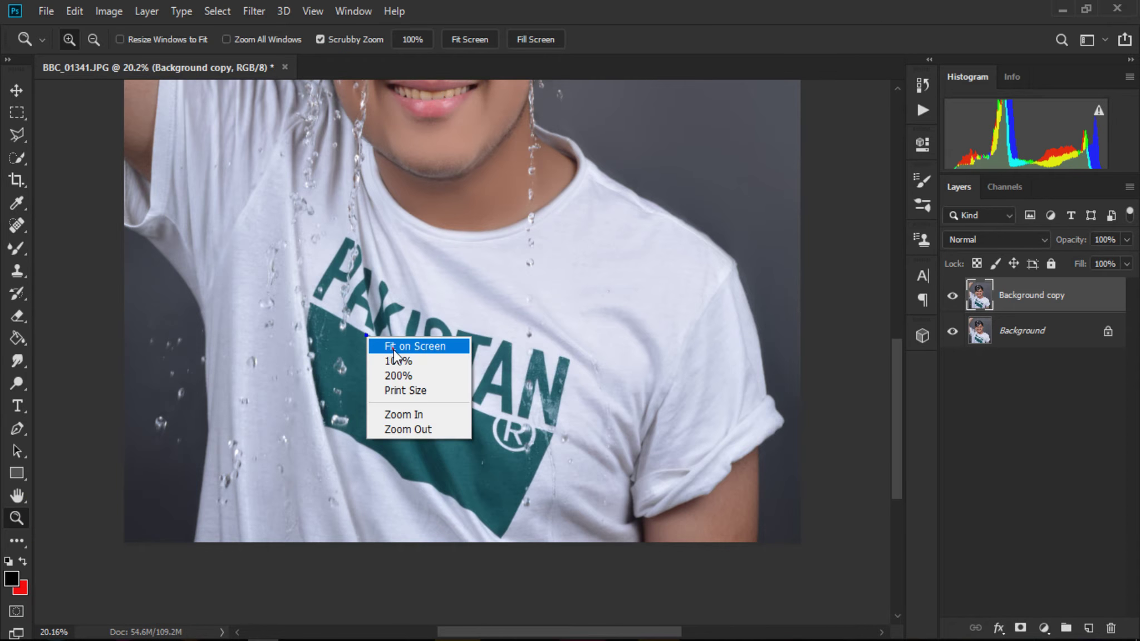
left_click(420, 343)
left_click_drag(478, 193, 552, 317)
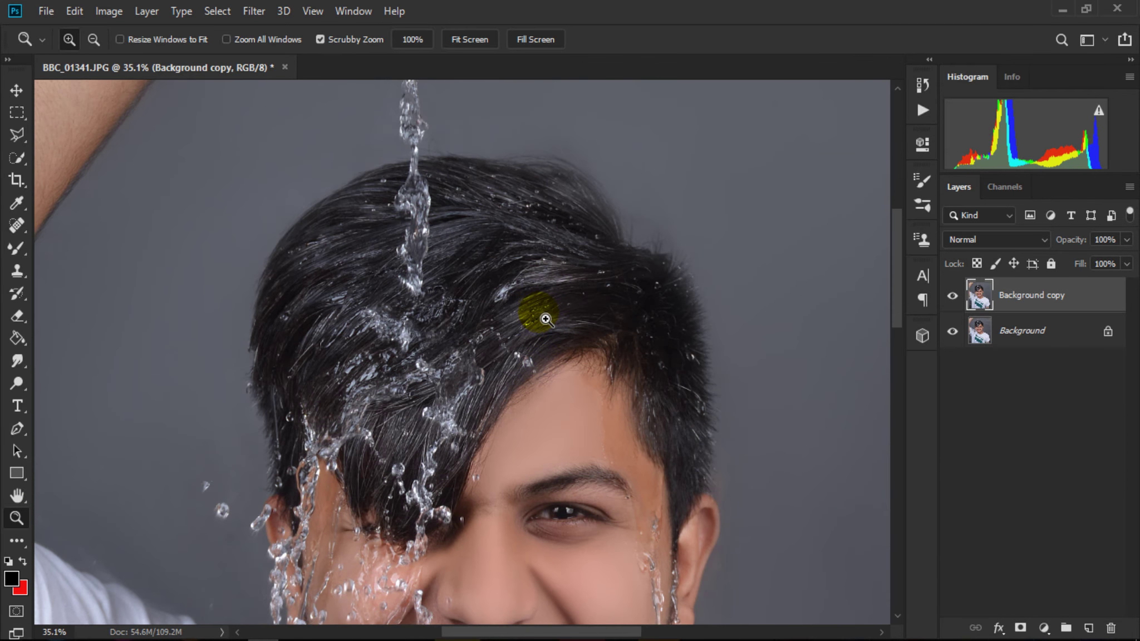
In Liquify, Forward Warp the hair's top-right outline with brush sizes 700–1100
left_click(256, 10)
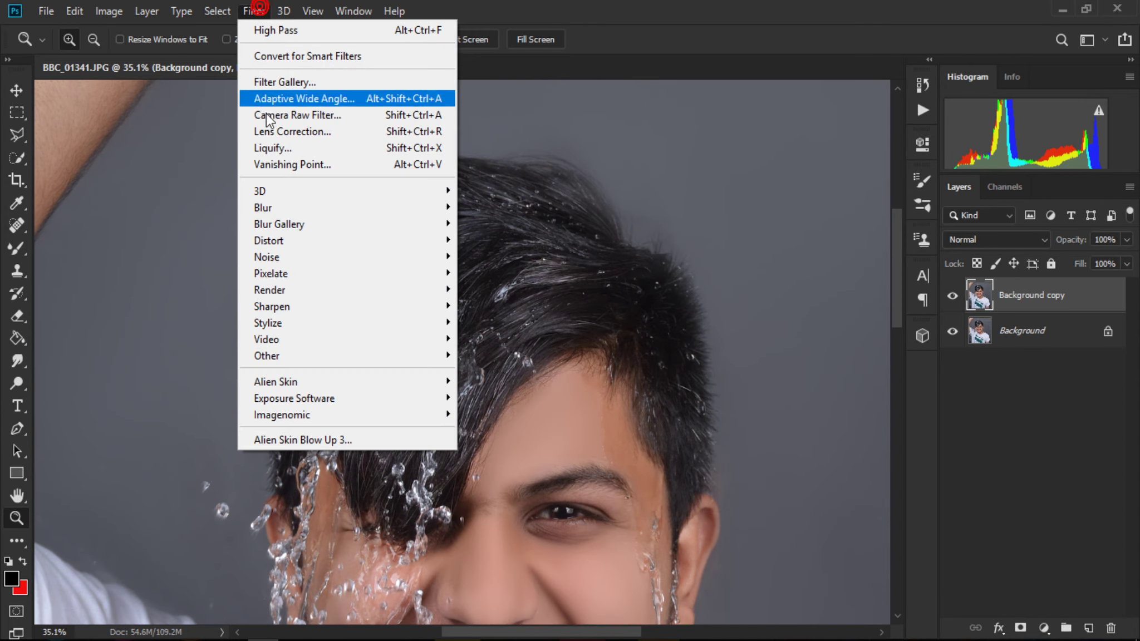
left_click(282, 148)
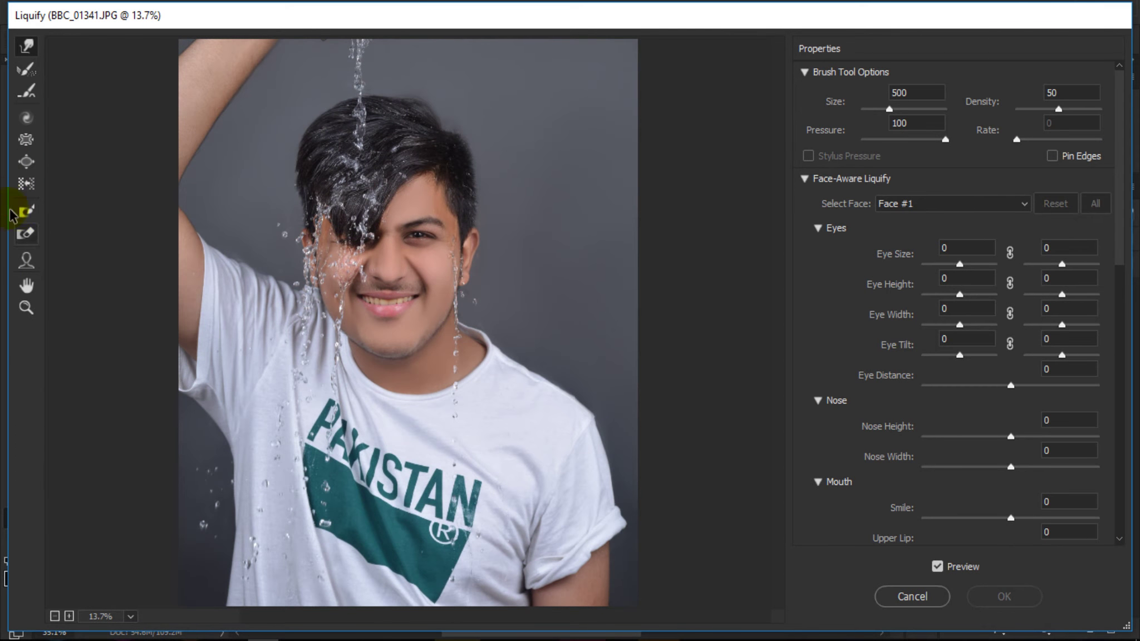
key("bracketright")
key("bracketright")
key("bracketright")
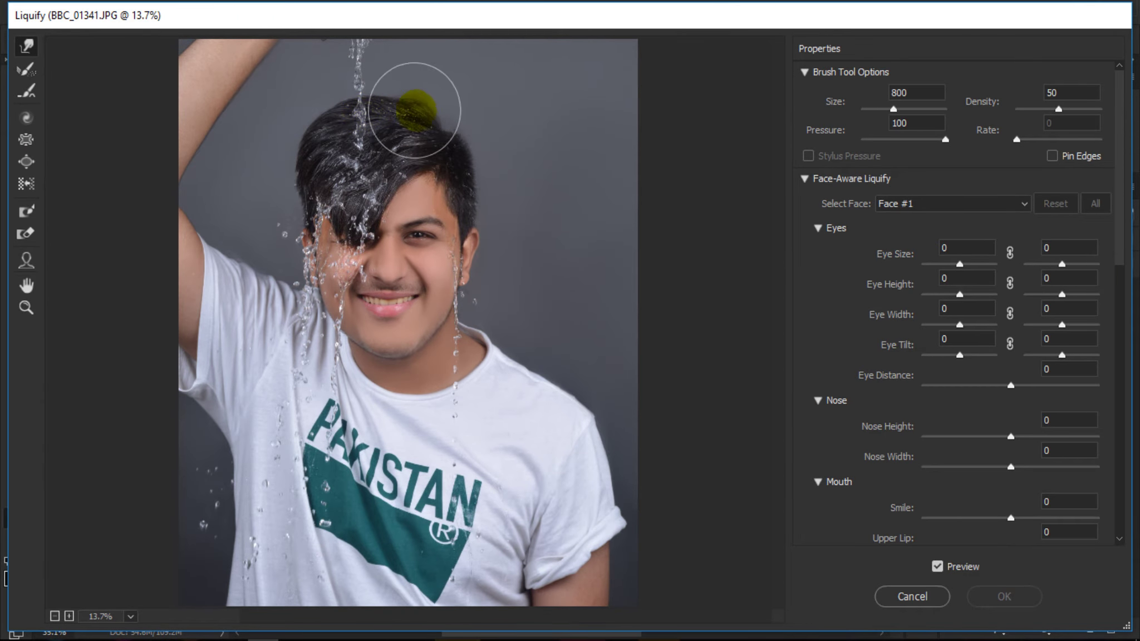
key("bracketleft")
key("bracketleft")
key("bracketleft")
mouse_move(429, 108)
left_mouse_down()
mouse_move(404, 103)
mouse_move(443, 126)
mouse_move(510, 104)
mouse_move(521, 198)
mouse_move(467, 110)
mouse_move(470, 177)
mouse_move(452, 114)
left_mouse_up()
key("bracketright")
key("bracketright")
key("bracketright")
key("bracketright")
key("bracketleft")
key("bracketleft")
key("bracketleft")
Smooth the hair's top edge against the background and commit the Liquify change
key("bracketright")
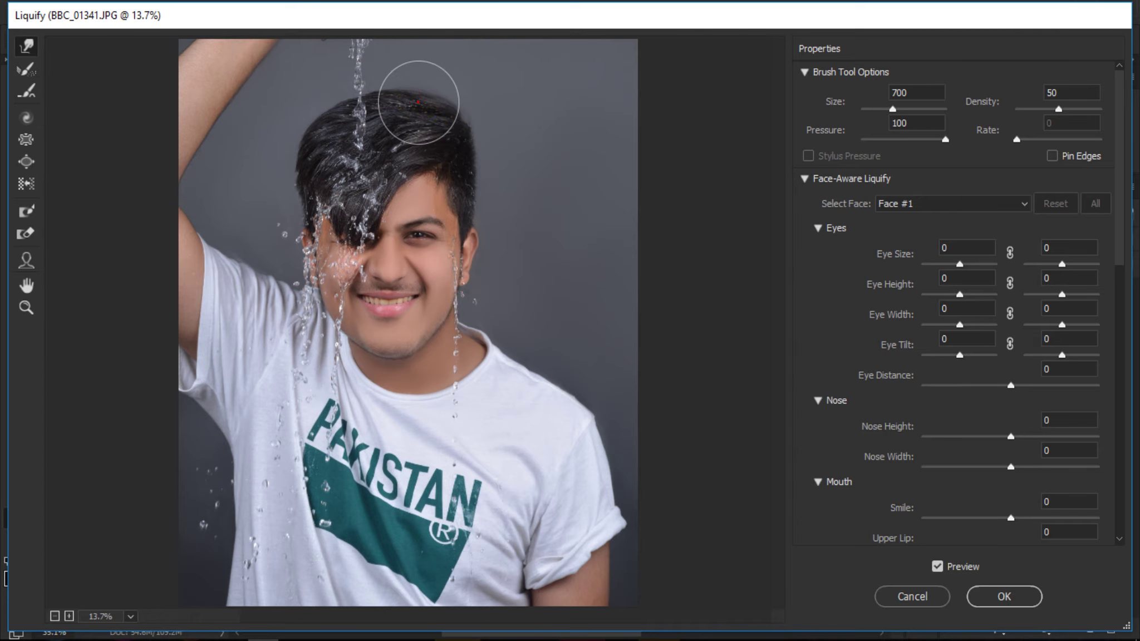
left_click(418, 102)
key("bracketright")
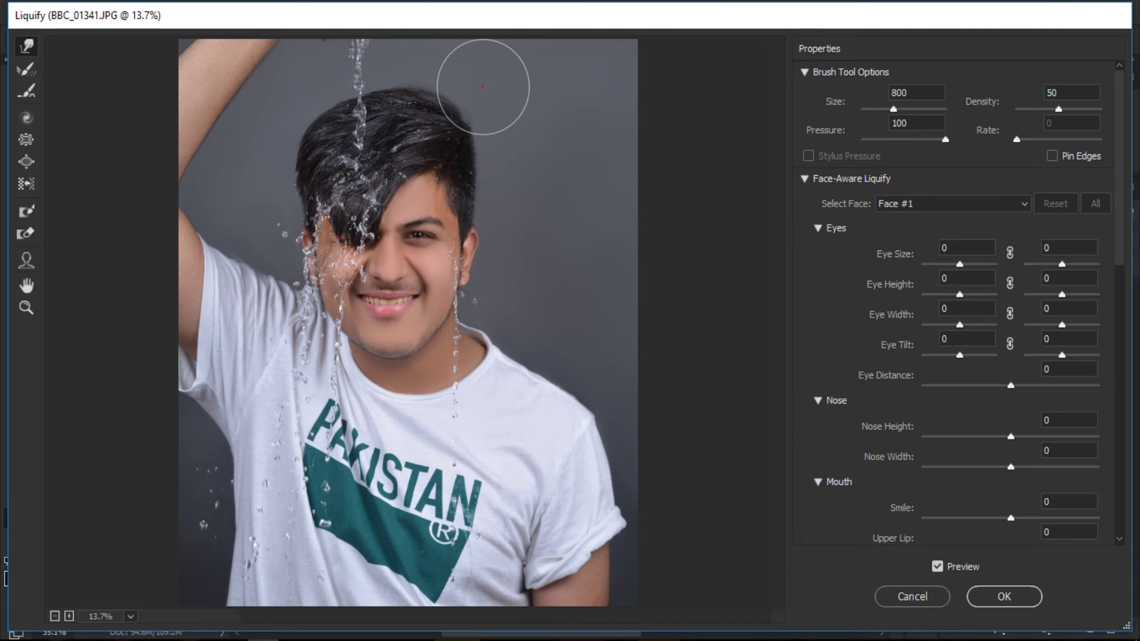
left_click_drag(475, 89, 437, 76)
key("bracketleft")
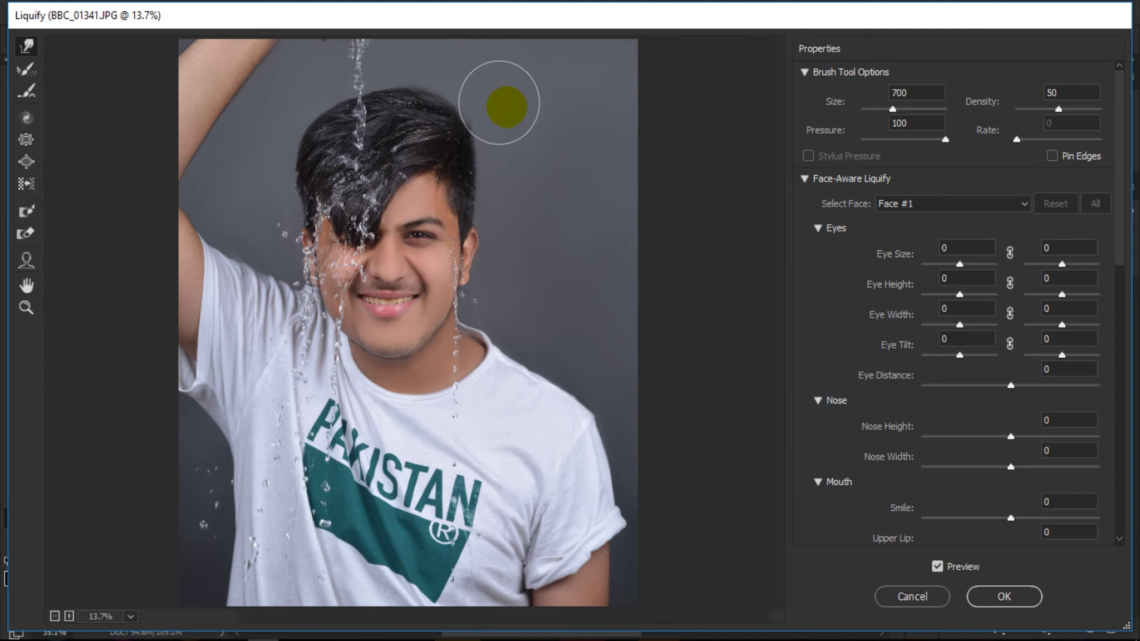
left_click(503, 107)
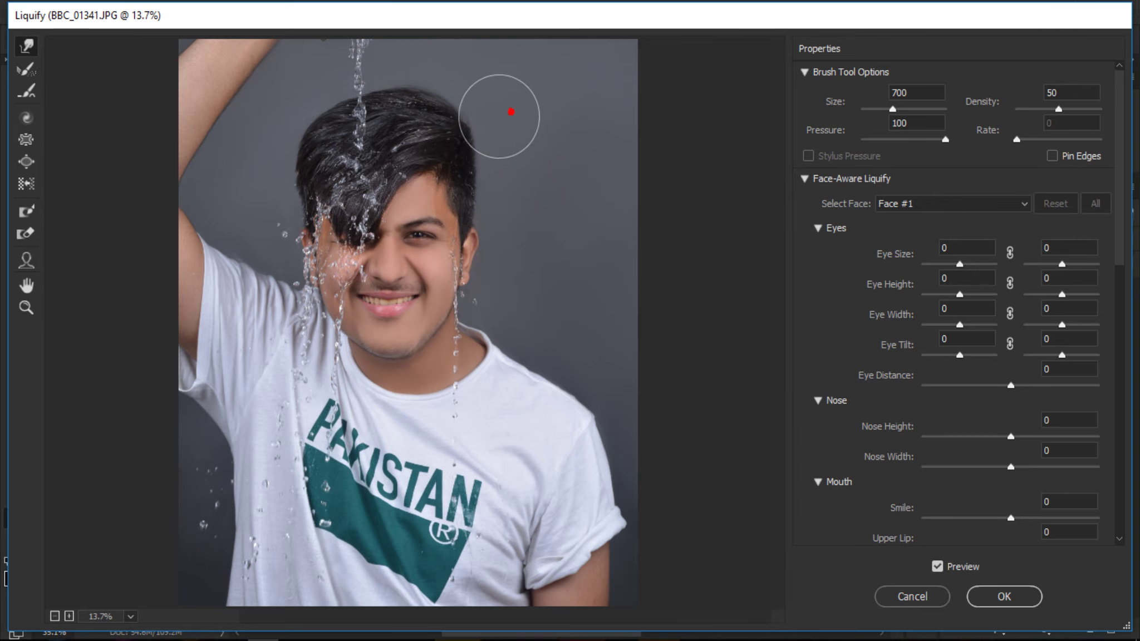
left_click(1011, 593)
Fit the photo on screen and toggle the Background copy layer to compare with the original
right_click(494, 315)
left_click(547, 315)
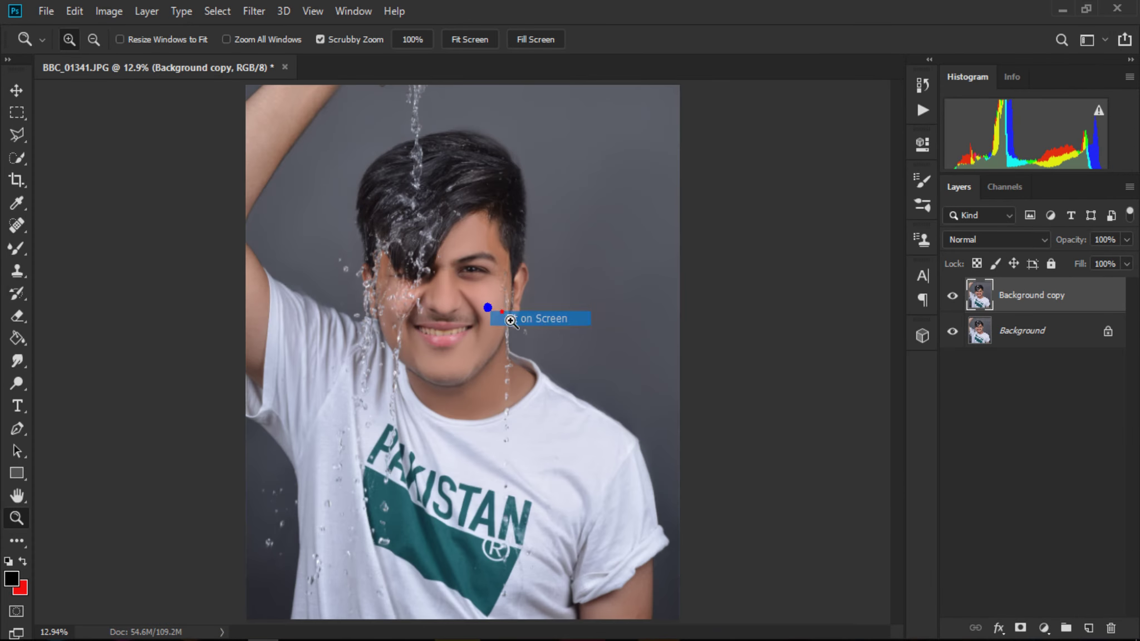
left_click(368, 186)
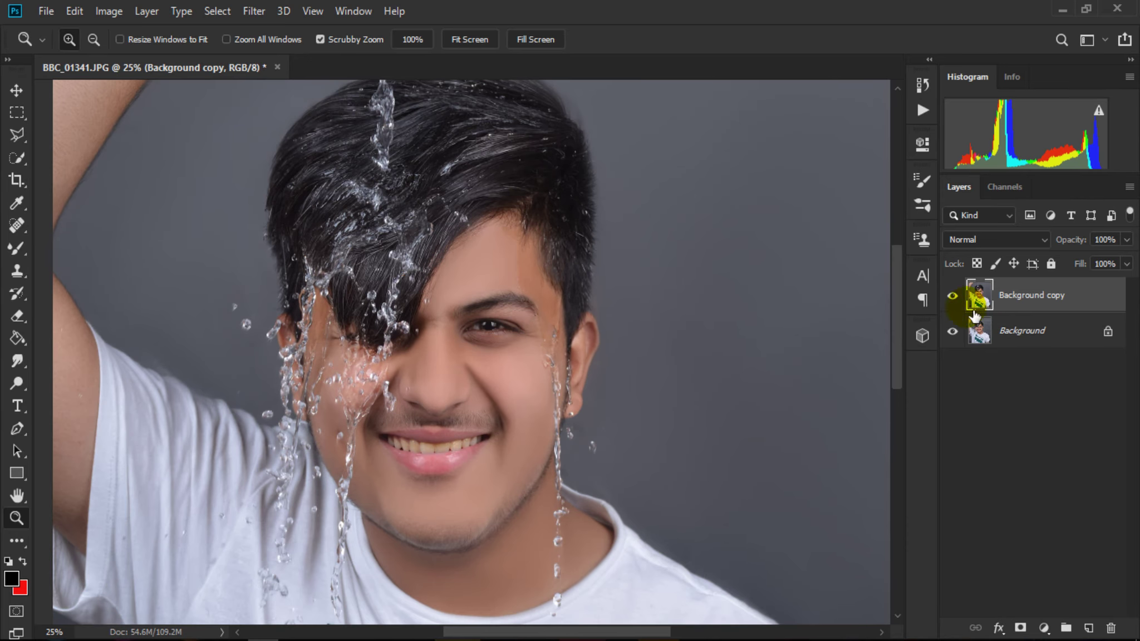
left_click(952, 297)
left_click(954, 297)
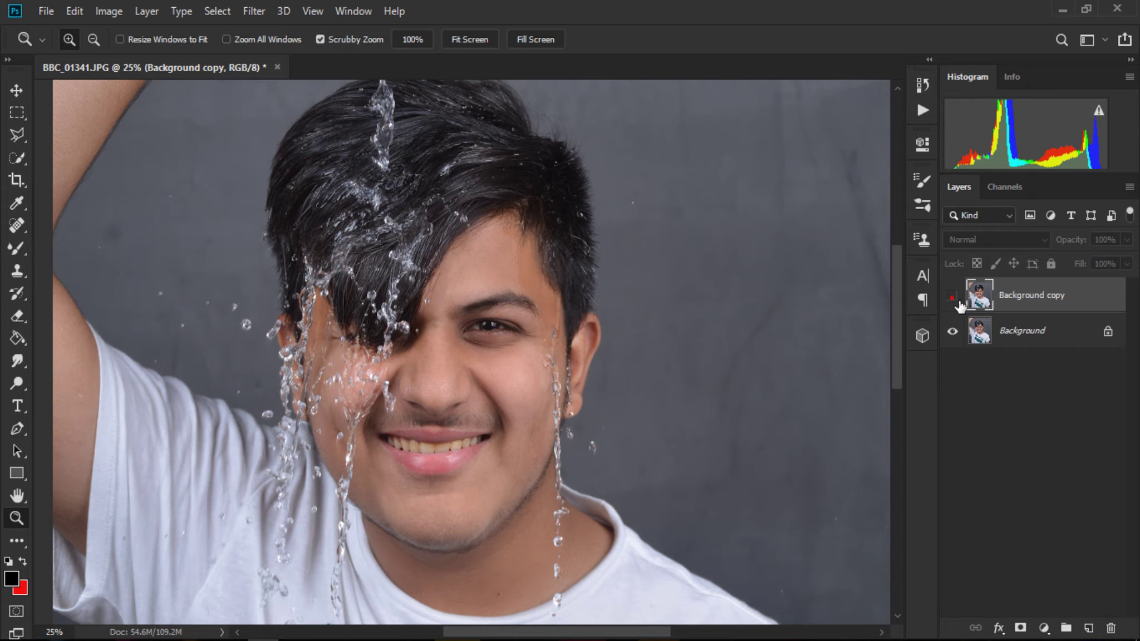
left_click(954, 297)
Refit the photo on screen and launch the Camera Raw Filter on the retouched layer
right_click(573, 242)
left_click(600, 255)
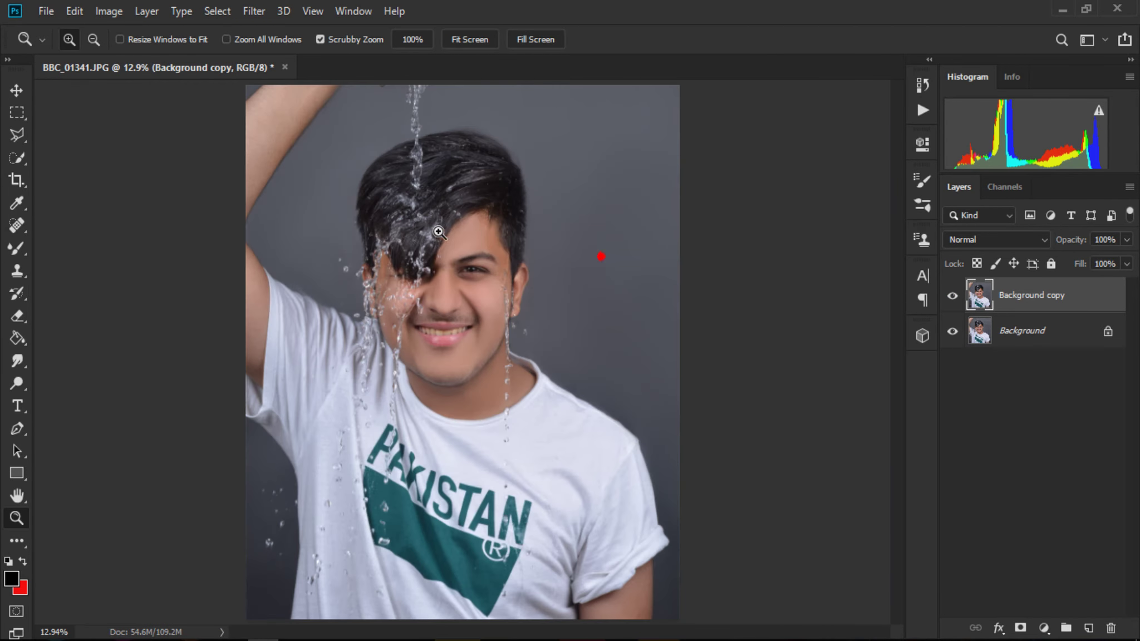
left_click(260, 15)
left_click(313, 115)
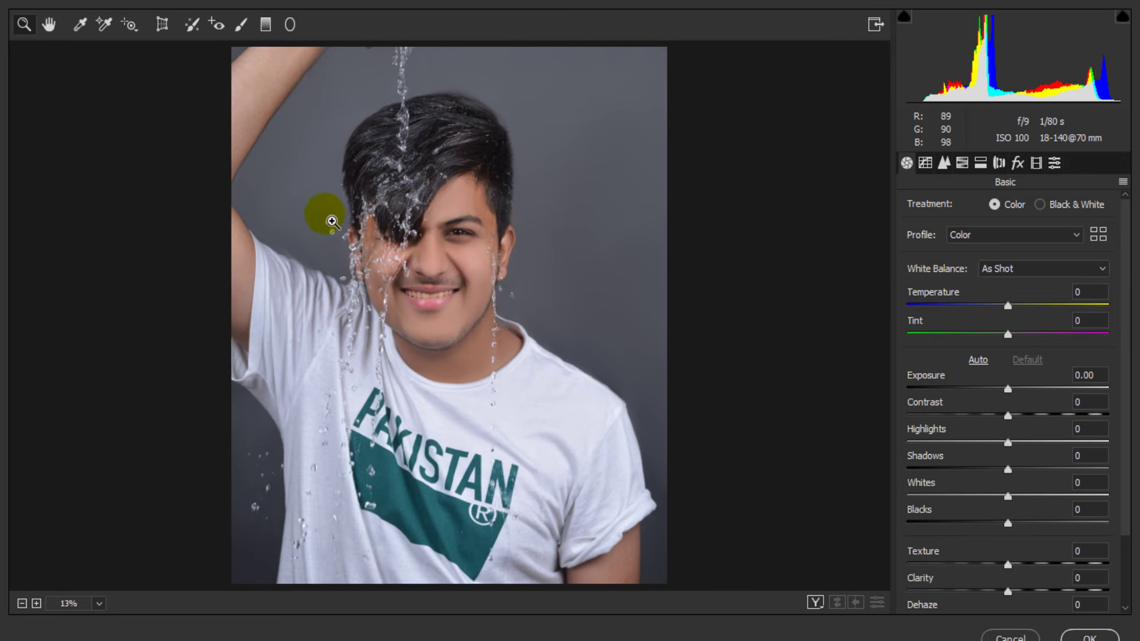
Zoom to 25% on the face; set HSL Oranges saturation -59 and Reds +13
left_click(448, 306)
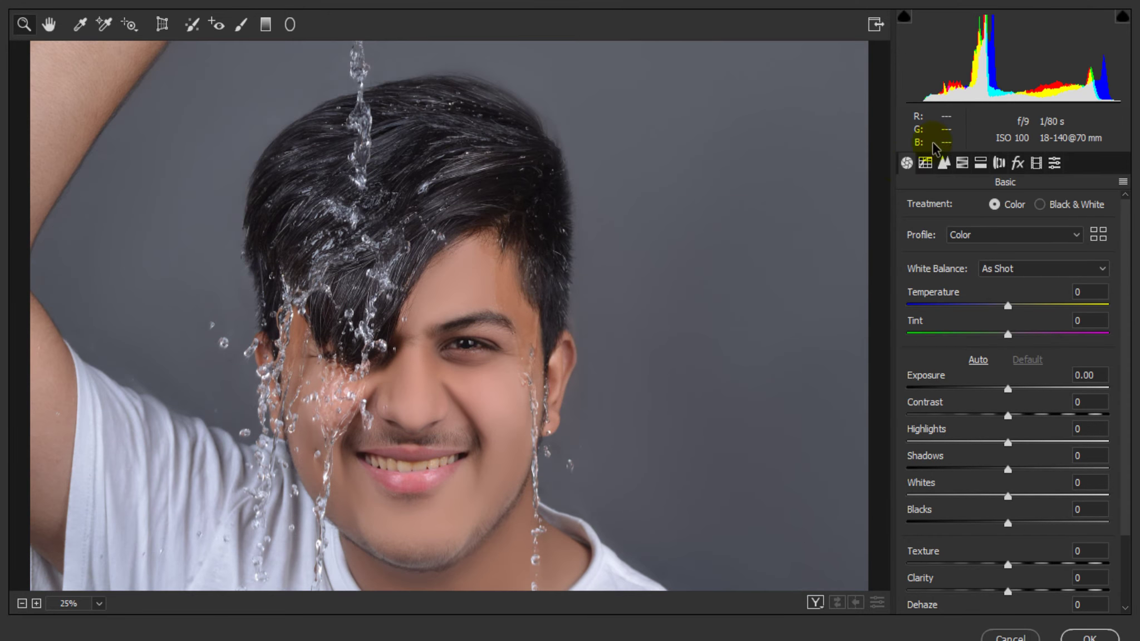
left_click(961, 163)
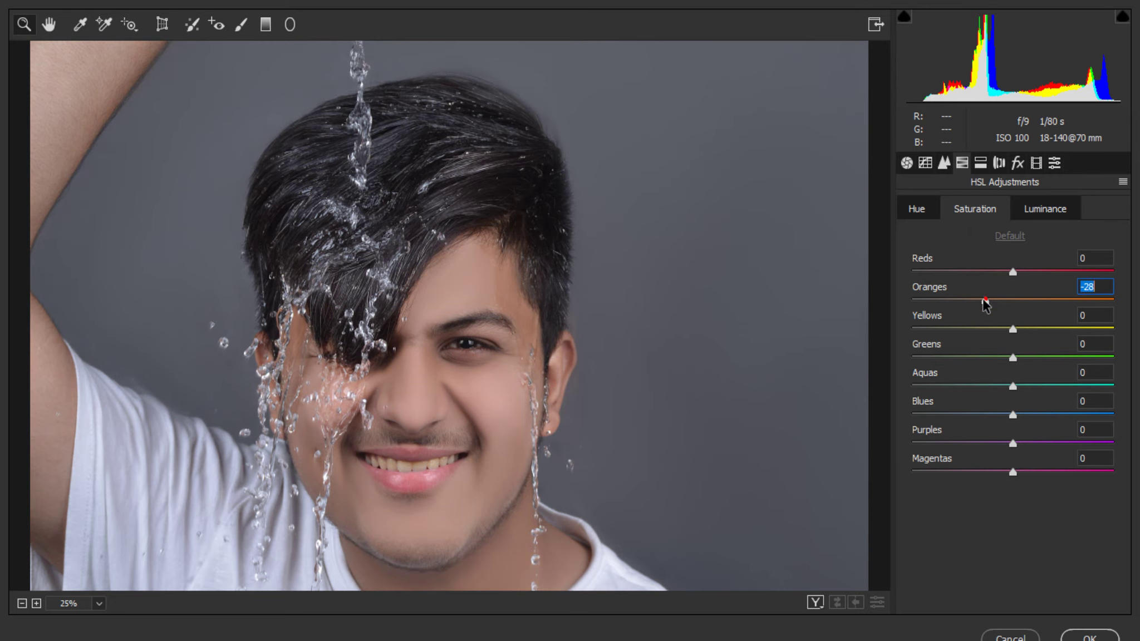
left_click_drag(981, 303, 959, 307)
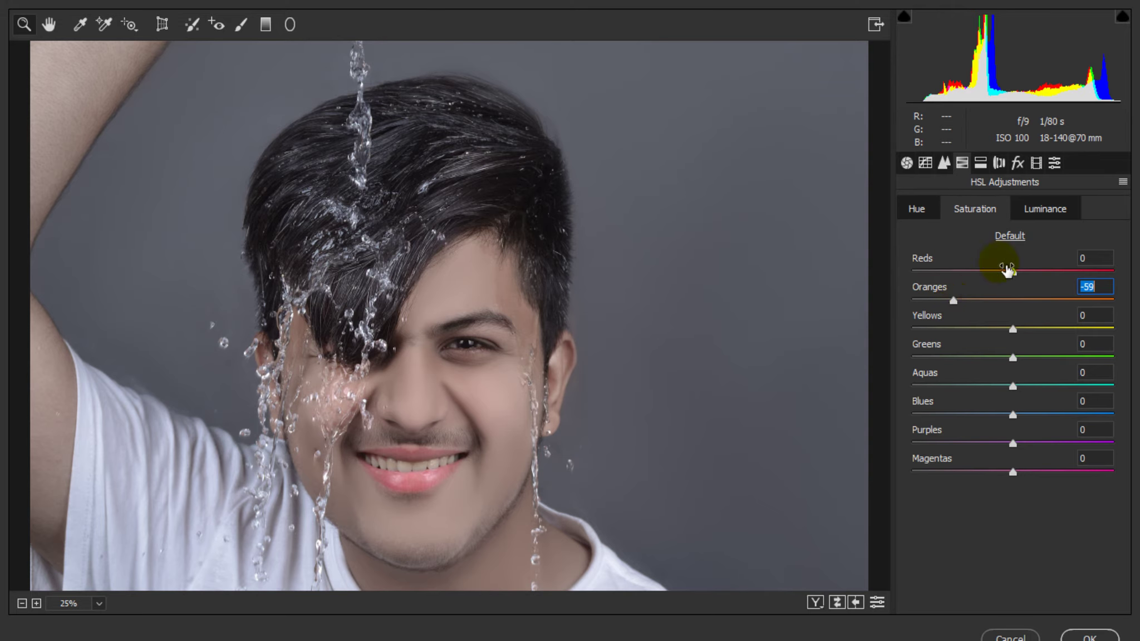
left_click_drag(1013, 273, 1021, 273)
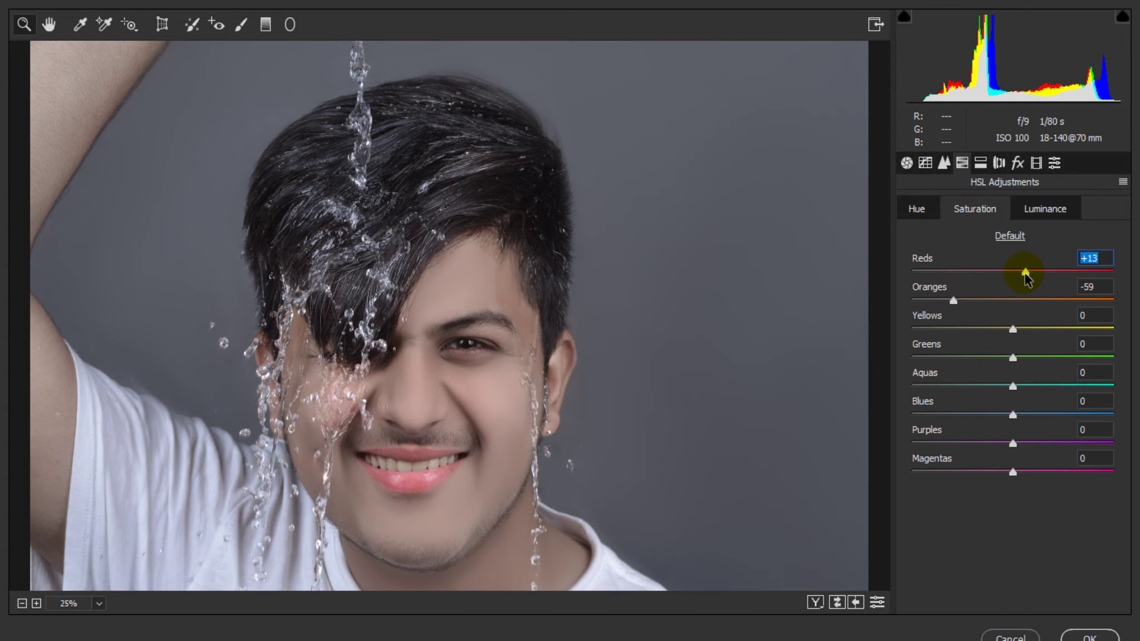
Add a -31 post-crop vignette and raise the red, green and blue calibration primaries
left_click(1017, 163)
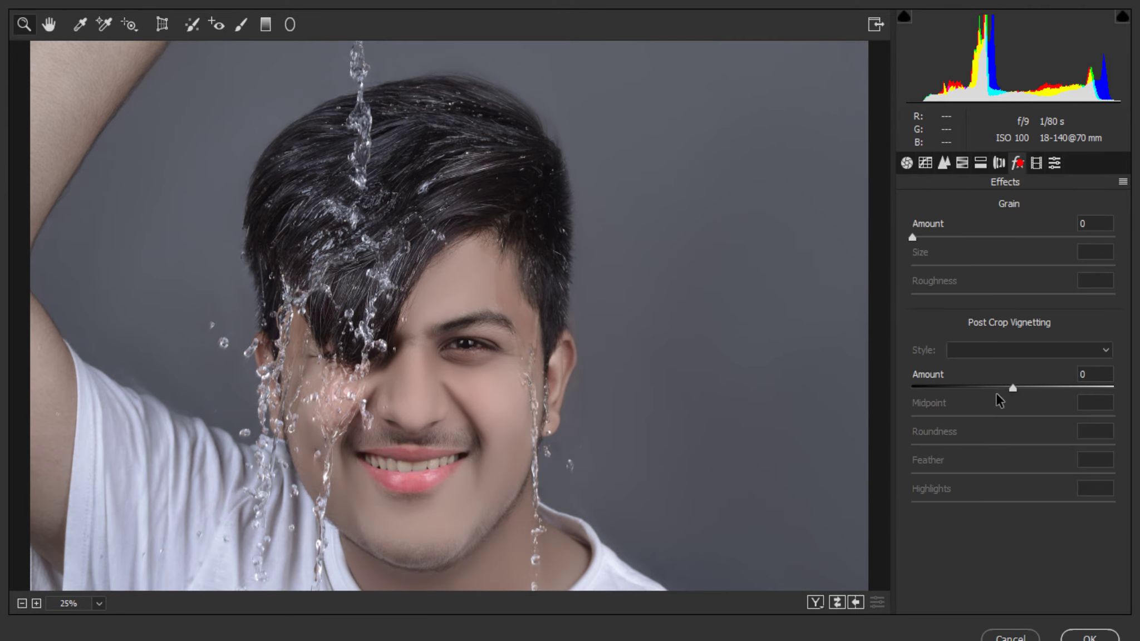
left_click_drag(994, 389, 987, 389)
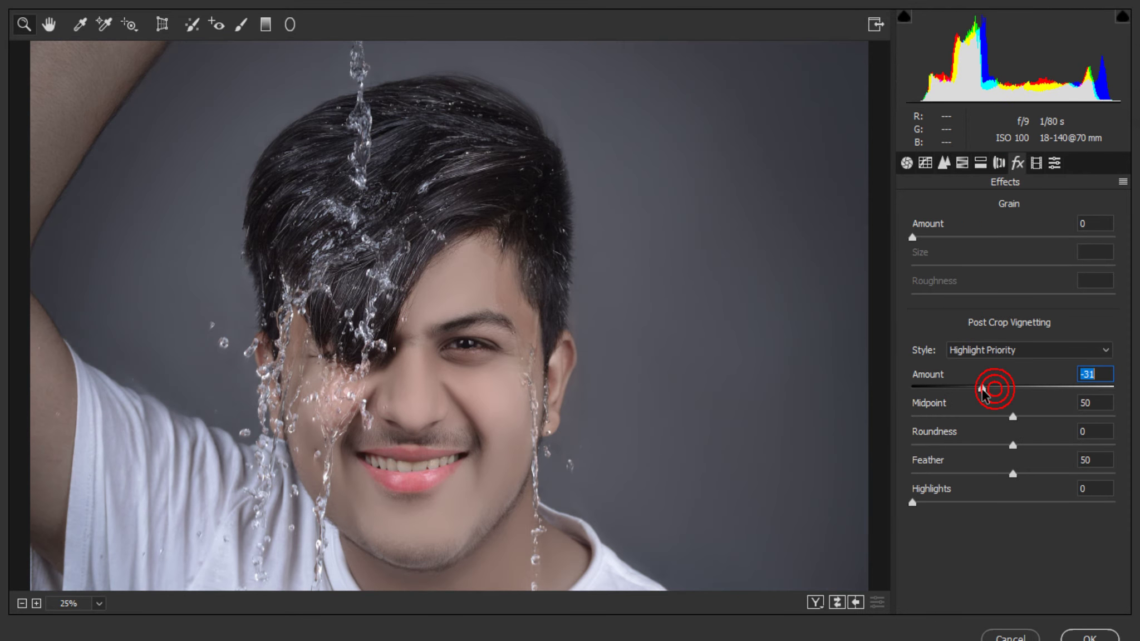
left_click(1036, 162)
left_click_drag(1013, 517, 1020, 490)
left_click_drag(1013, 436, 1019, 410)
left_click_drag(1013, 356, 1021, 329)
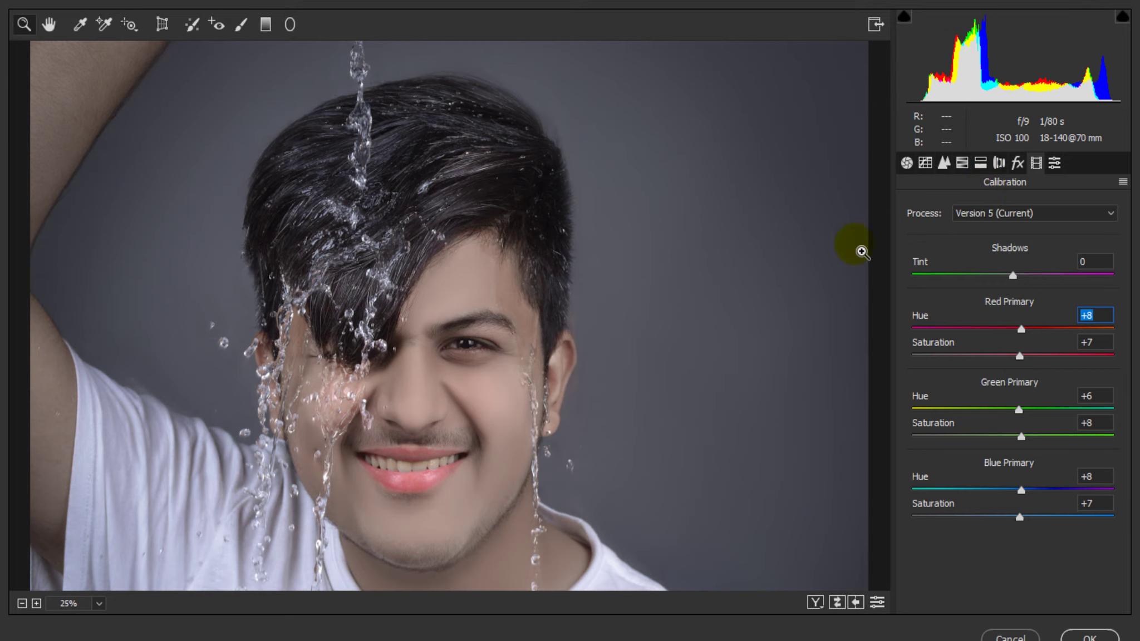
In the Basic panel, set Highlights to -26 and Whites to -37
left_click(999, 162)
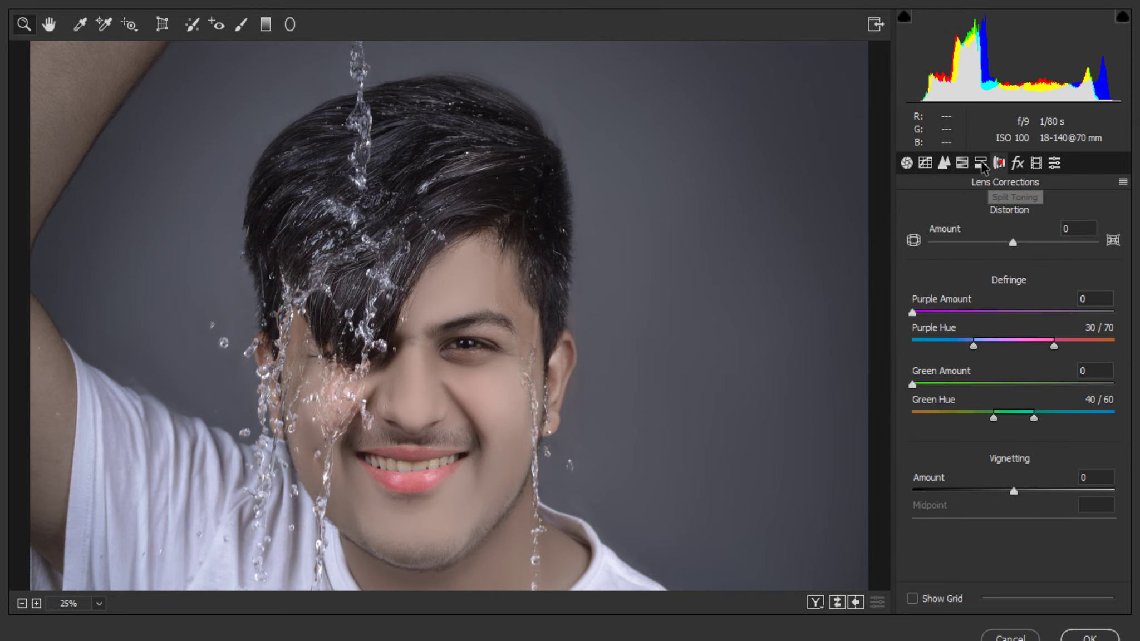
left_click(962, 162)
left_click(907, 162)
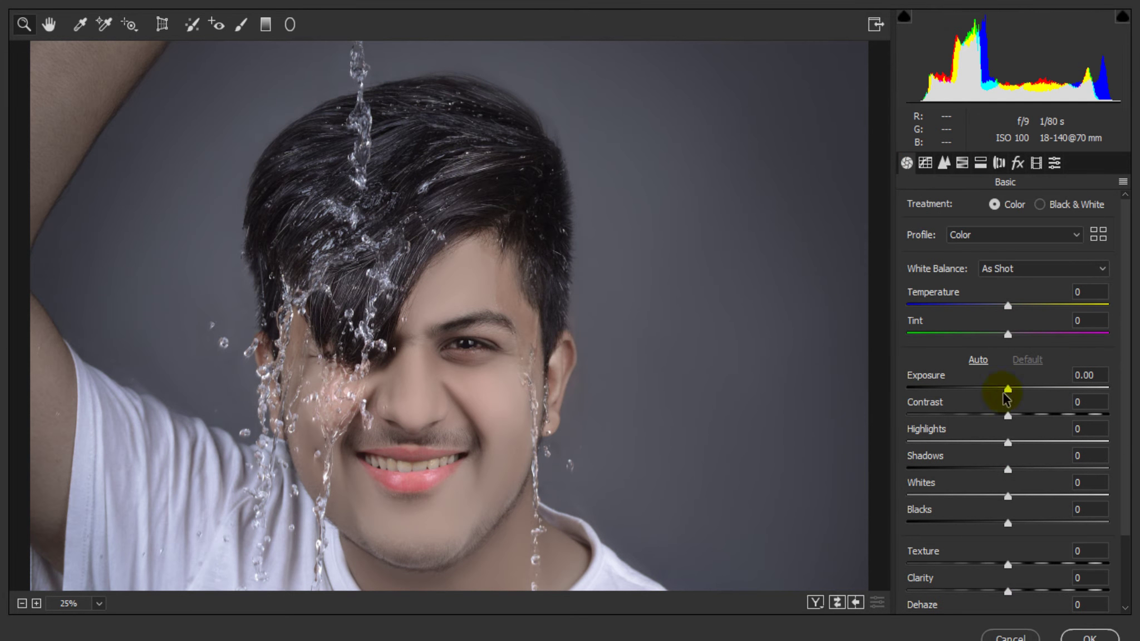
scroll(573, 331, "down", 3)
scroll(641, 361, "up", 1)
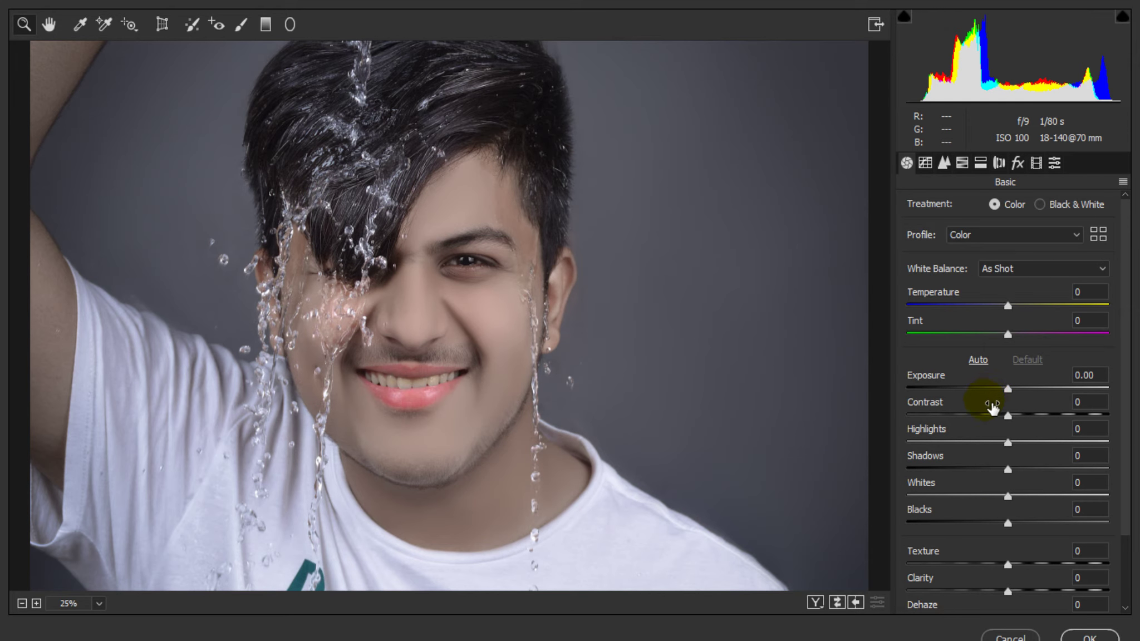
left_click_drag(989, 445, 983, 444)
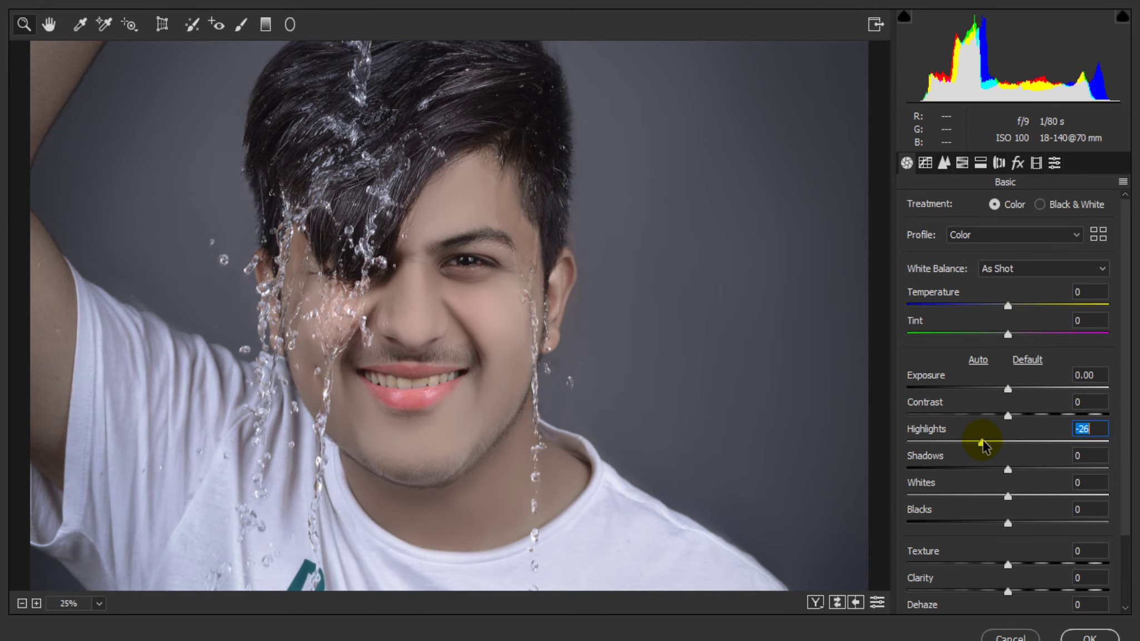
left_click_drag(985, 497, 971, 499)
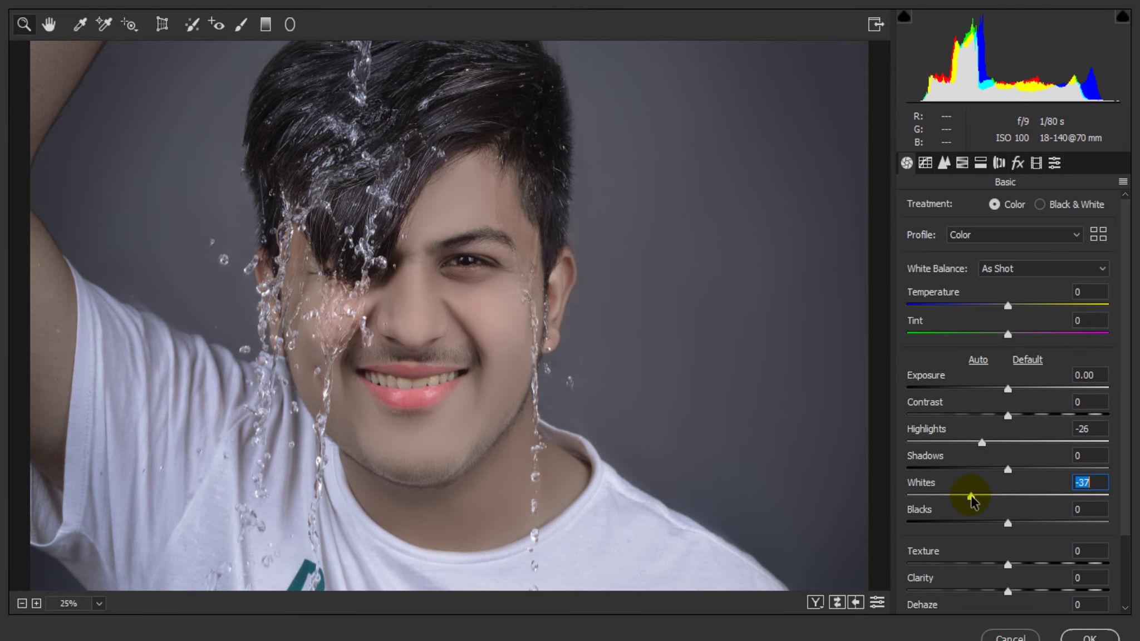
Set Shadows +28, Contrast +9, Dehaze +18 and Vibrance +13
left_click_drag(1022, 469, 1032, 468)
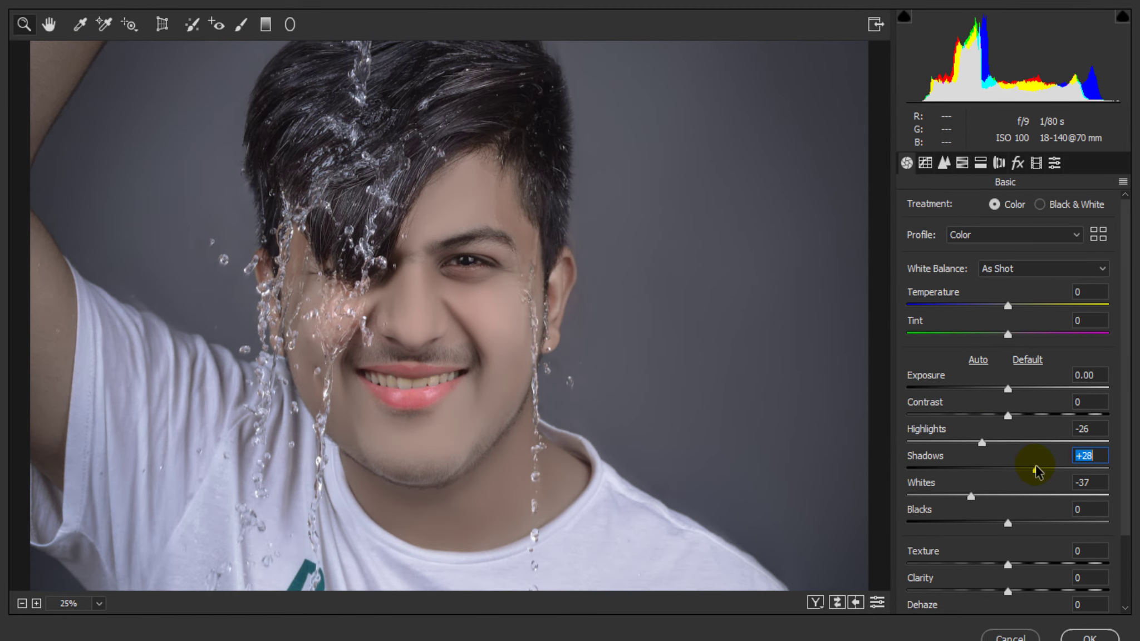
left_click_drag(1013, 413, 1021, 415)
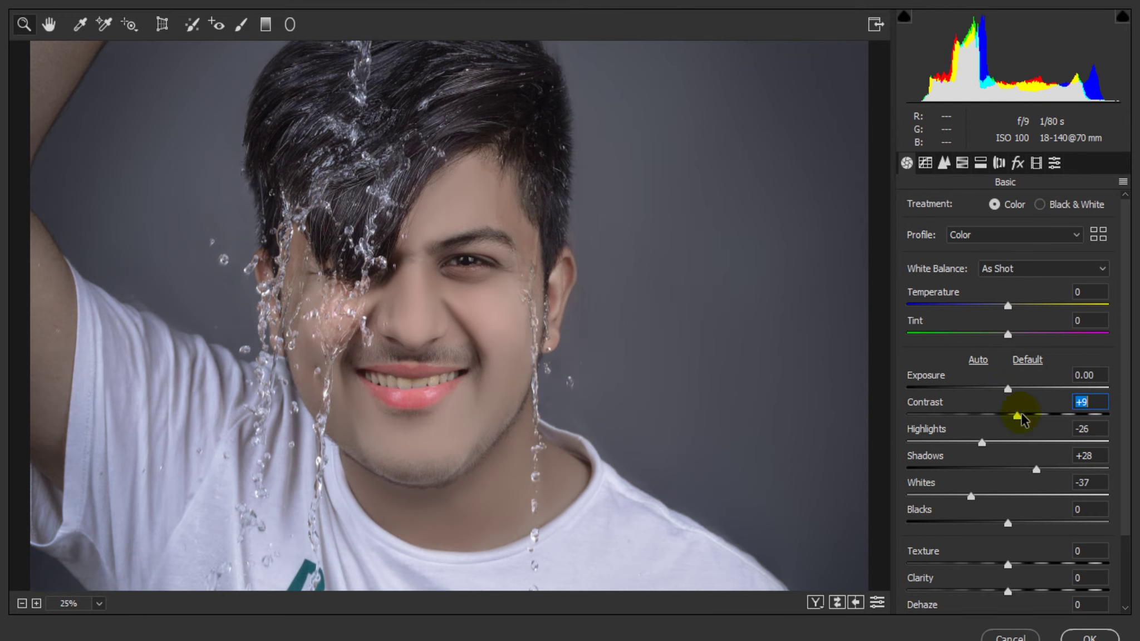
scroll(1007, 567, "down", 3)
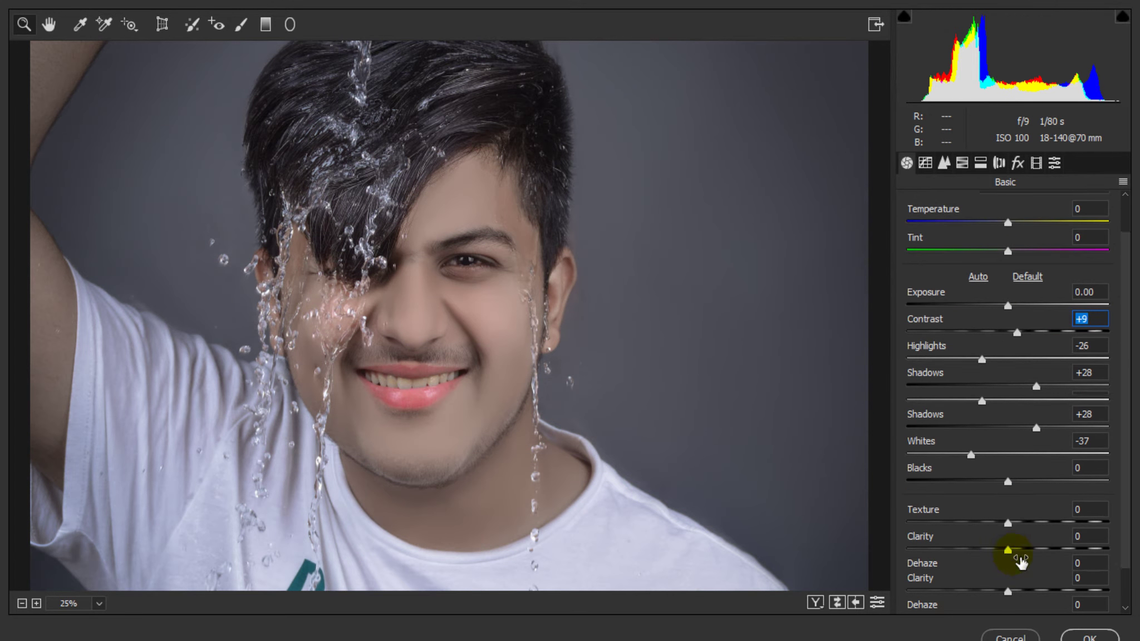
left_click_drag(1013, 535, 1026, 535)
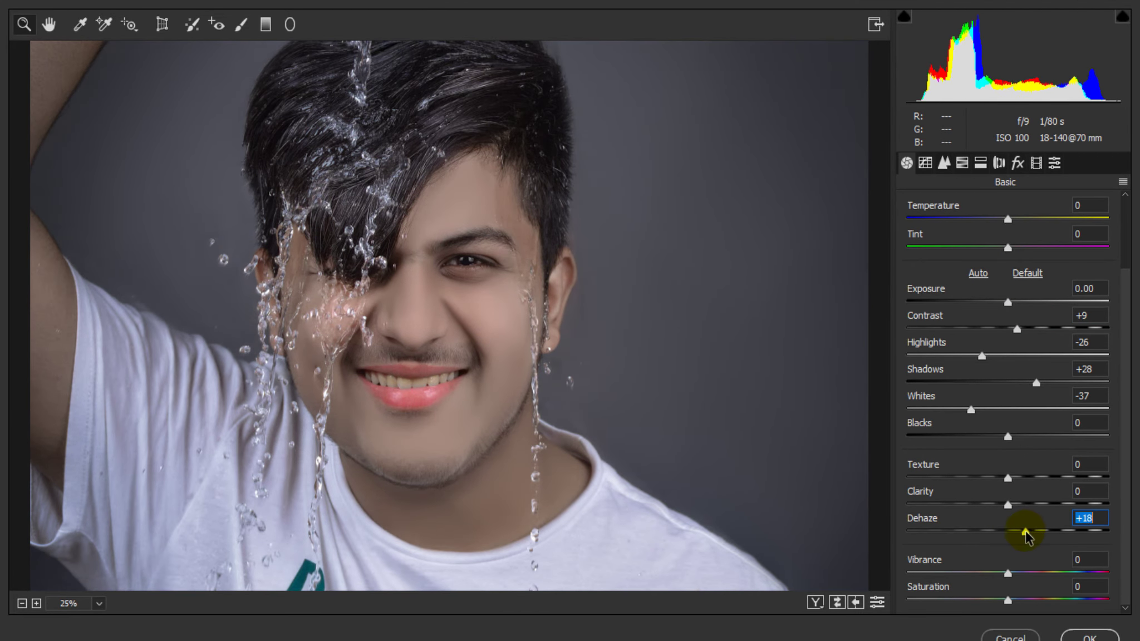
left_click_drag(1008, 576, 1023, 575)
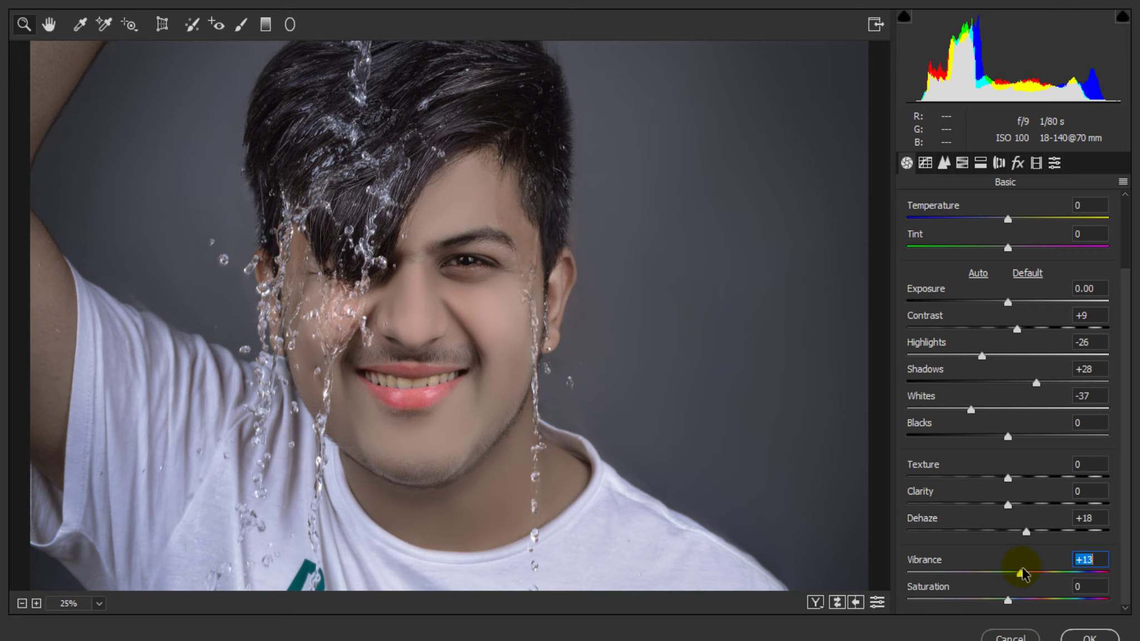
Desaturate the HSL Blues to -53 and re-zoom the preview on the face
left_click(981, 162)
left_click(961, 163)
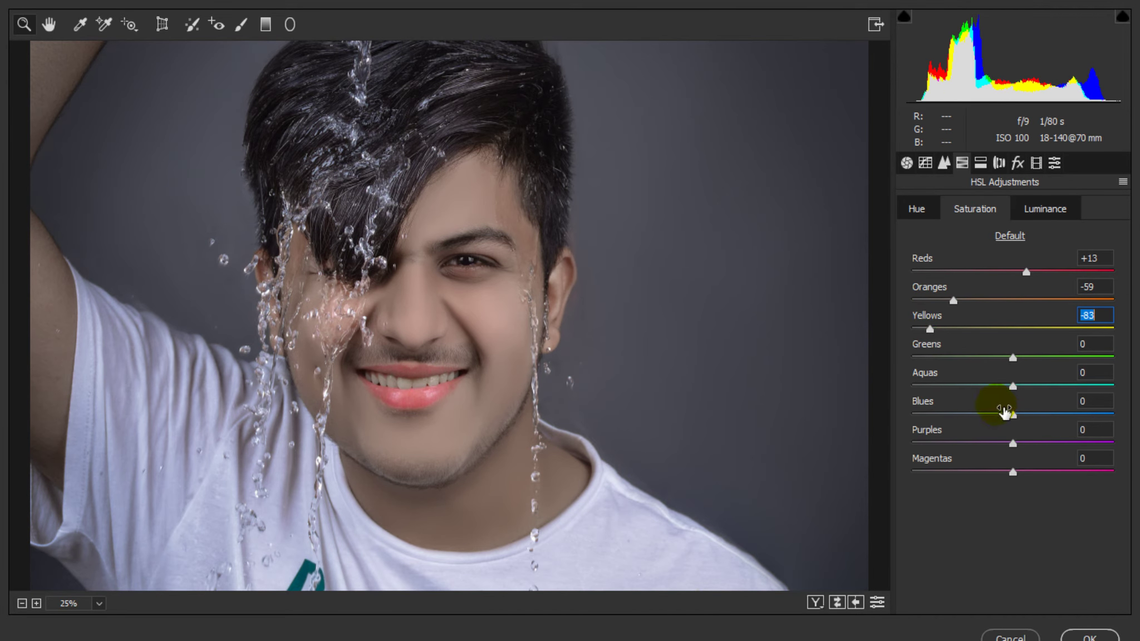
left_click_drag(983, 416, 953, 413)
right_click(562, 129)
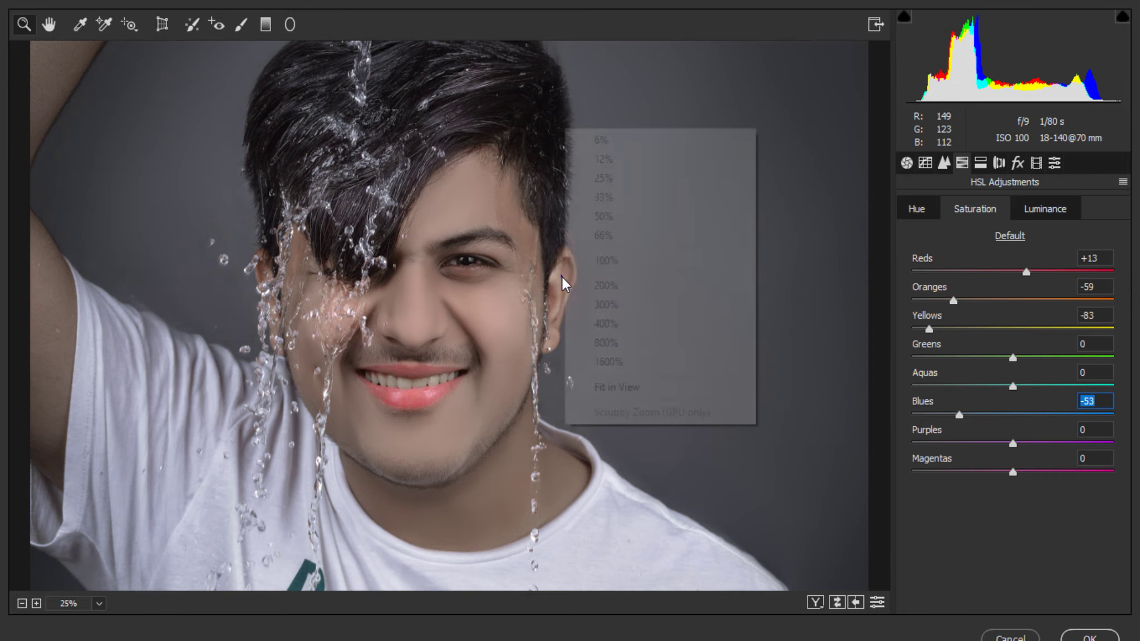
left_click(610, 390)
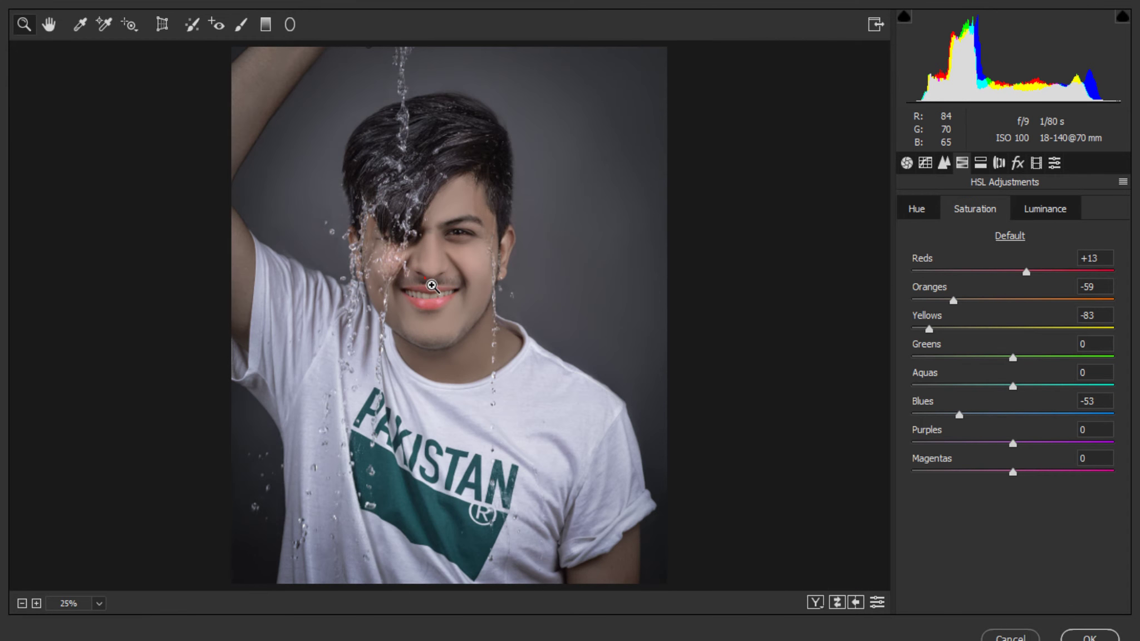
left_click(421, 273)
Raise Basic Exposure to +0.35 and apply the Camera Raw grade
left_click(903, 163)
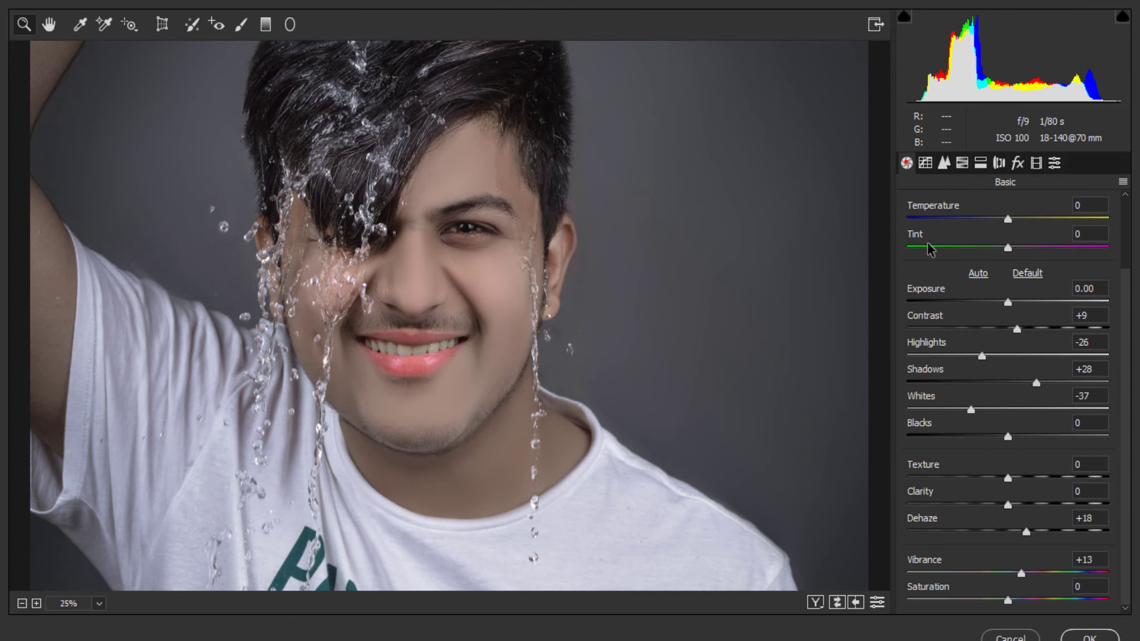
left_click_drag(1009, 303, 1016, 307)
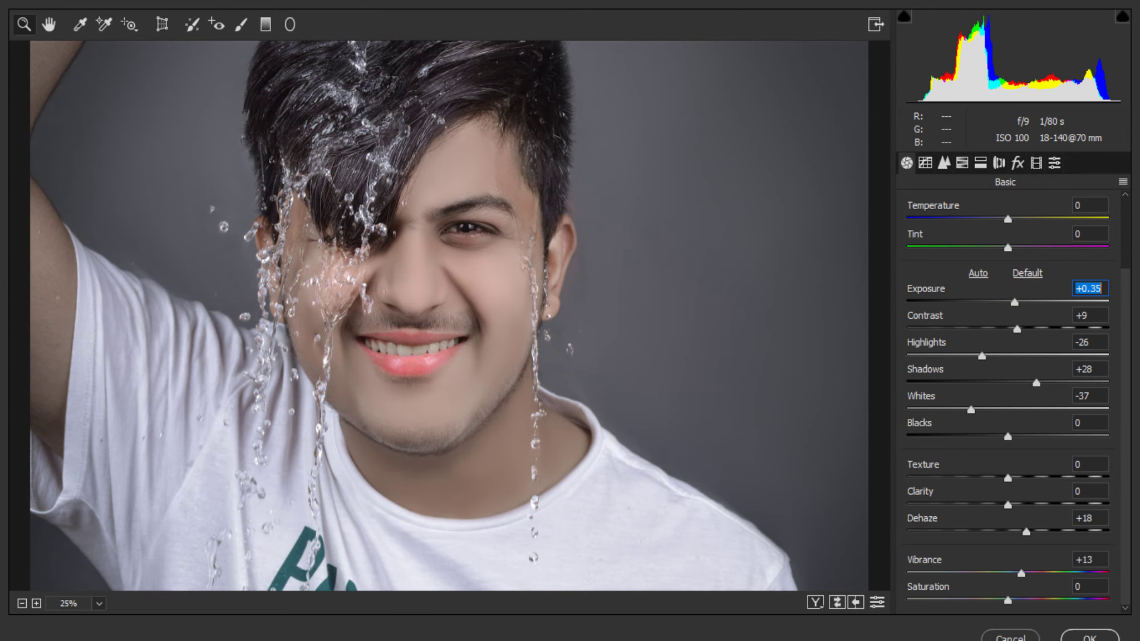
key("Return")
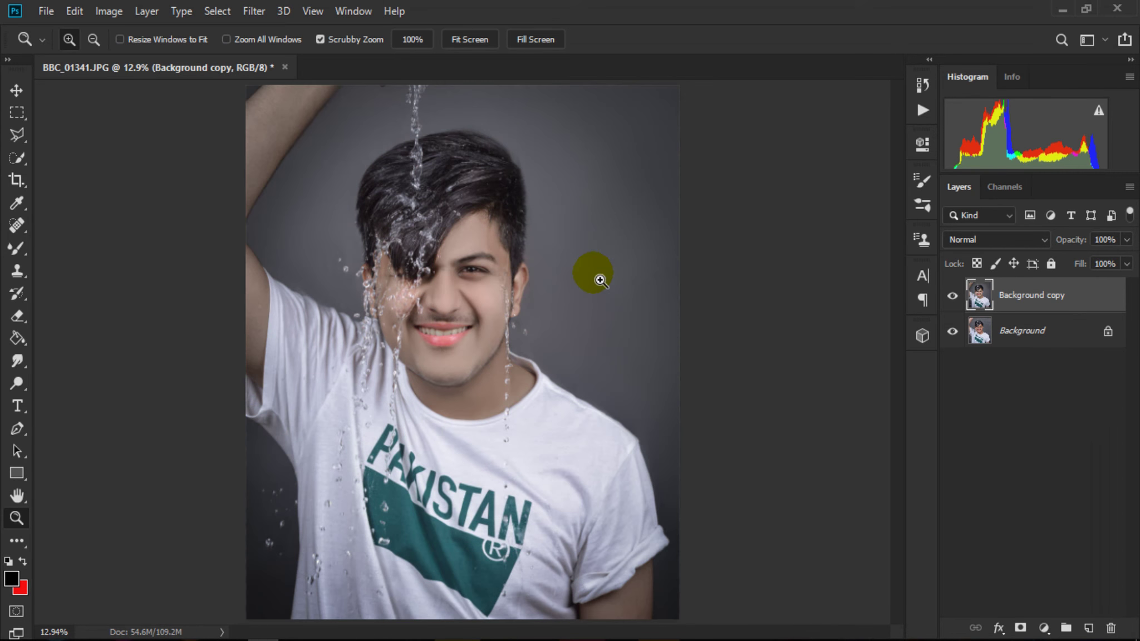
left_click(442, 256)
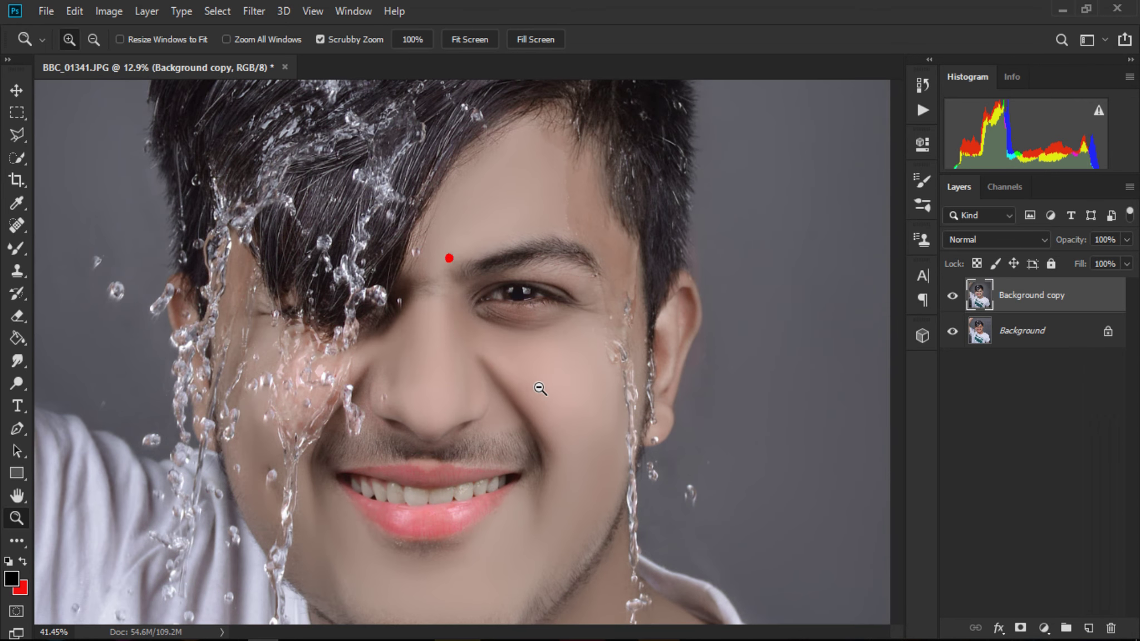
left_click(952, 296)
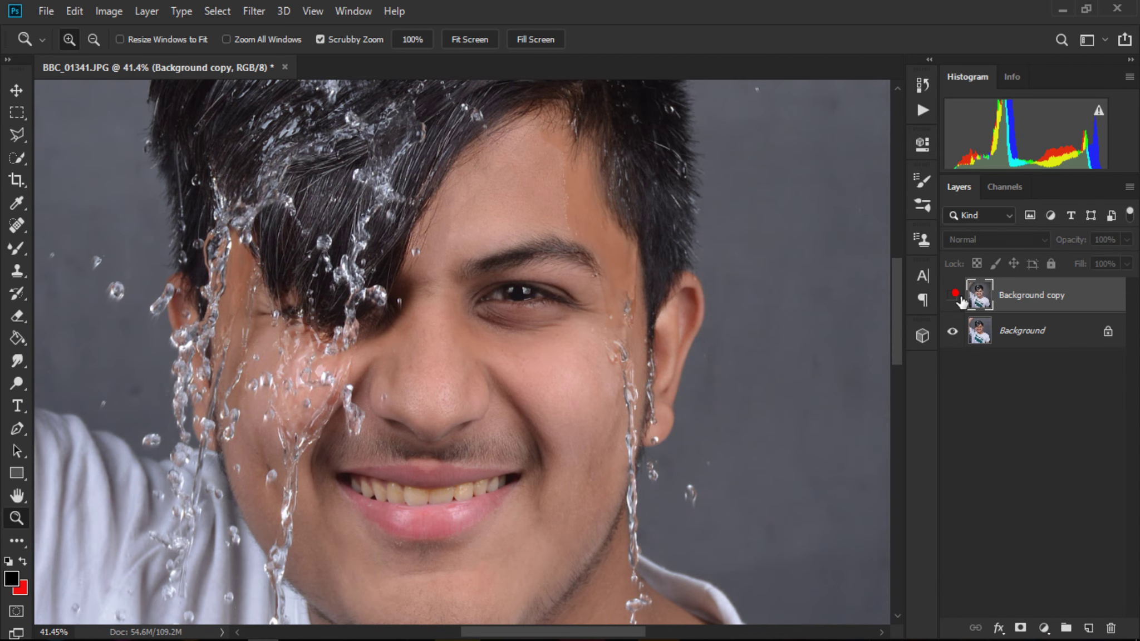
left_click(952, 296)
left_click(952, 296)
left_click(952, 295)
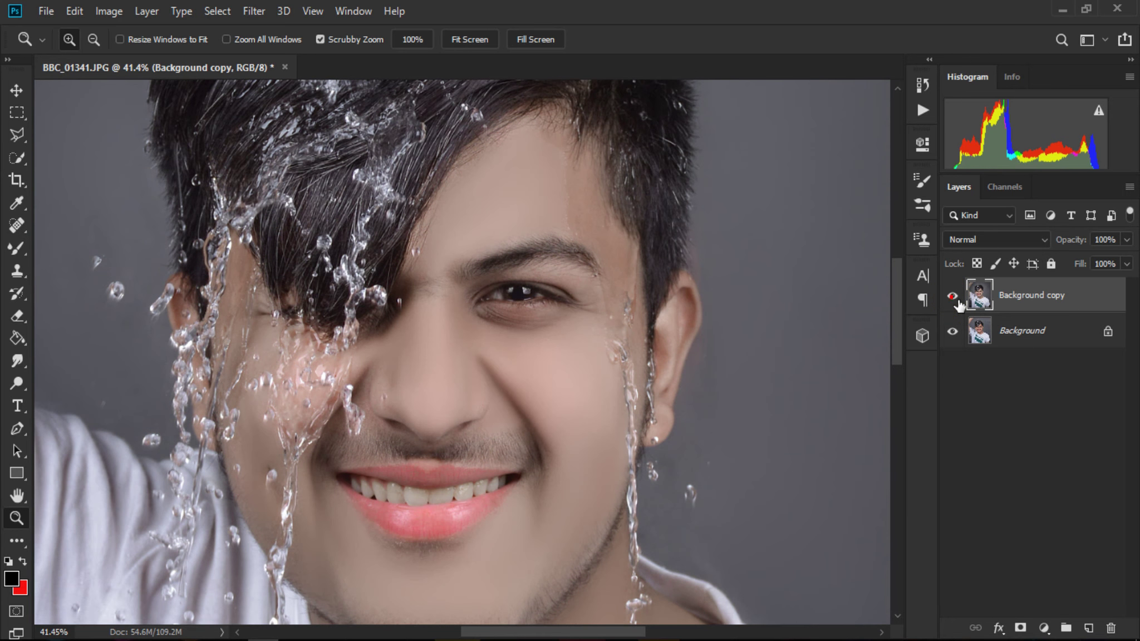
scroll(534, 272, "up", 1)
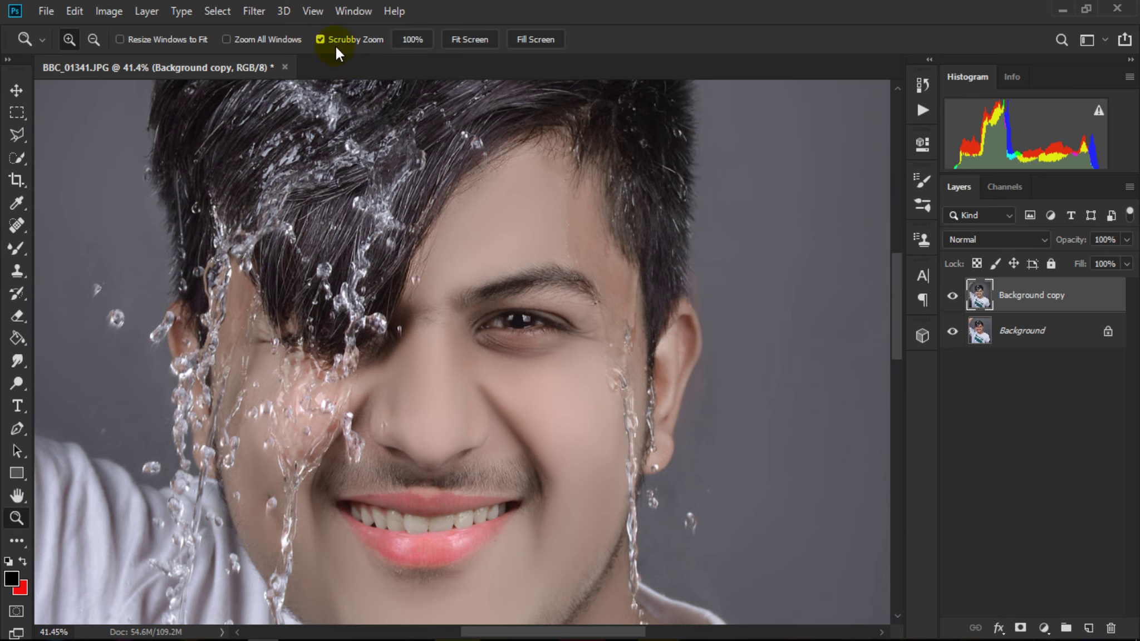
Launch Alien Skin Exposure 7 on the portrait and browse its settings panels
left_click(265, 8)
mouse_move(275, 381)
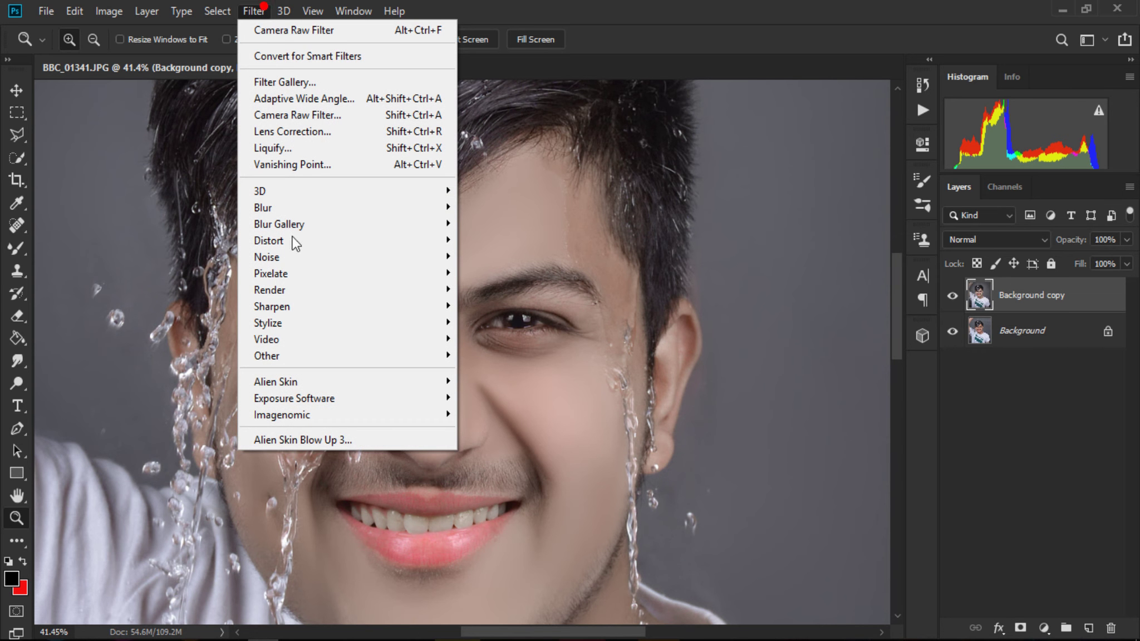
left_click(327, 381)
left_click(477, 395)
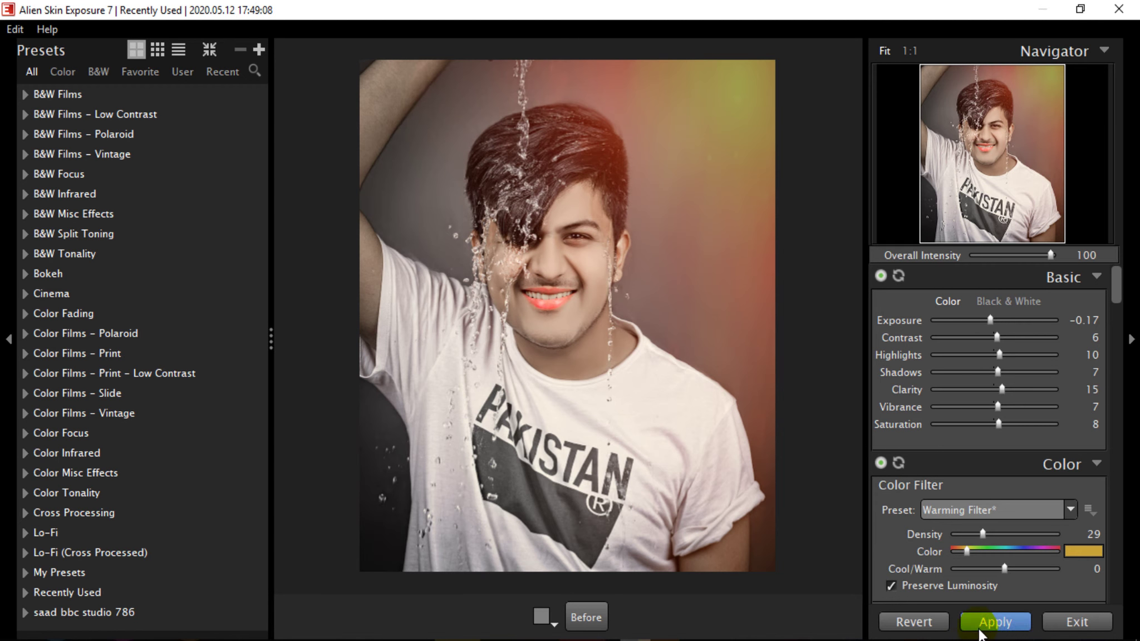
scroll(986, 384, "down", 3)
scroll(987, 384, "down", 6)
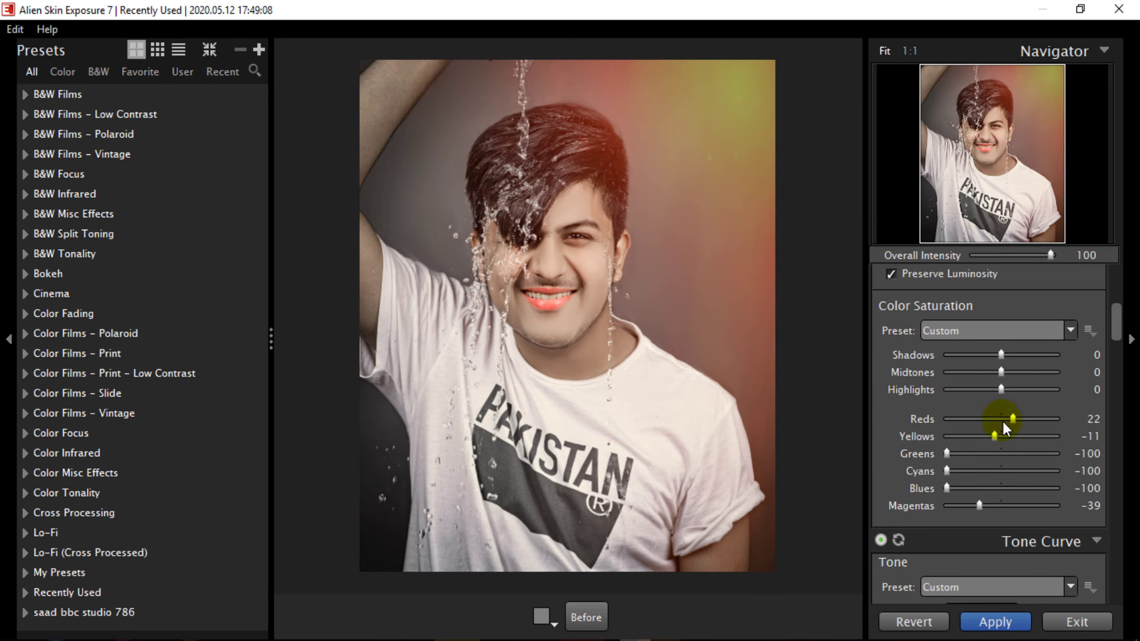
scroll(979, 334, "up", 5)
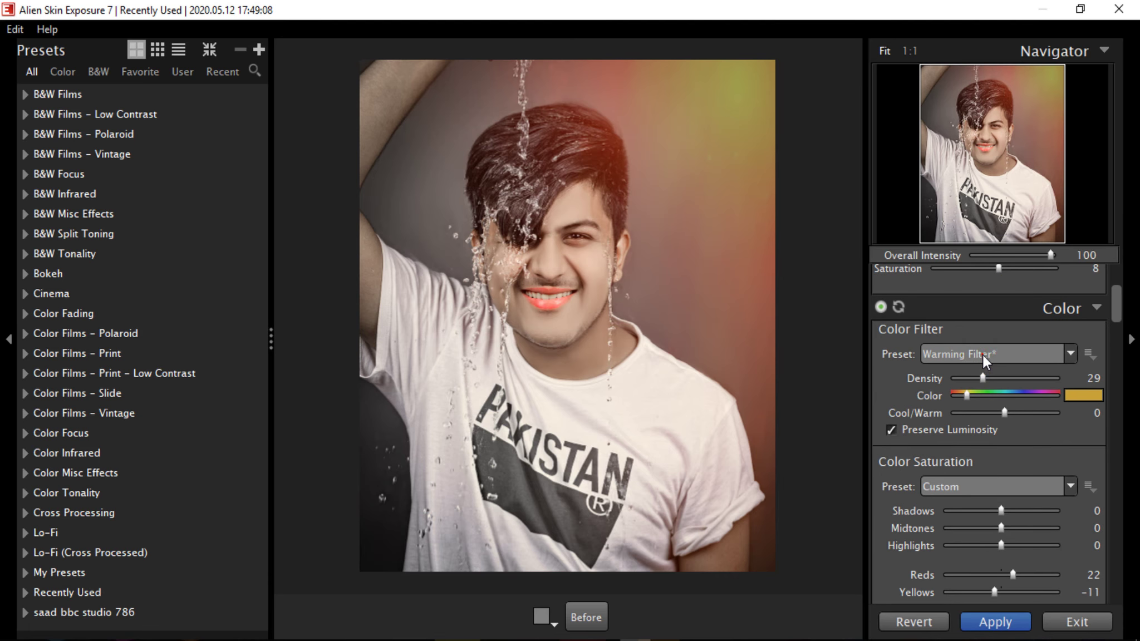
Set Color Filter to Warming Filter, review Tone Curve and Overlays, and apply the look
left_click(982, 355)
left_click(965, 524)
scroll(967, 491, "down", 2)
scroll(969, 495, "down", 6)
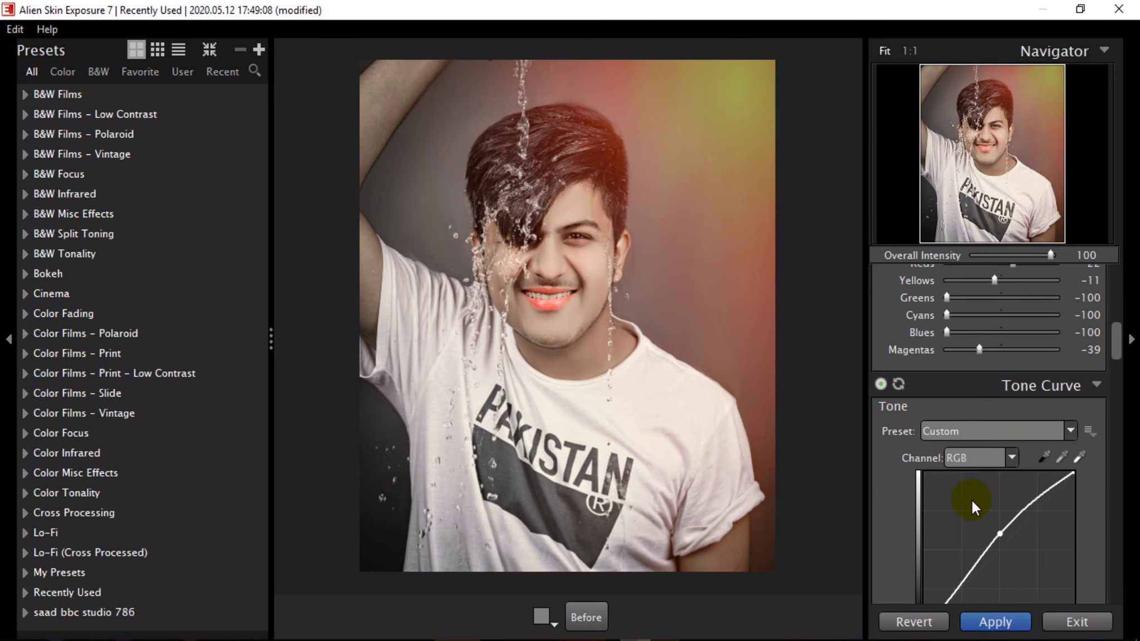
scroll(1003, 496, "down", 7)
scroll(1003, 496, "down", 2)
scroll(1001, 493, "down", 4)
scroll(996, 492, "down", 2)
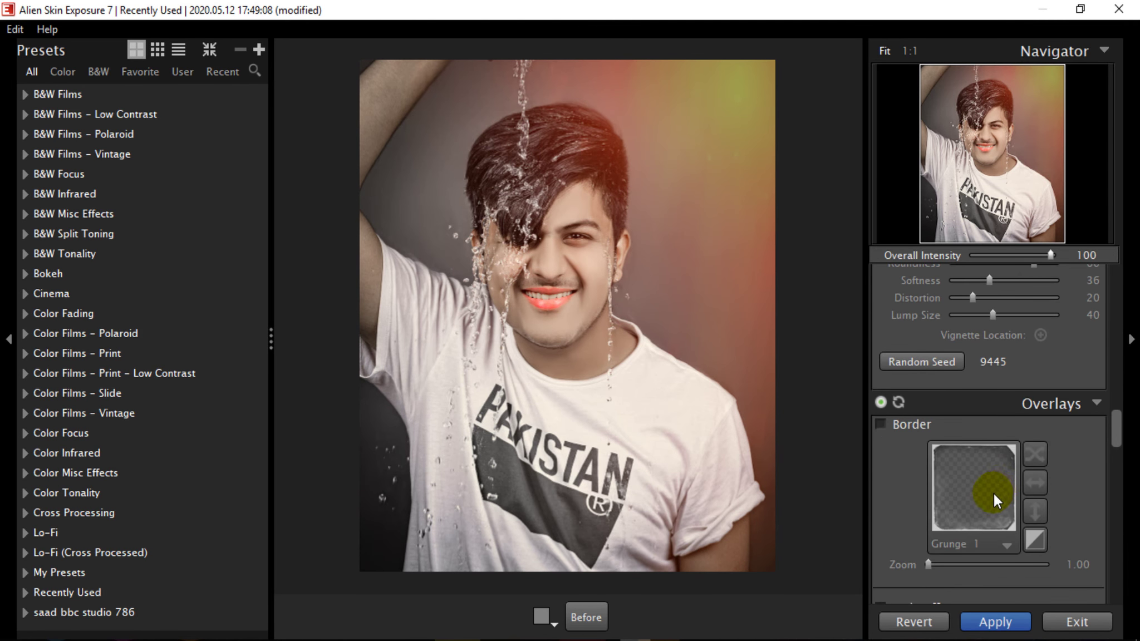
scroll(992, 493, "down", 8)
left_click(1011, 625)
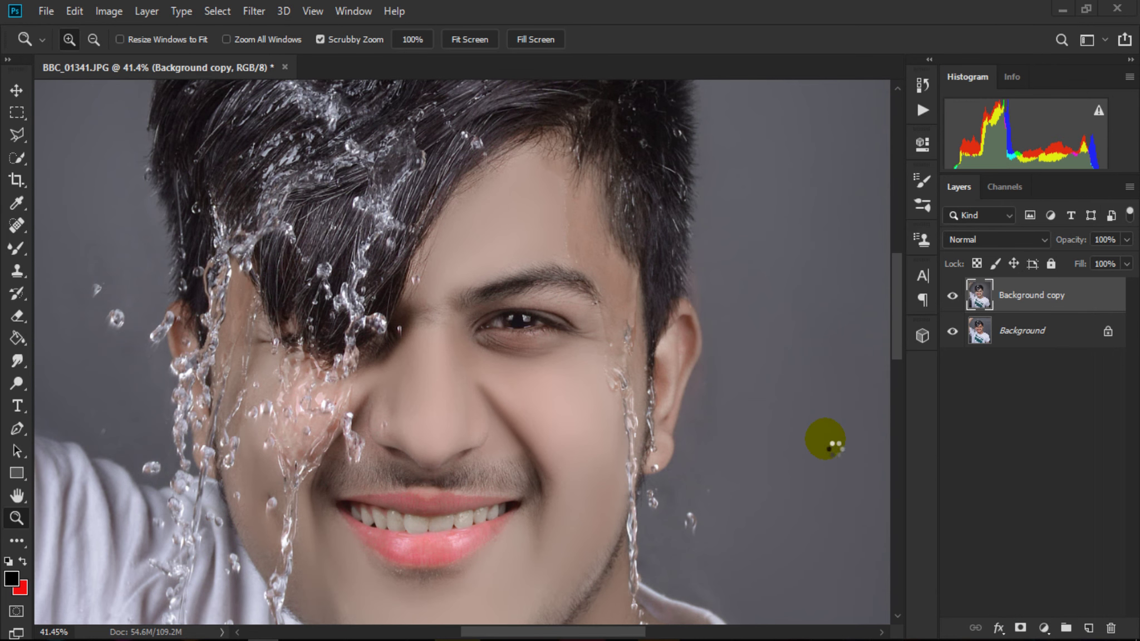
Duplicate the layer with Ctrl+J, reapply the Exposure 7 warm look, and view the whole photo
key("ctrl+j")
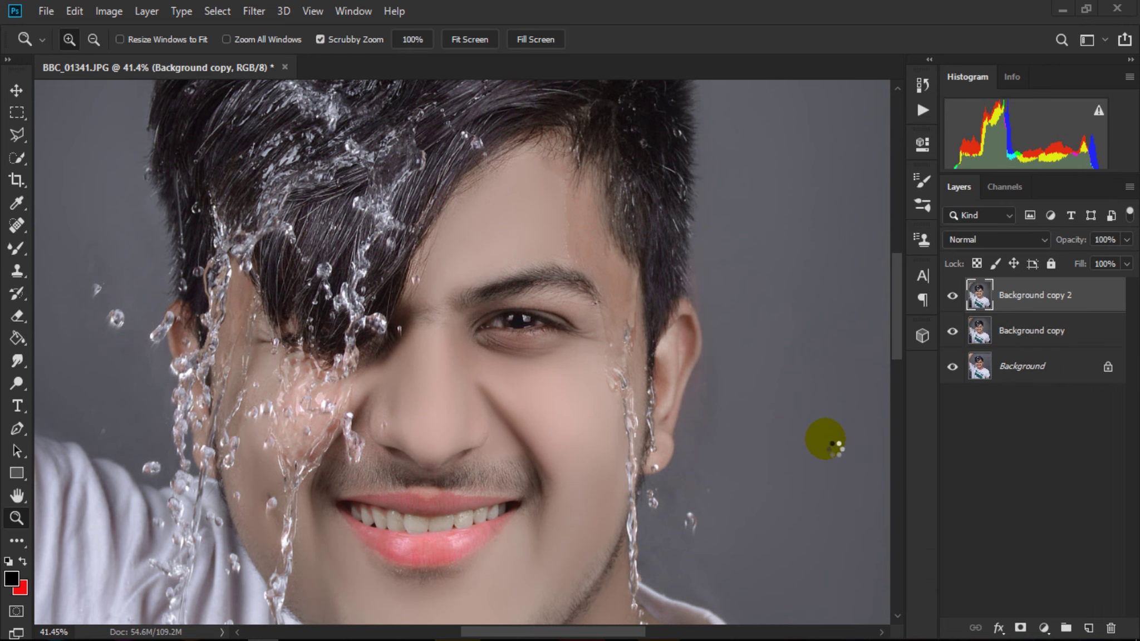
key("ctrl+alt+f")
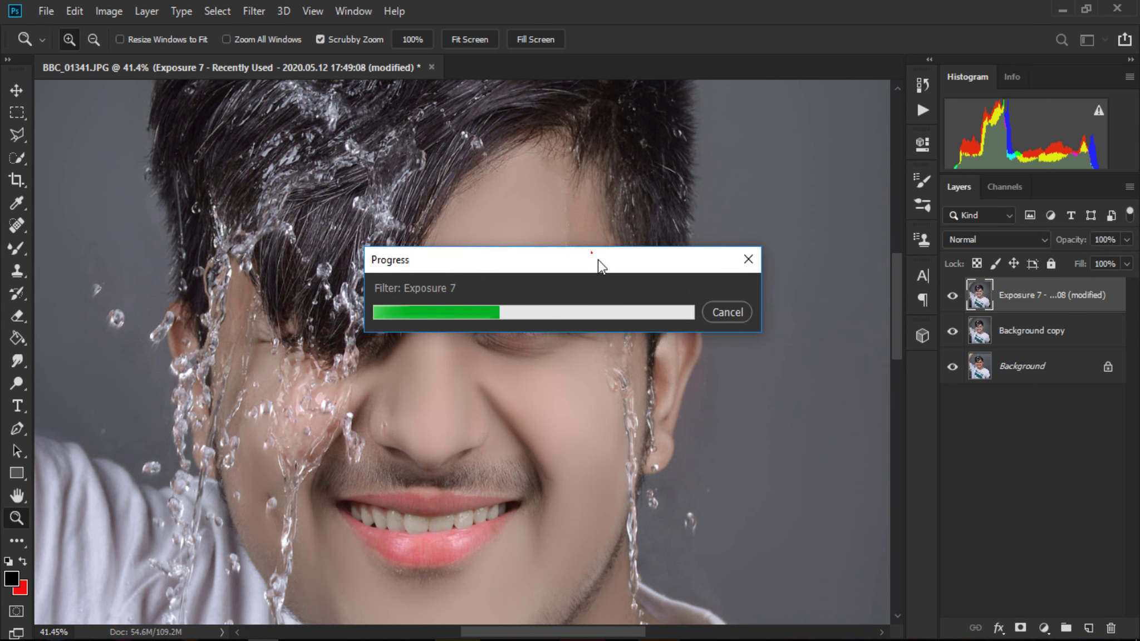
left_click_drag(565, 259, 598, 349)
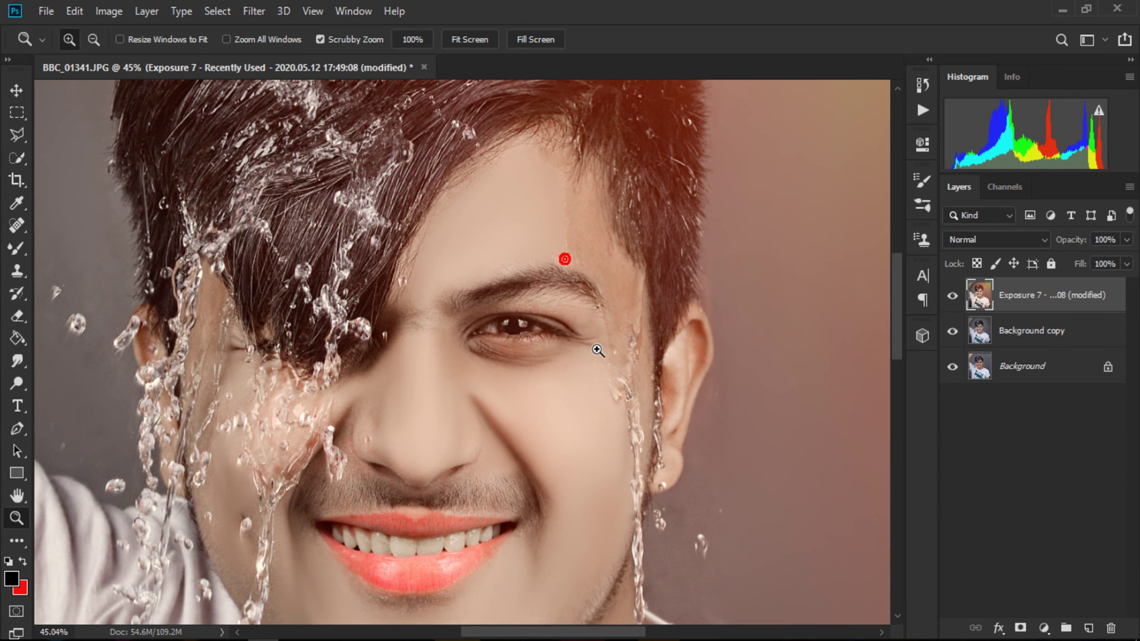
right_click(569, 323)
left_click(606, 329)
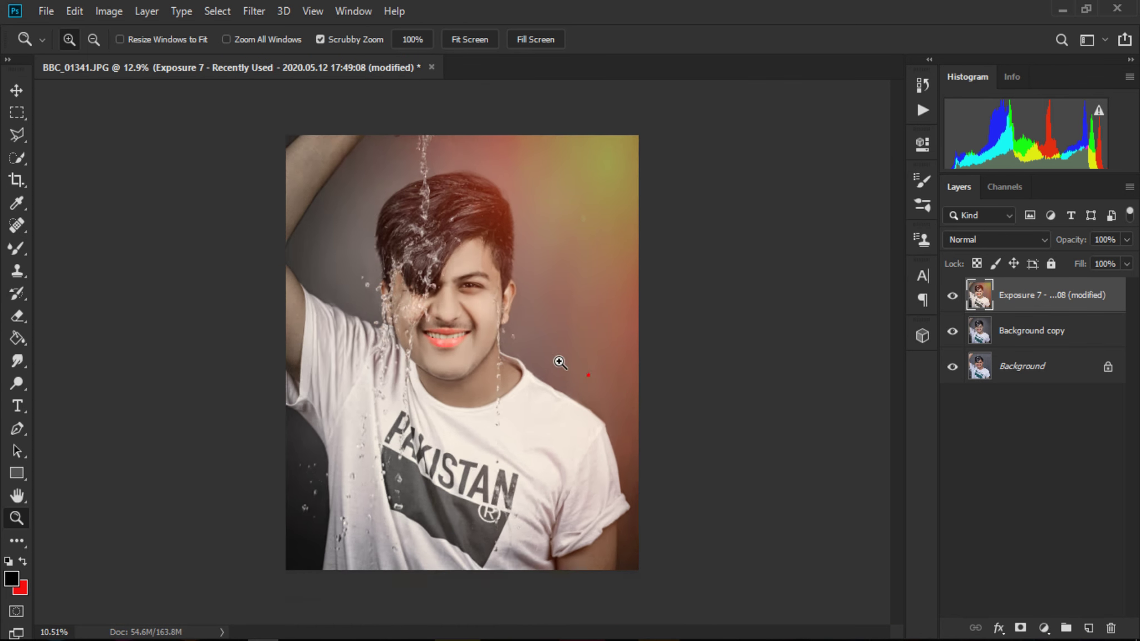
left_click_drag(557, 359, 504, 295)
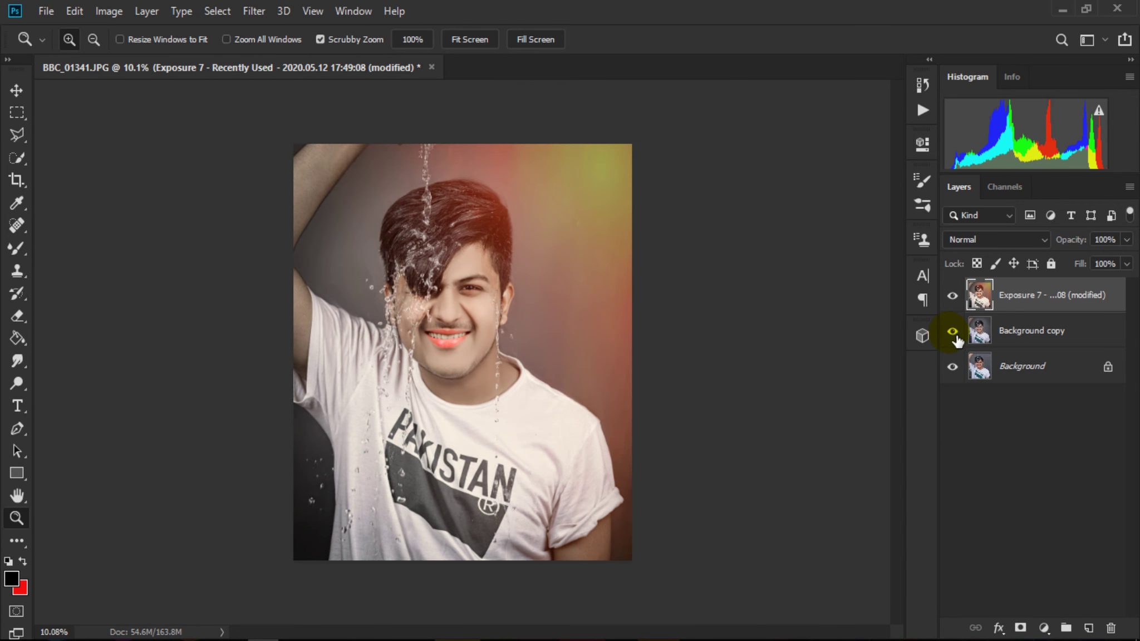
Toggle the Exposure 7 layer to compare, then minimise Photoshop
left_click(957, 298)
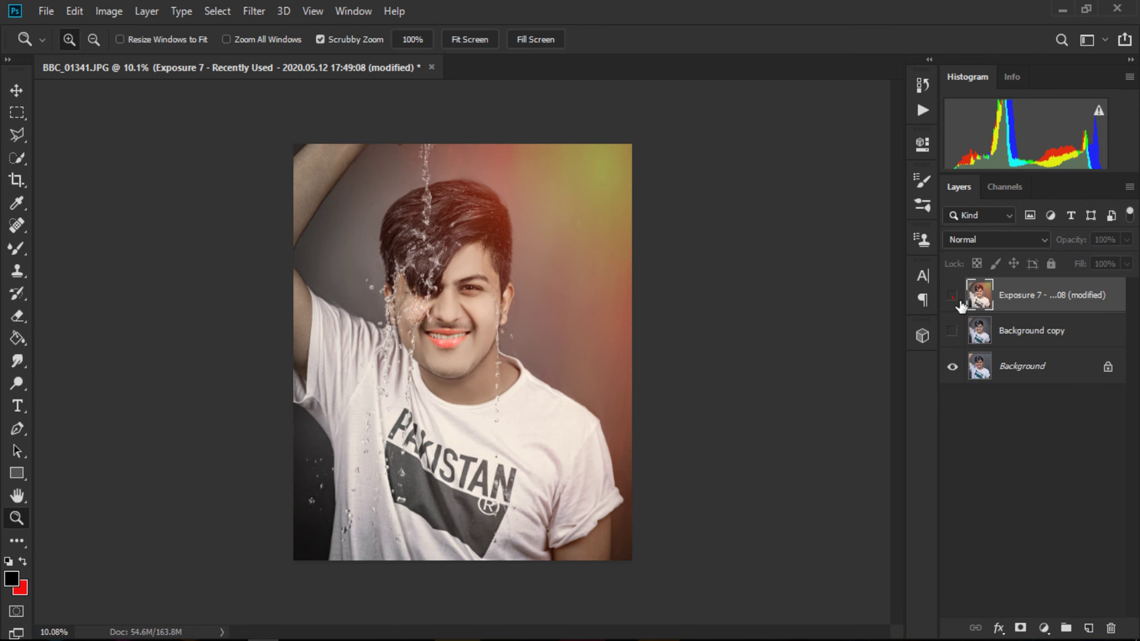
left_click(957, 298)
left_click(957, 298)
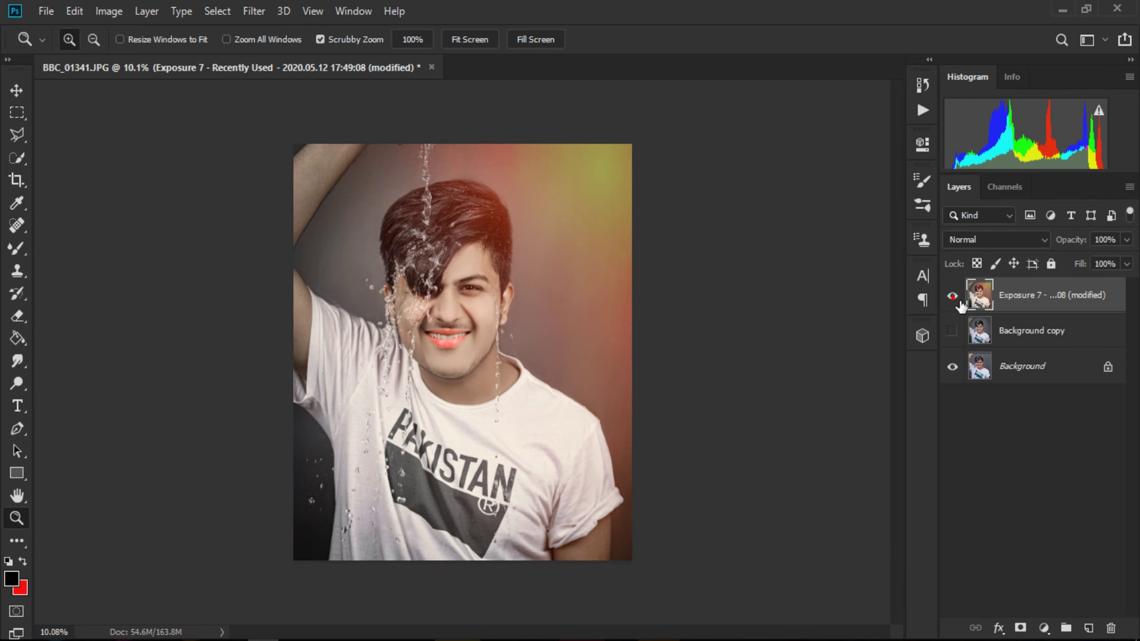
left_click(1062, 10)
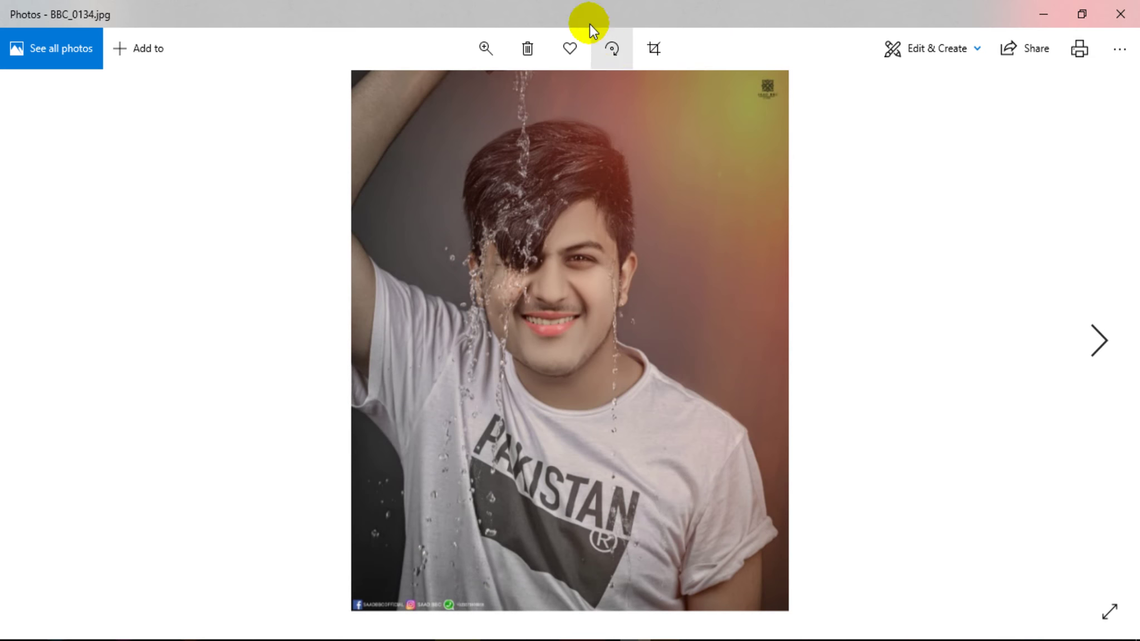
Arrange finished BBC_0134.jpg and original BBC_01341.JPG side by side in Photos
double_click(615, 6)
left_click_drag(614, 5, 725, 13)
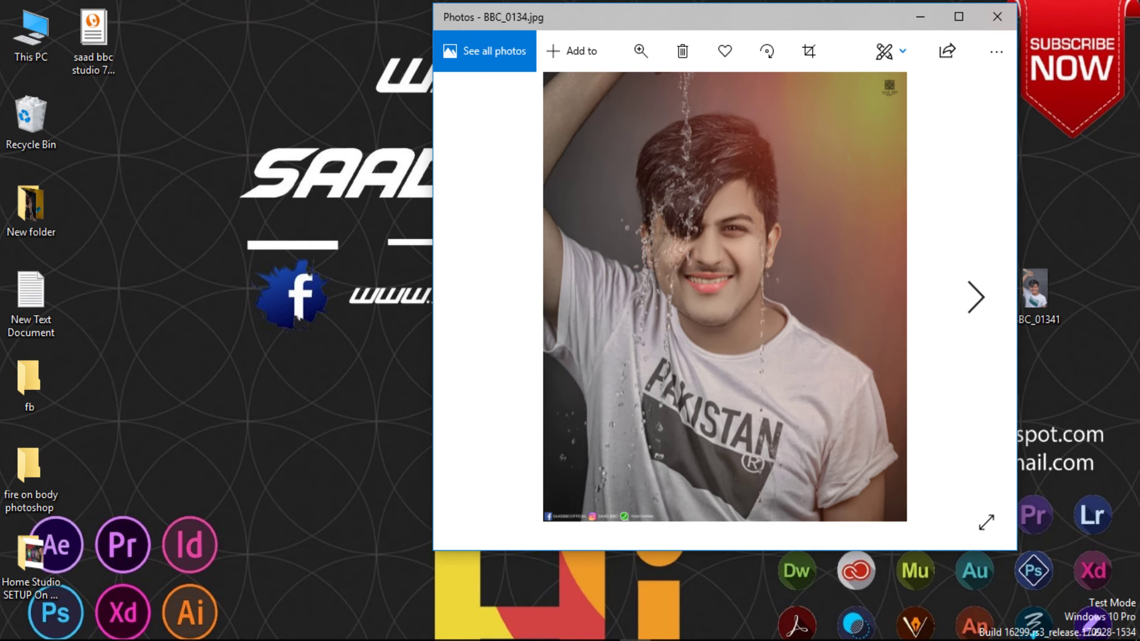
double_click(1040, 286)
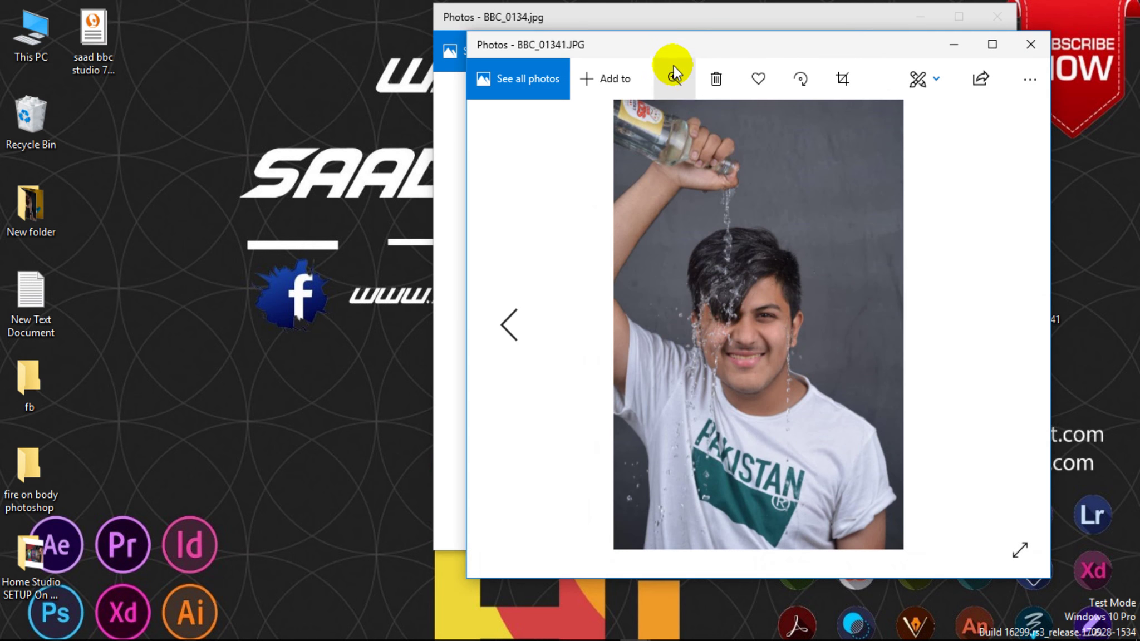
mouse_move(634, 38)
left_mouse_down()
mouse_move(217, 32)
mouse_move(120, 18)
left_mouse_up()
left_click_drag(562, 19, 662, 44)
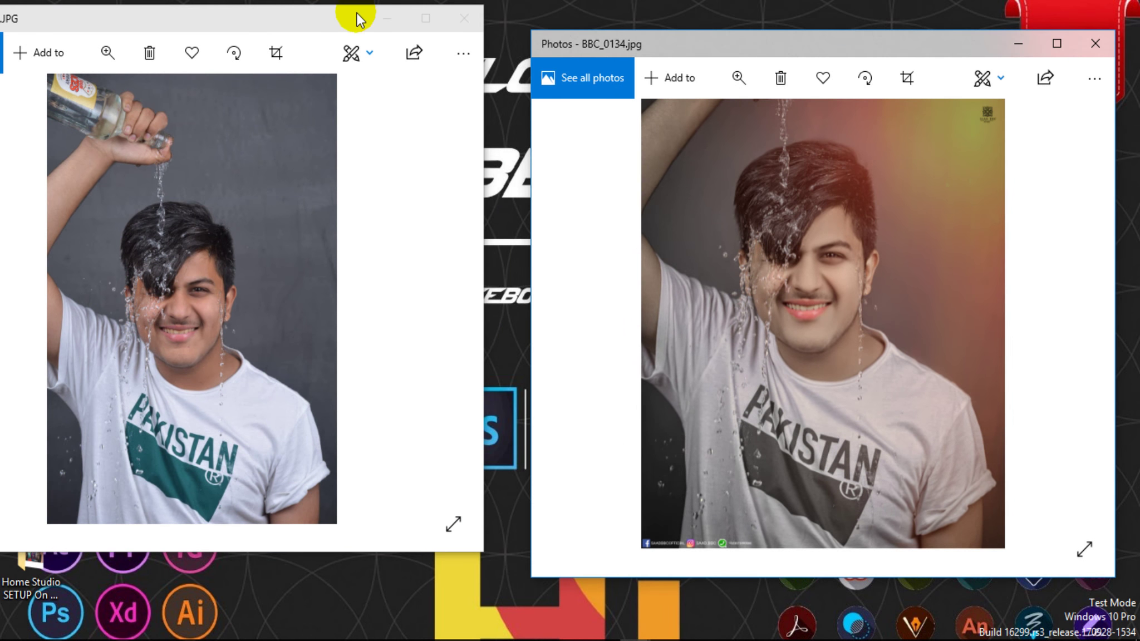
left_click_drag(323, 22, 375, 42)
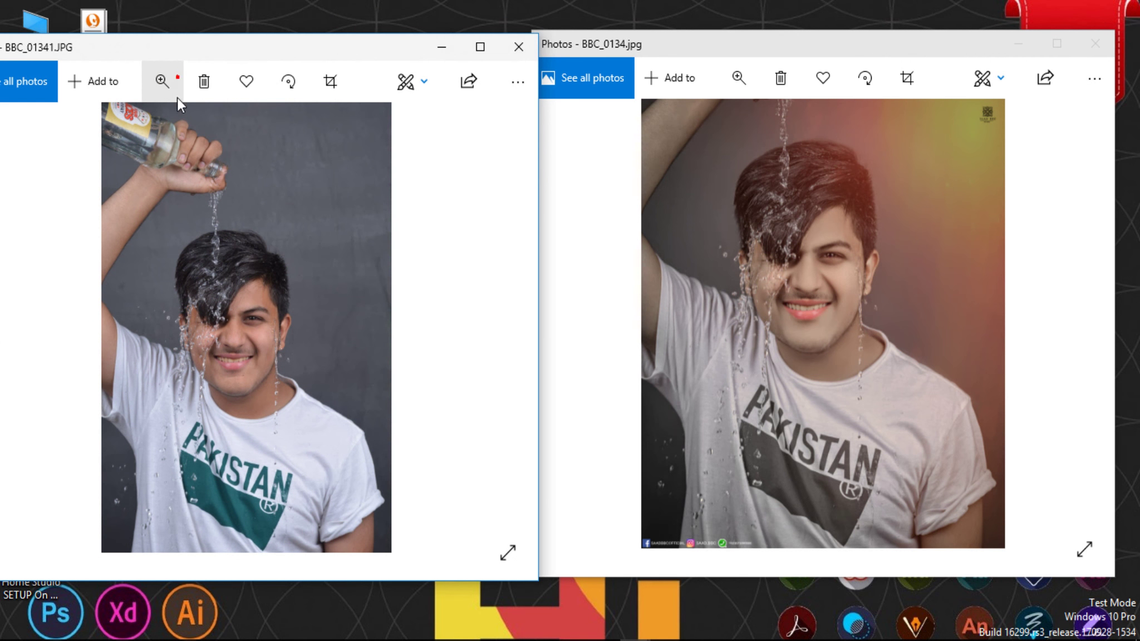
Zoom the original BBC_01341.JPG in on the face and shirt
left_click(158, 81)
left_click_drag(92, 122, 97, 128)
left_click_drag(164, 248, 212, 226)
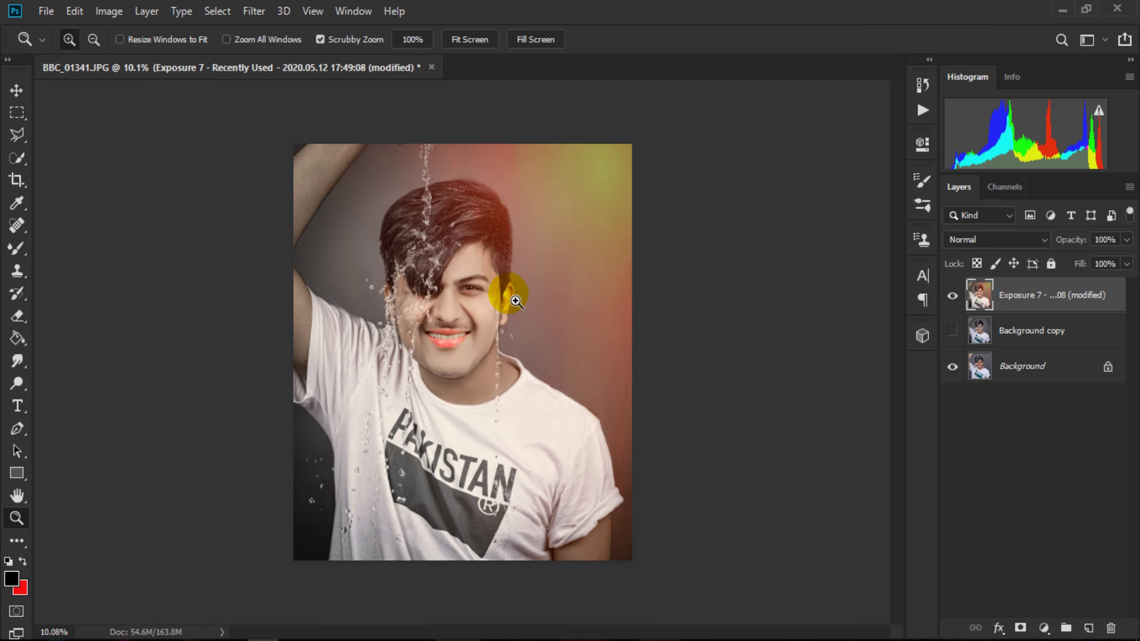
Zoom into the warm portrait's face, then fit the whole photo on screen
left_click(509, 294)
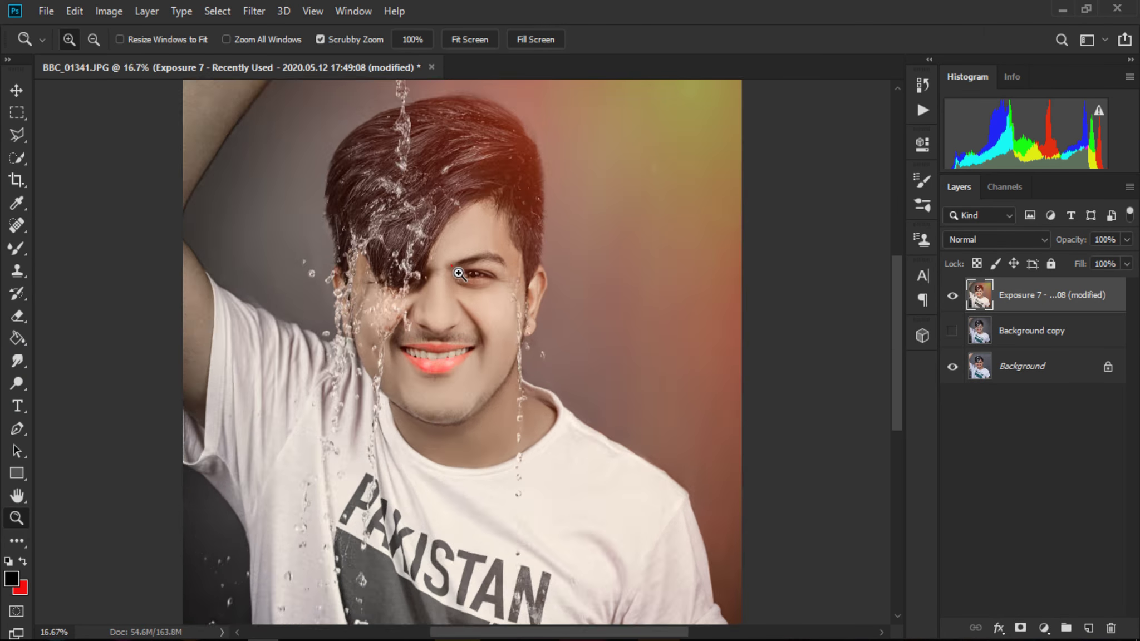
left_click(451, 266)
left_click(465, 376, "alt")
right_click(572, 288)
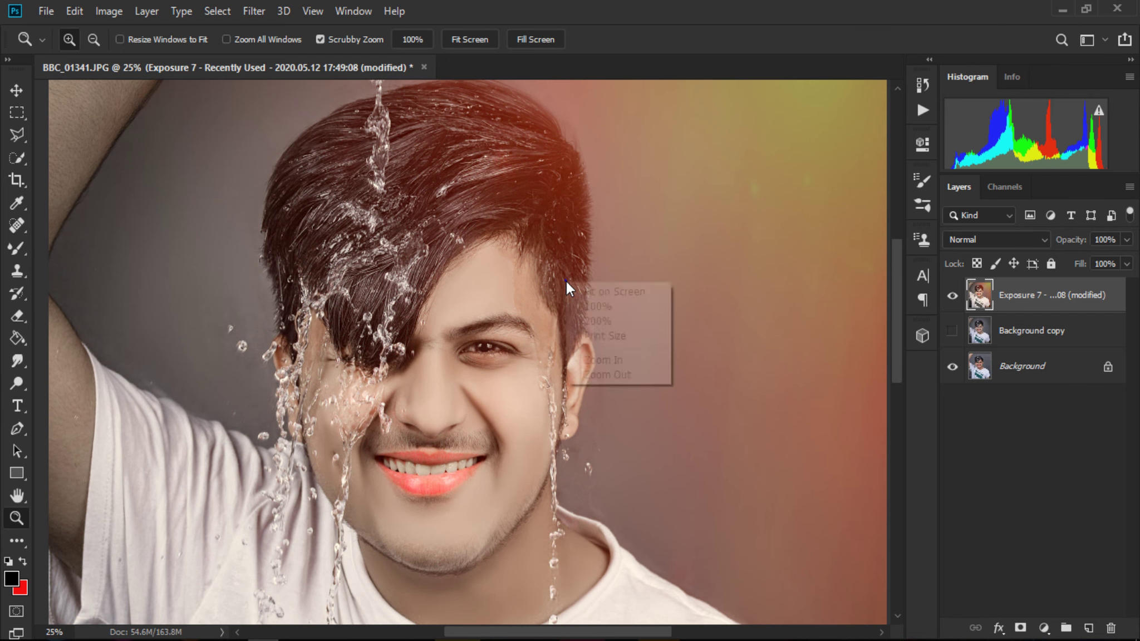
left_click(595, 343)
left_click_drag(595, 343, 541, 275)
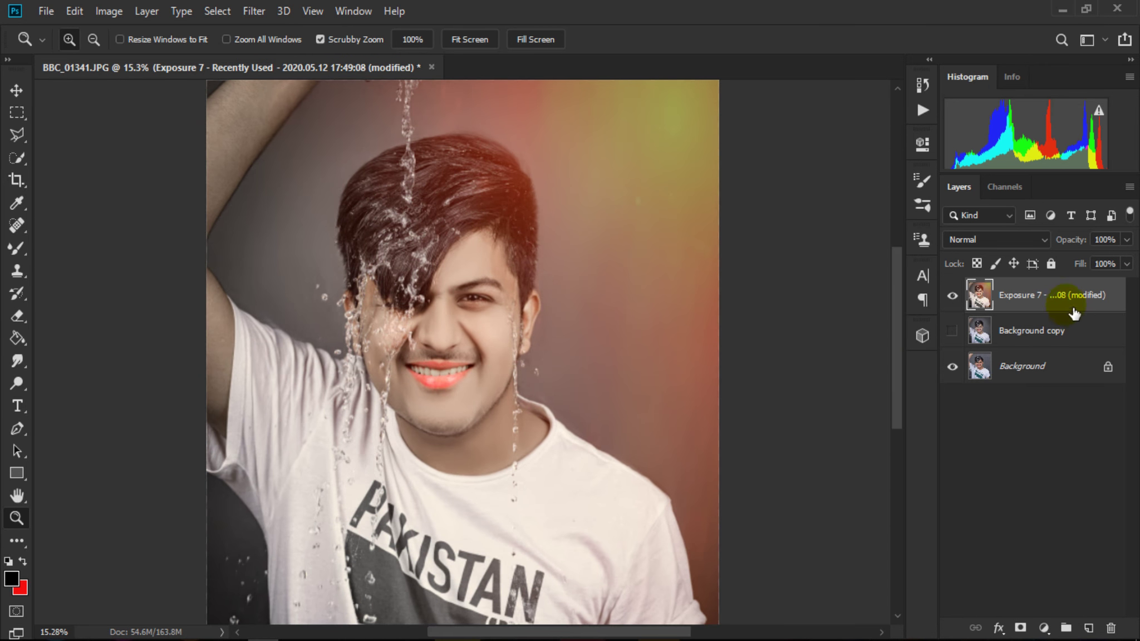
Hide the Exposure 7 layer to inspect the original face, then restore it and check ear and jaw
left_click(951, 298)
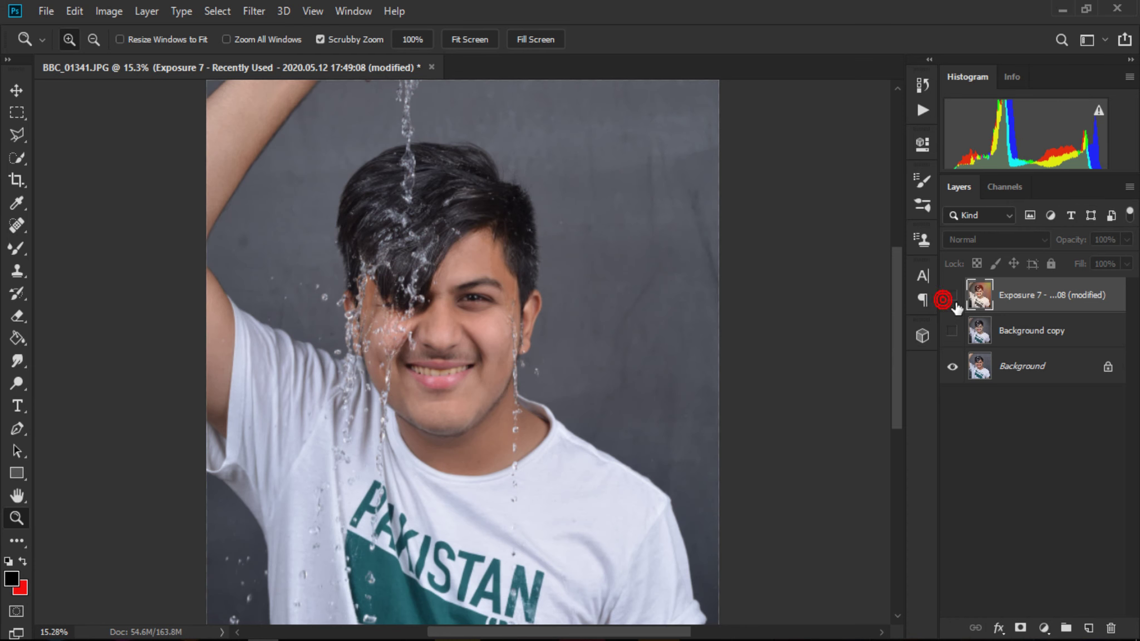
left_click_drag(497, 281, 557, 391)
left_click(362, 342)
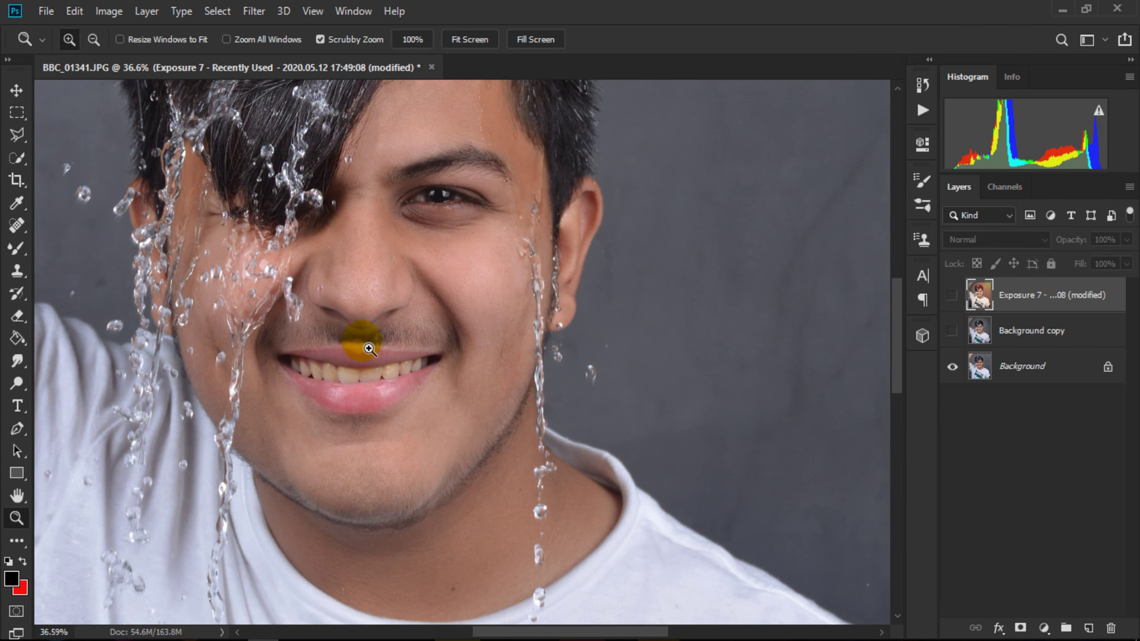
left_click(956, 295)
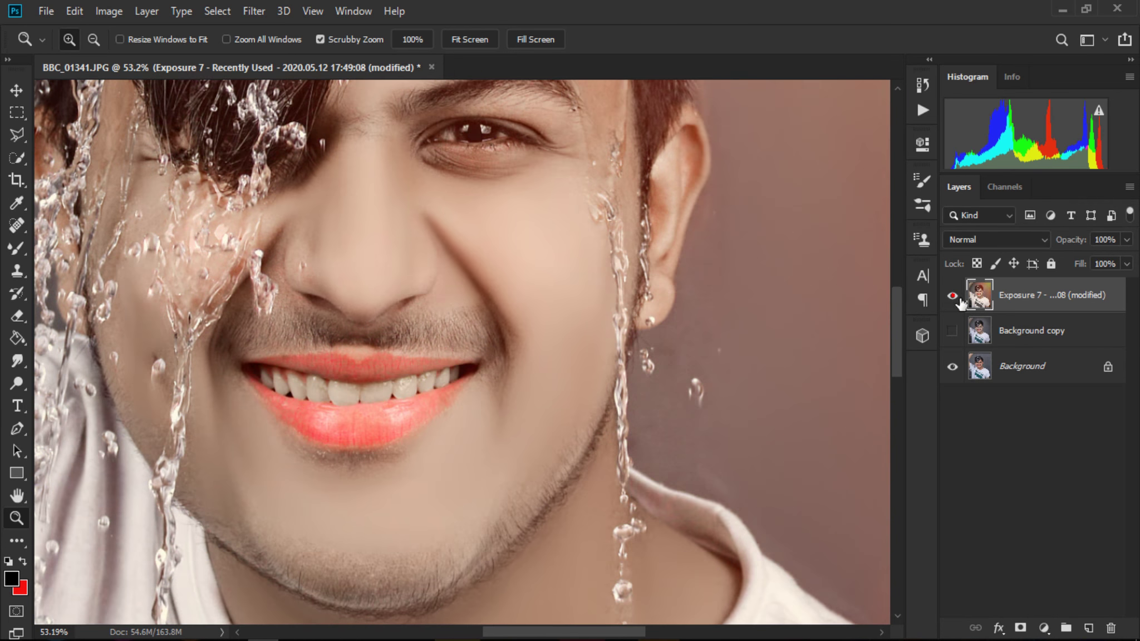
left_click_drag(618, 245, 663, 321)
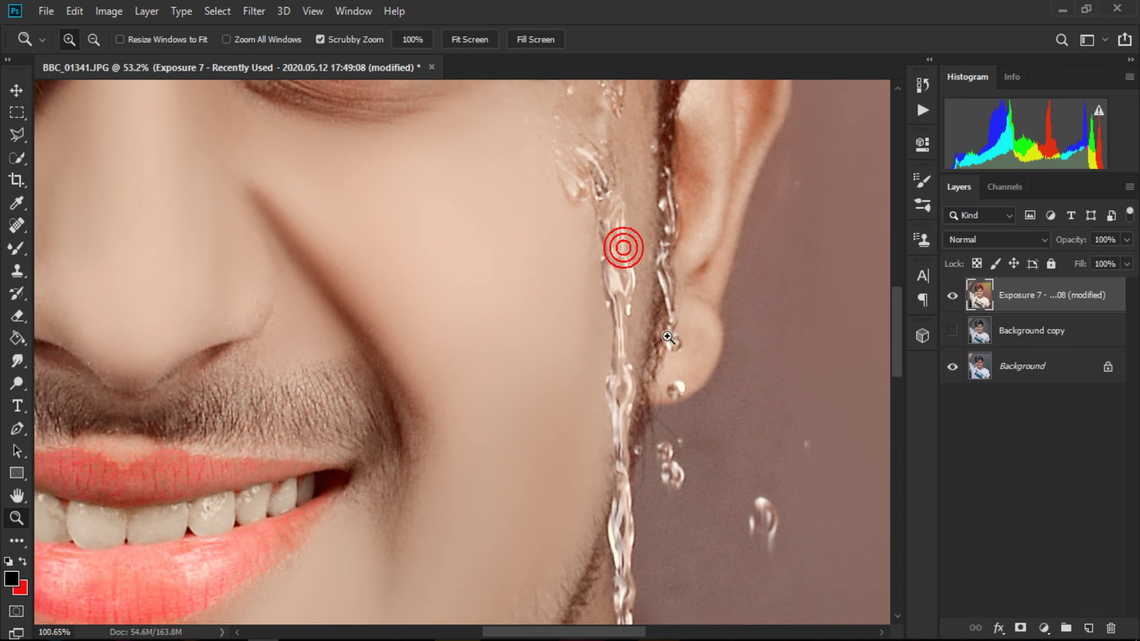
left_click_drag(618, 247, 600, 221)
left_click_drag(341, 427, 357, 400)
Fit the photo on screen and minimise Photoshop to return to the Photos comparison
scroll(368, 378, "up", 4)
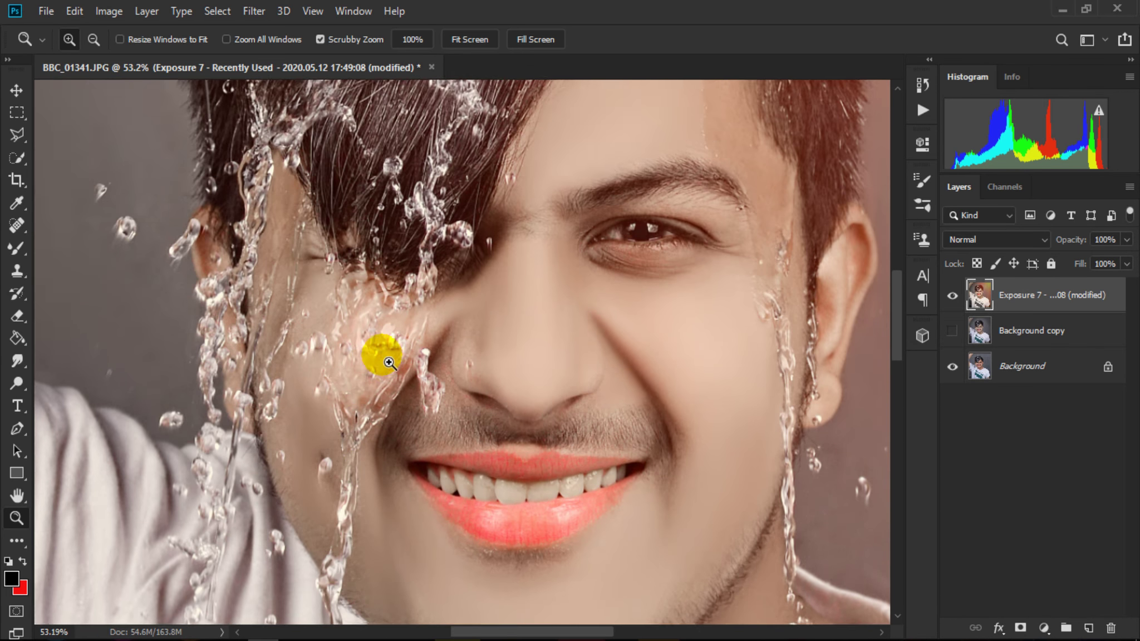
scroll(406, 356, "up", 3)
scroll(490, 369, "up", 4)
right_click(570, 290)
left_click(579, 302)
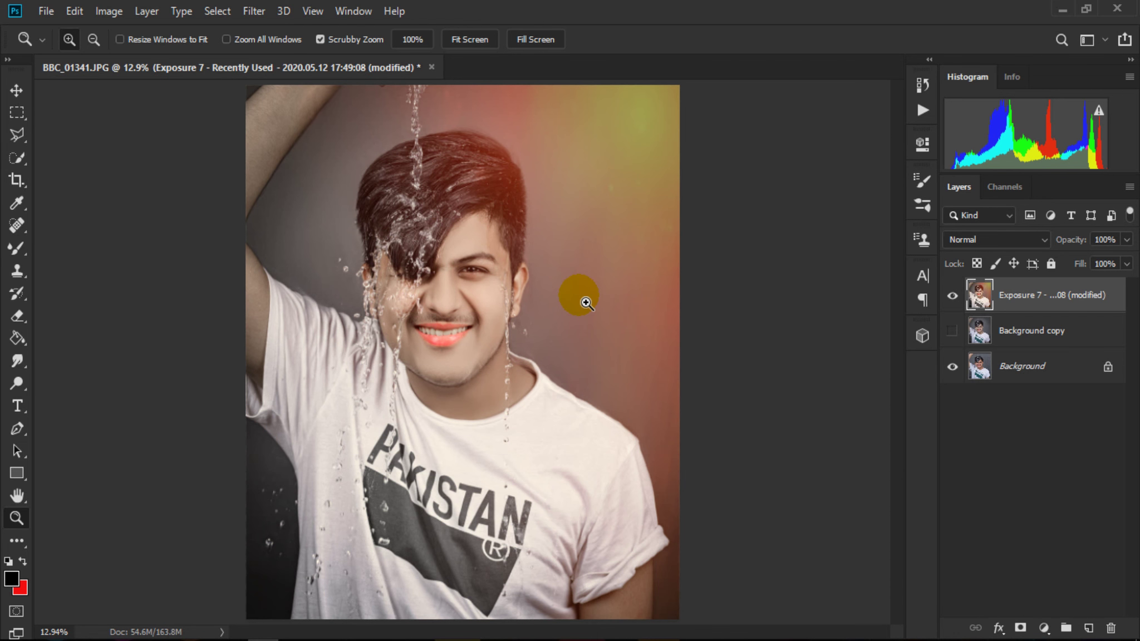
left_click(1067, 7)
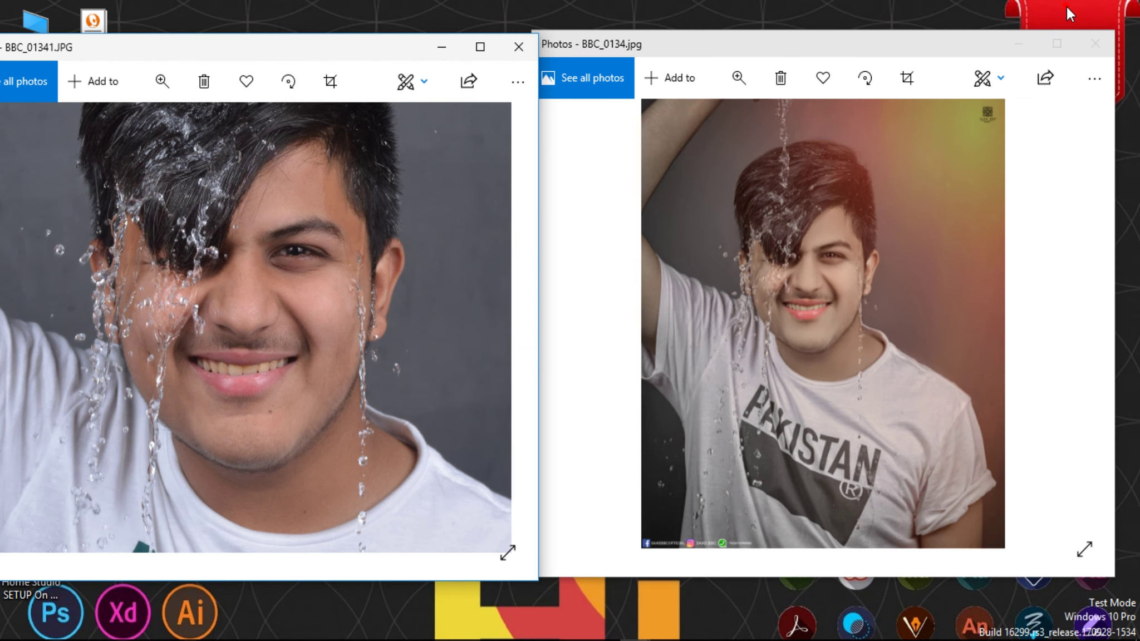